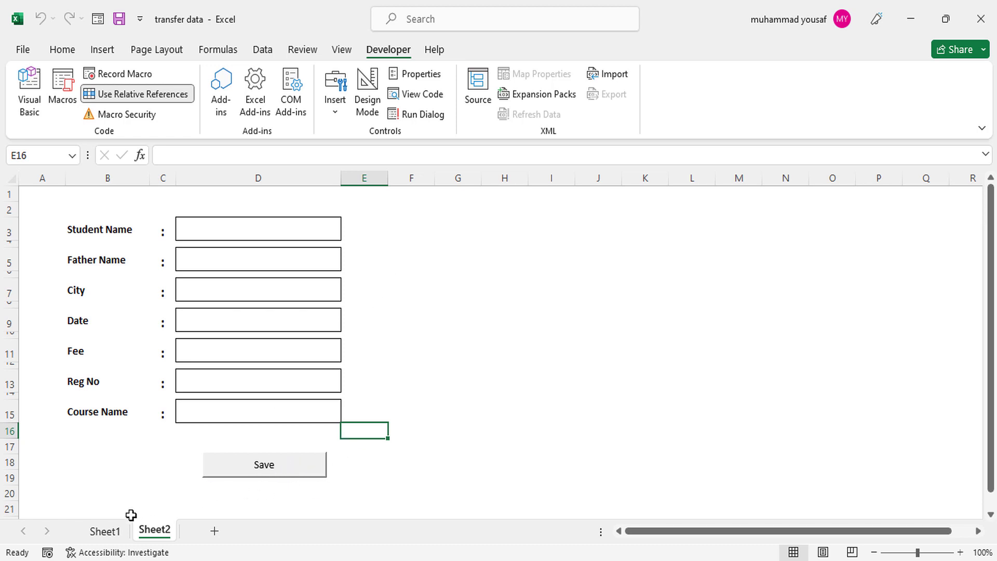
- Compare Sheet1's table with the Sheet2 form, then enter the student's name, father's name and city LLL
{"action": "left_click", "coordinate": [105, 532]}
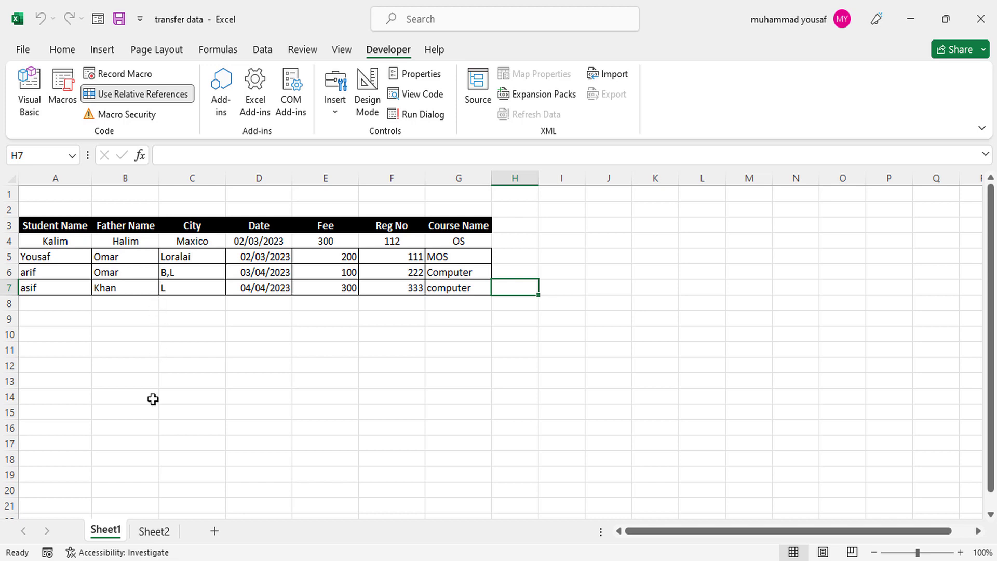
{"action": "left_click", "coordinate": [154, 531]}
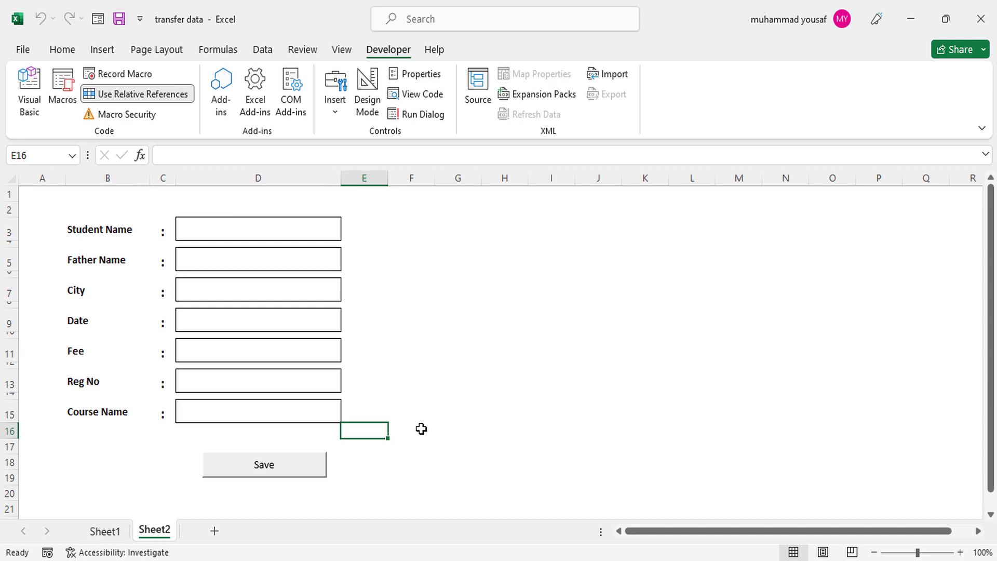
{"action": "left_click", "coordinate": [109, 531]}
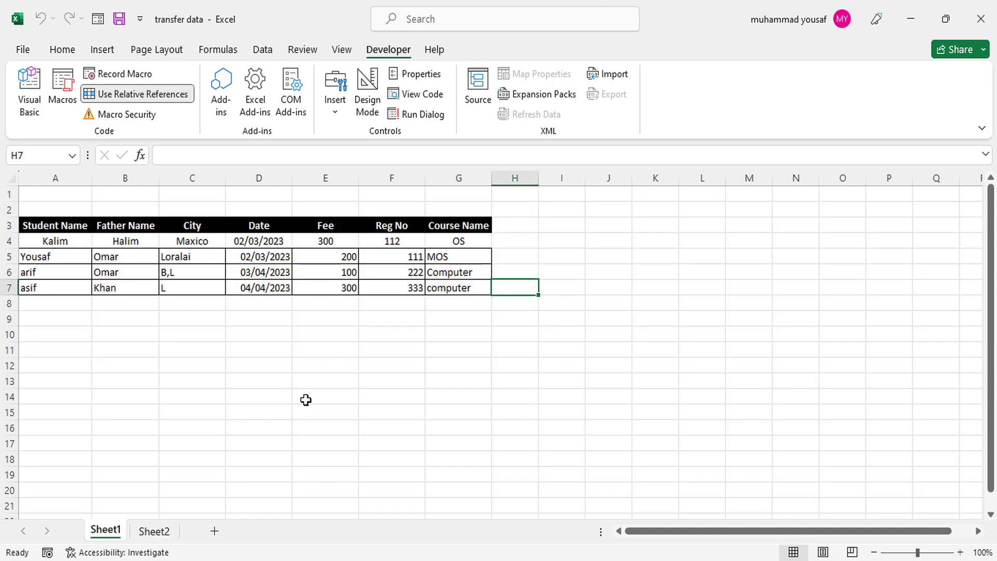
{"action": "left_click", "coordinate": [155, 531]}
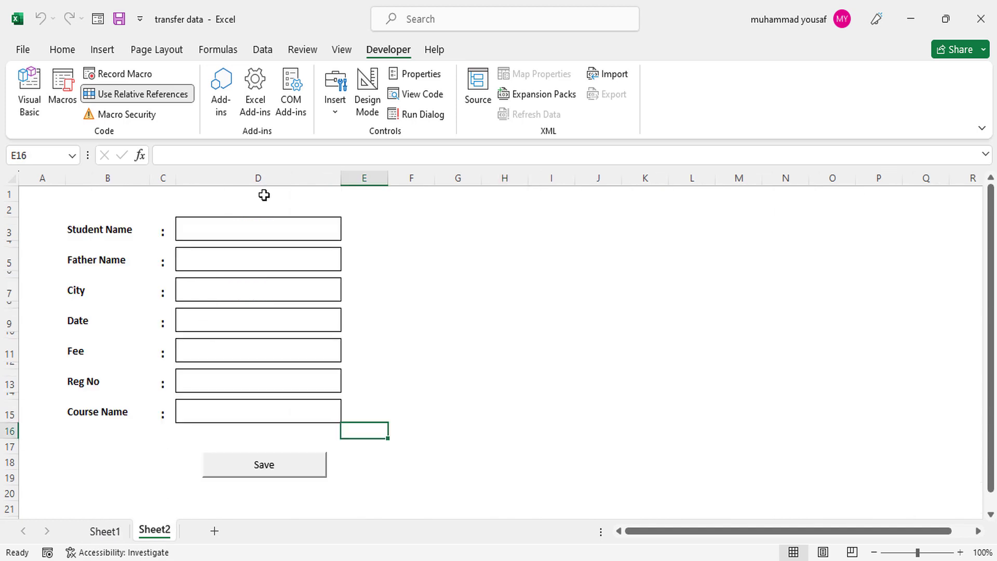
{"action": "left_click", "coordinate": [261, 224]}
{"action": "type", "text": "Kh"}
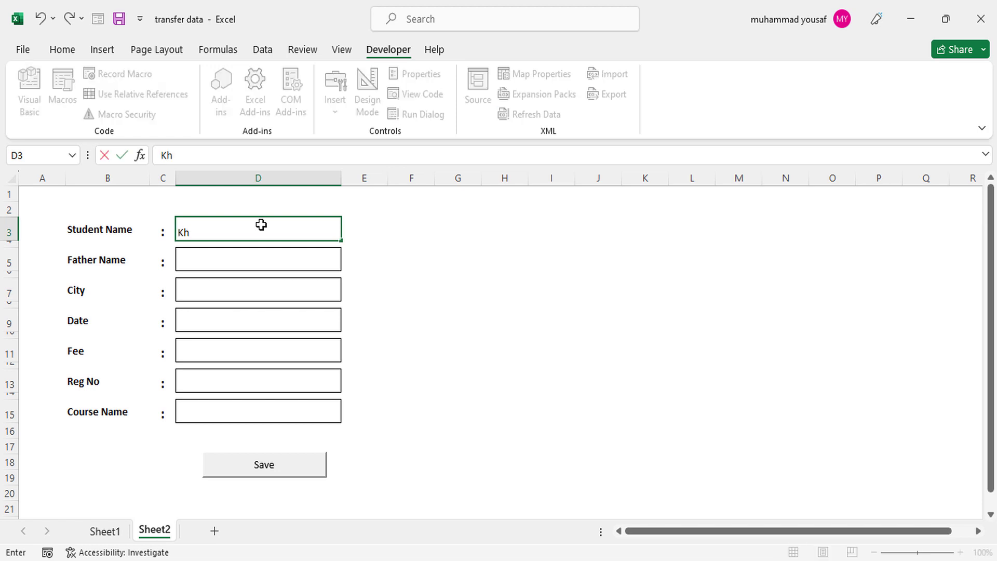
{"action": "type", "text": "alil"}
{"action": "left_click", "coordinate": [257, 256]}
{"action": "type", "text": "Omar"}
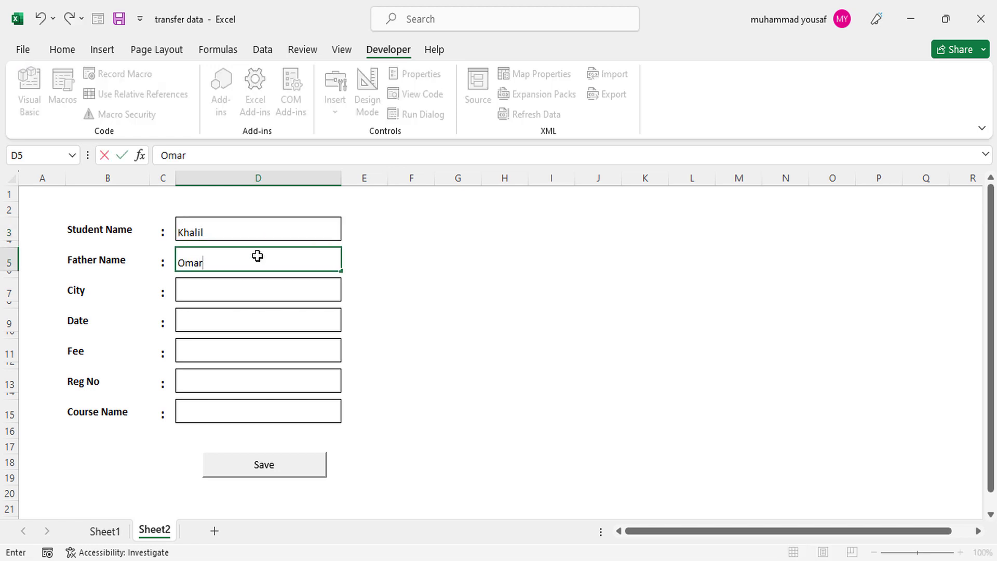
{"action": "left_click", "coordinate": [244, 291]}
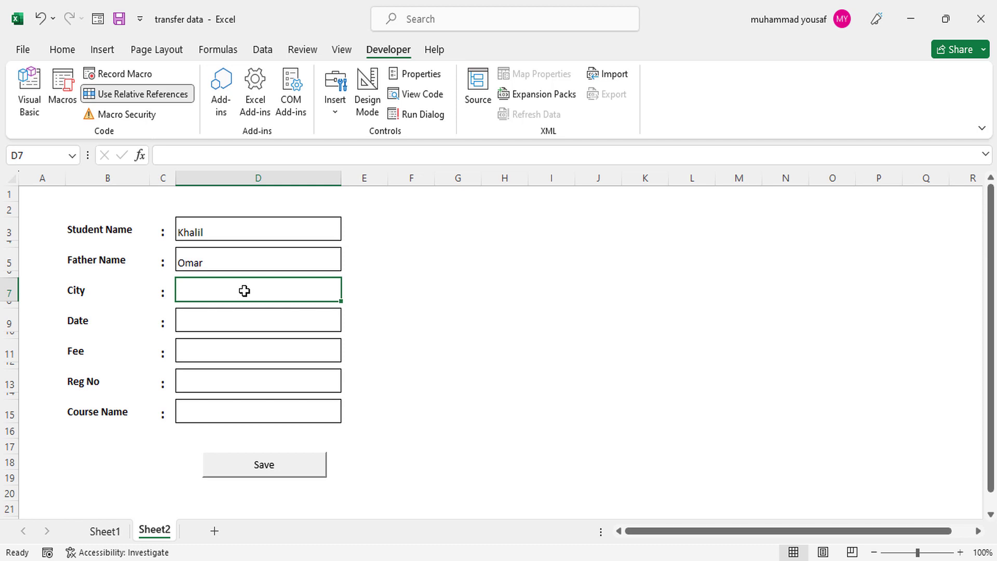
{"action": "type", "text": "LLL"}
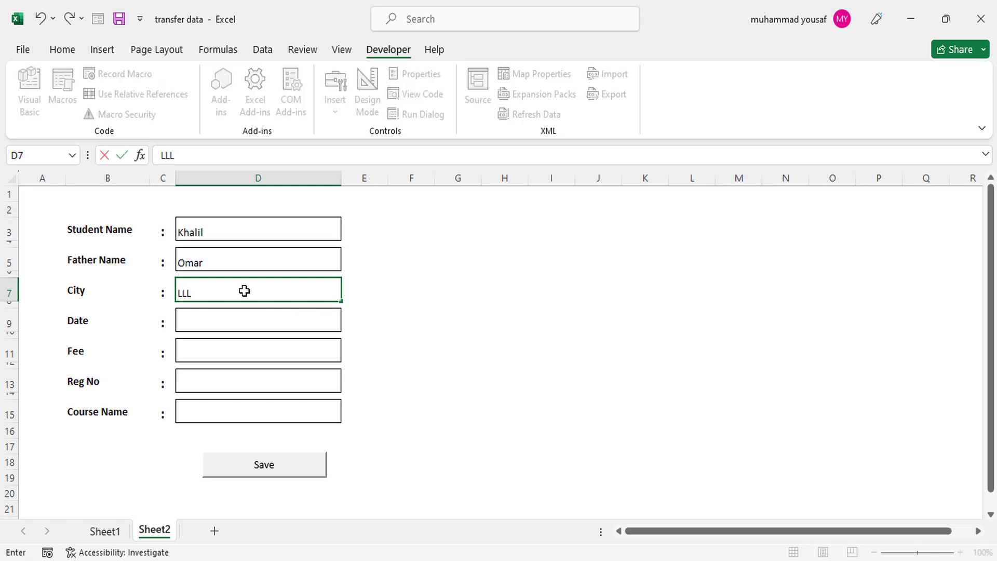
- Enter date 01/01/2023, fee 400, Reg No 221 and course 'Basic OF PC', then save the record
{"action": "left_click", "coordinate": [240, 324]}
{"action": "type", "text": "1-1-23"}
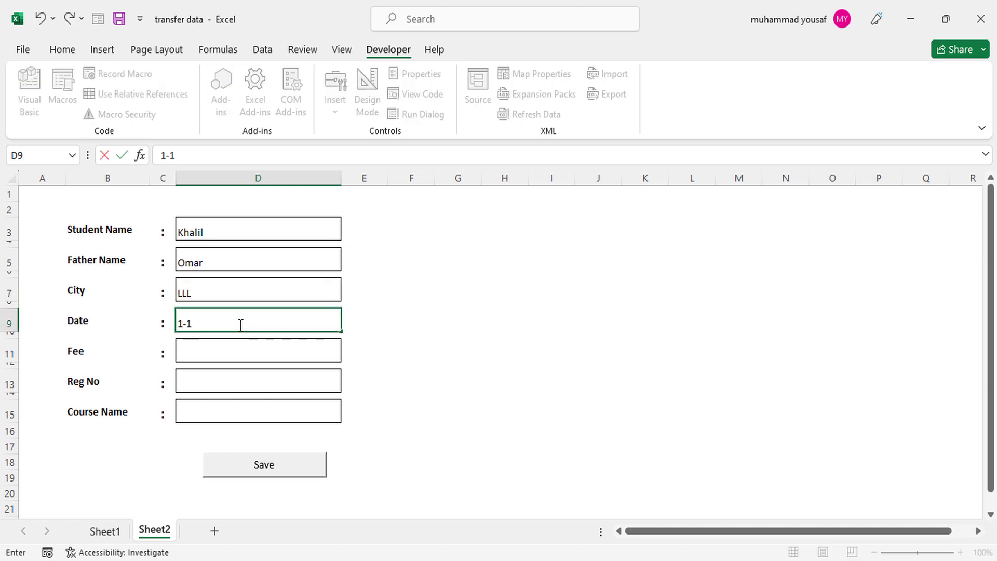
{"action": "left_click", "coordinate": [231, 357]}
{"action": "type", "text": "400"}
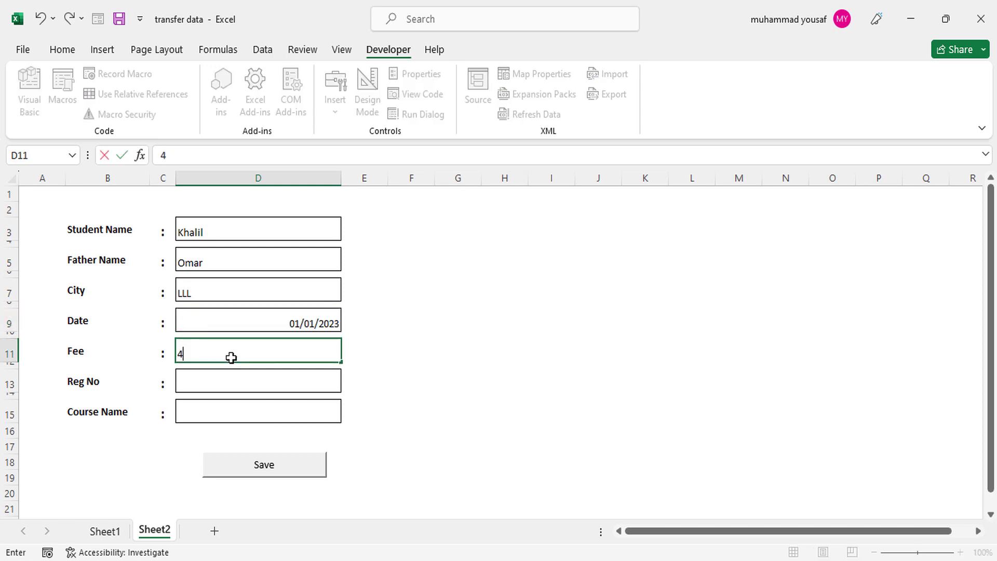
{"action": "left_click", "coordinate": [229, 375]}
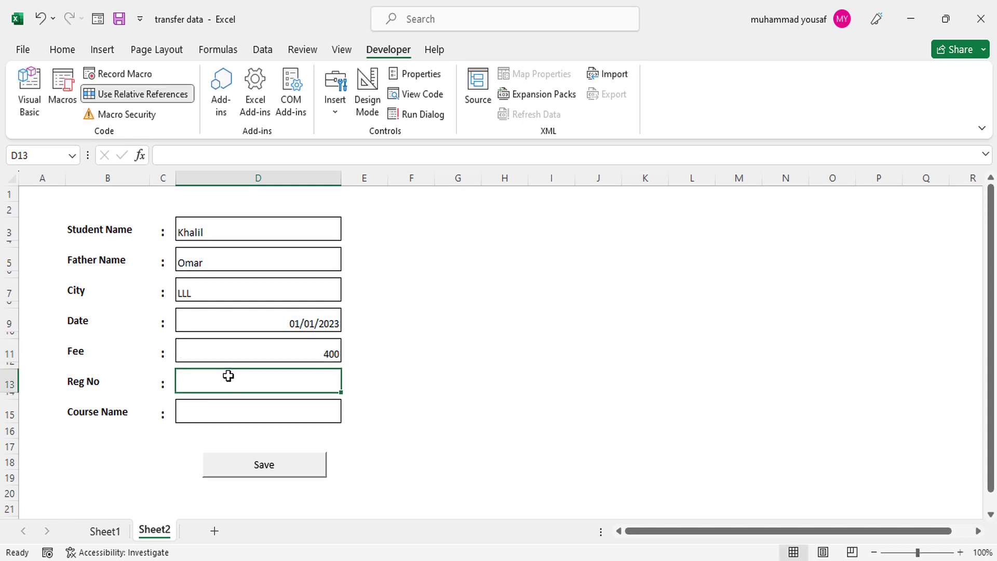
{"action": "type", "text": "2"}
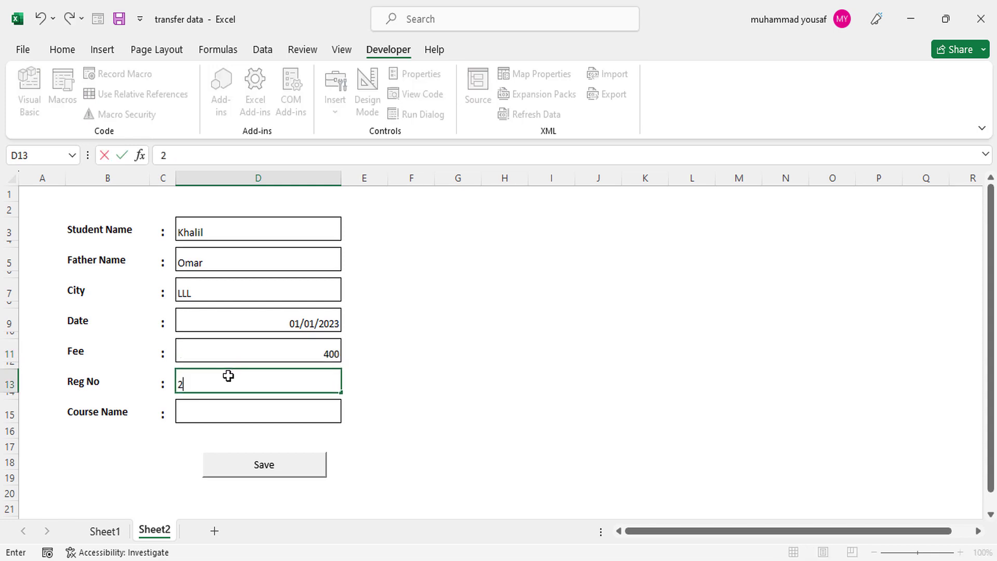
{"action": "type", "text": "221"}
{"action": "left_click", "coordinate": [219, 412]}
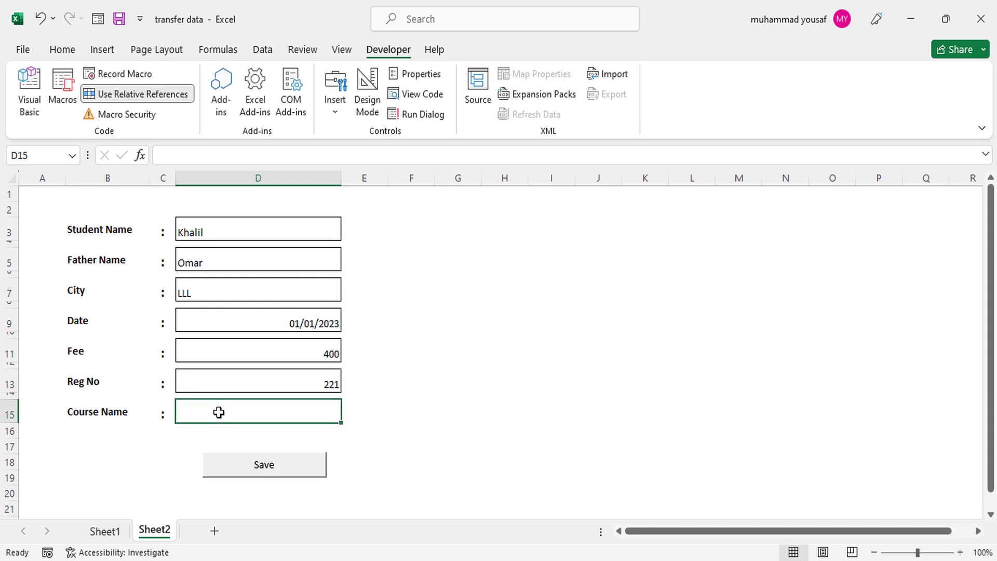
{"action": "type", "text": "Basic"}
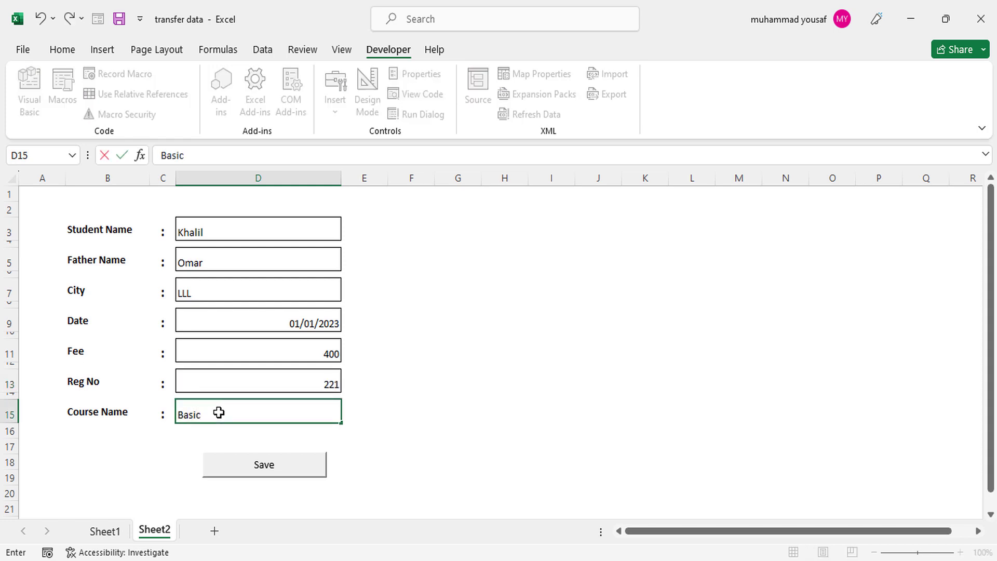
{"action": "type", "text": " OF PC"}
{"action": "left_click", "coordinate": [254, 470]}
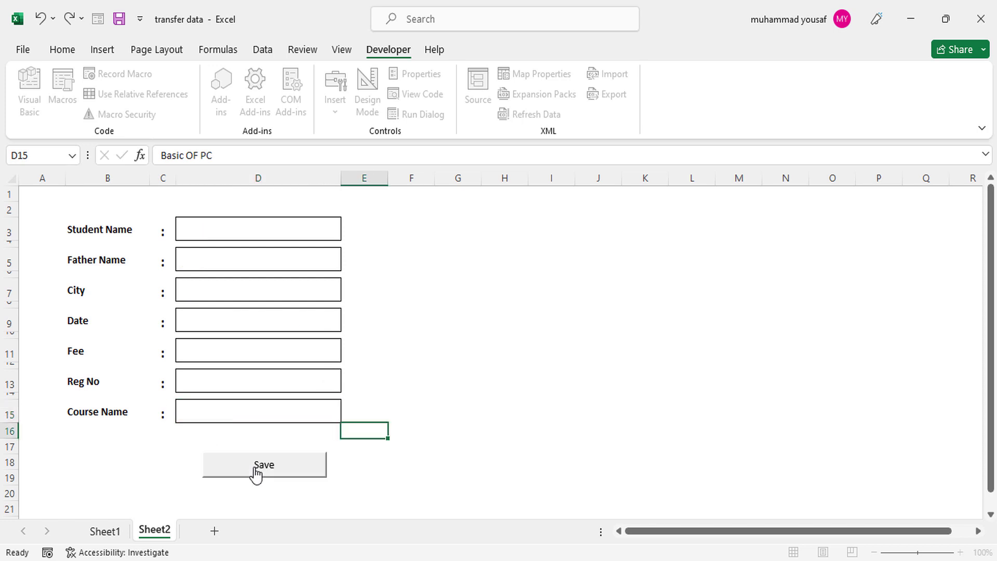
{"action": "left_click", "coordinate": [110, 534]}
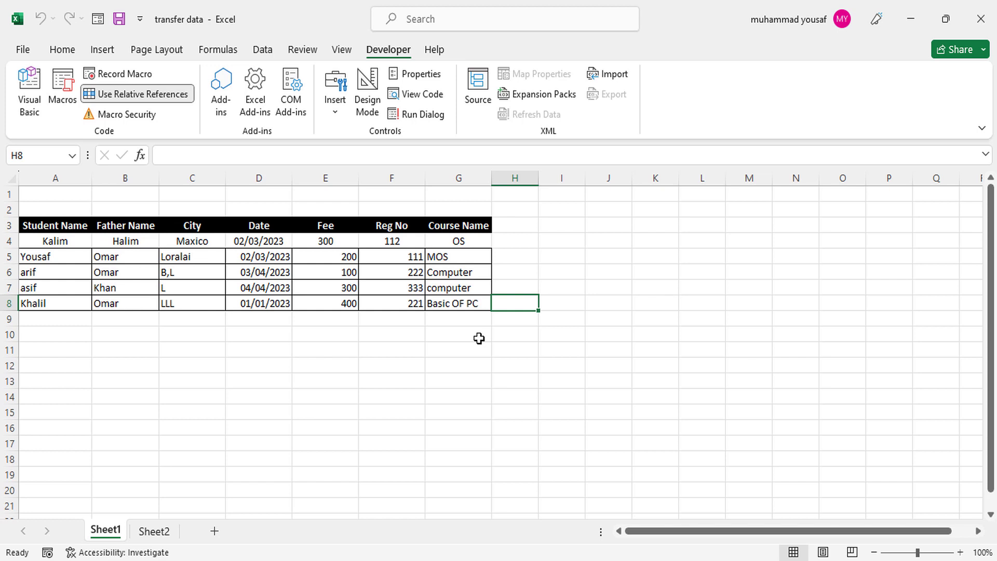
- Flip to Sheet2 and back to Sheet1 to confirm the new record in row 8
{"action": "left_click", "coordinate": [154, 531]}
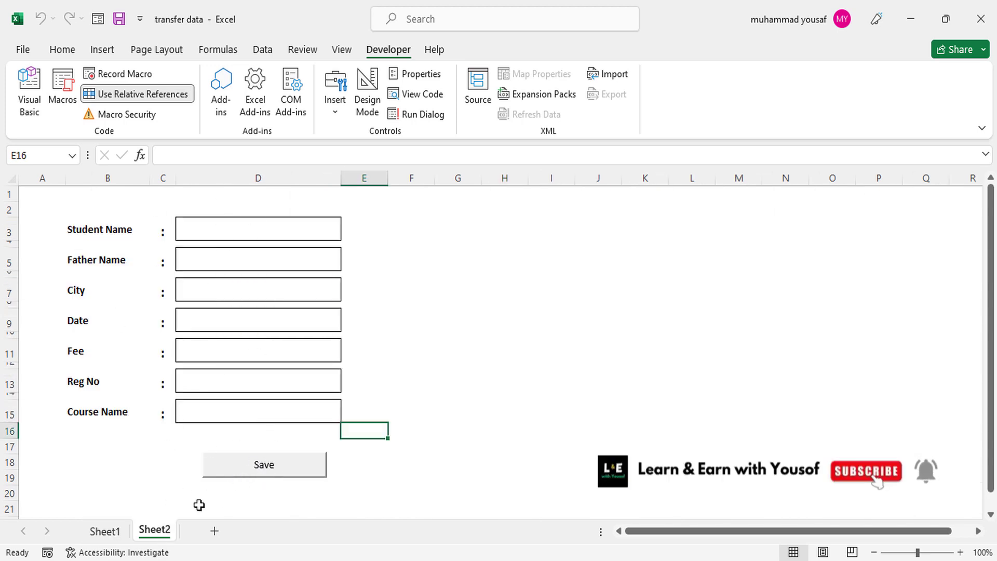
{"action": "left_click", "coordinate": [104, 531]}
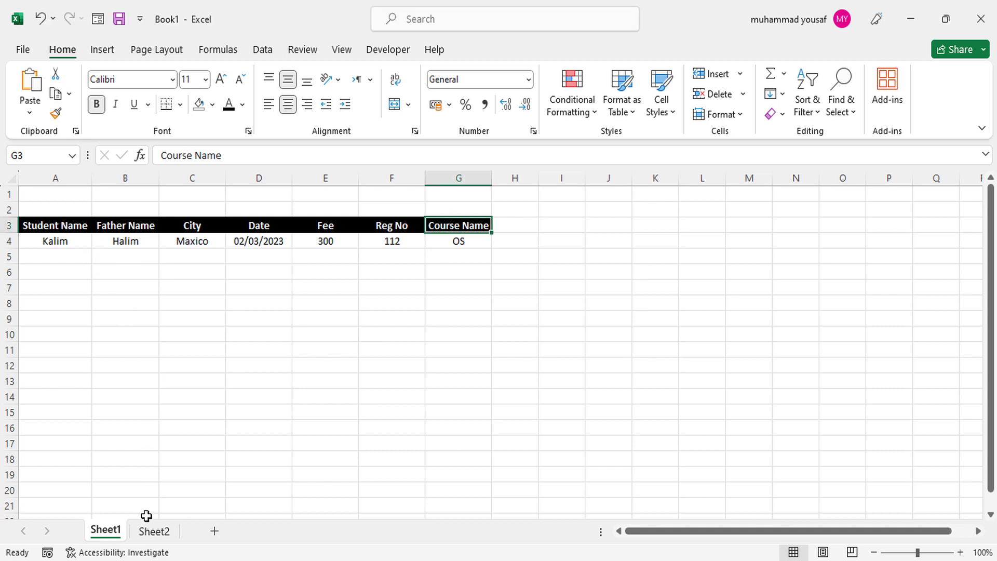
- Compare Sheet1's headers with Sheet2's field list, then widen column B to about 15.14
{"action": "left_click", "coordinate": [154, 532]}
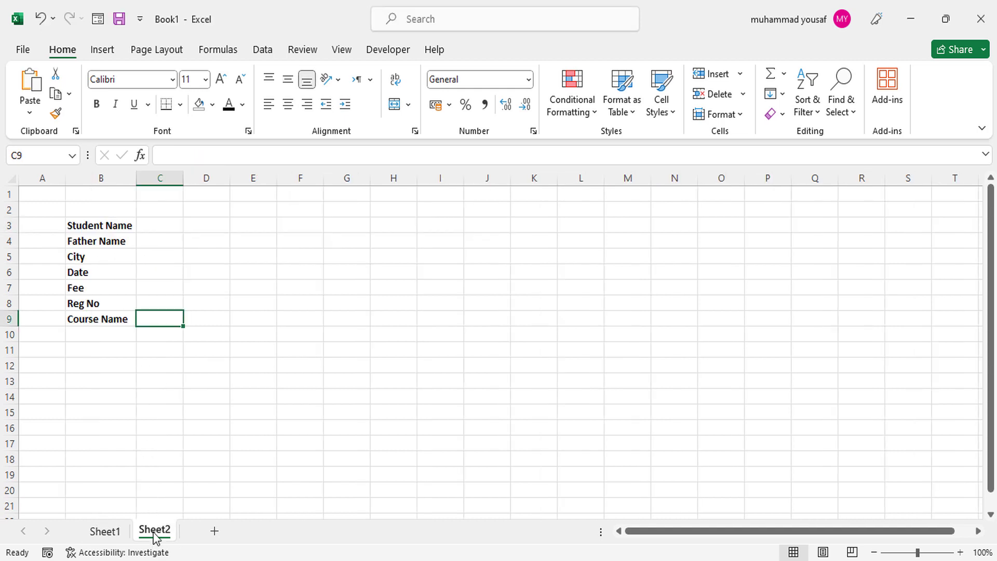
{"action": "left_click", "coordinate": [105, 531]}
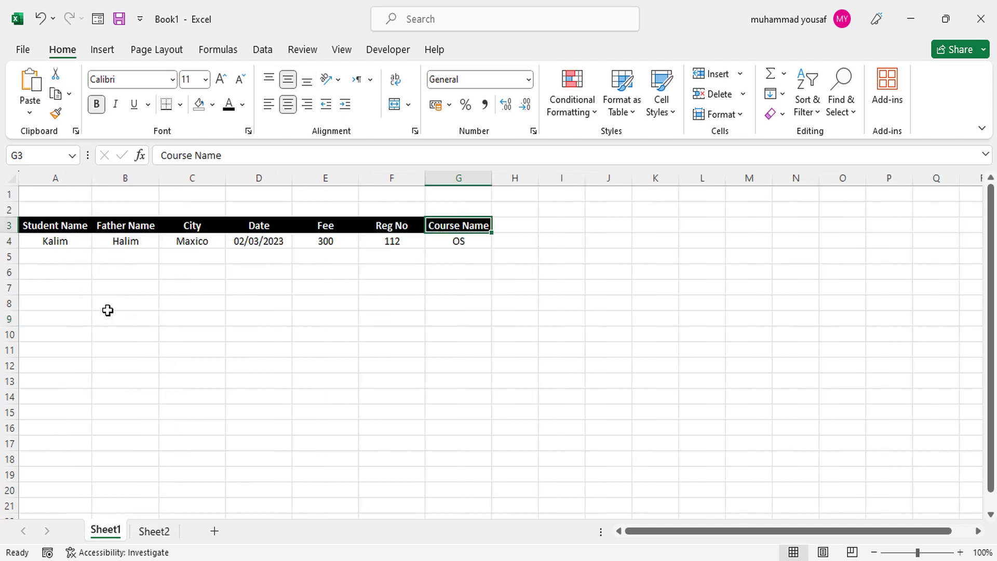
{"action": "left_click", "coordinate": [154, 530]}
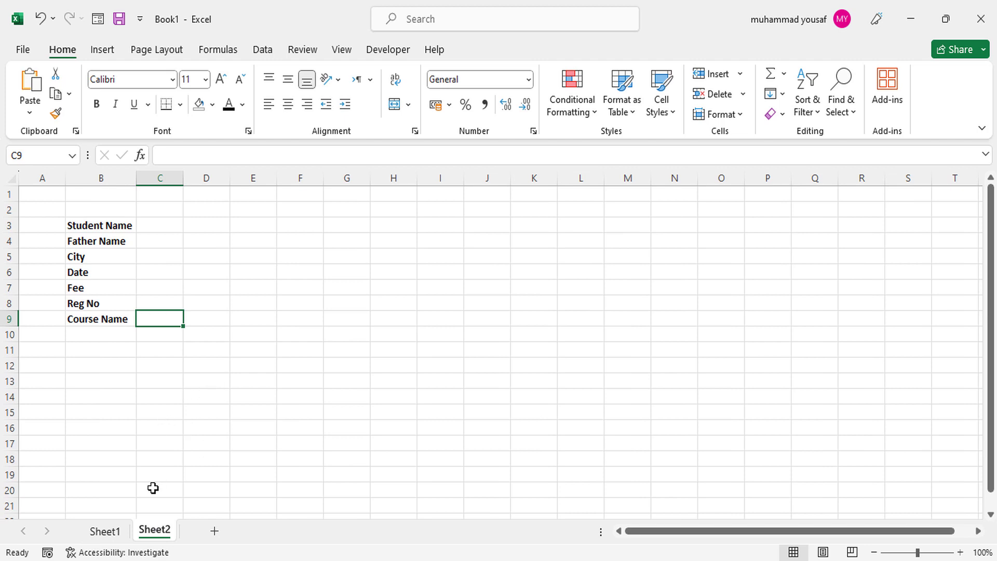
{"action": "left_click", "coordinate": [106, 532]}
{"action": "left_click", "coordinate": [145, 534]}
{"action": "left_click_drag", "start_coordinate": [114, 225], "coordinate": [111, 319]}
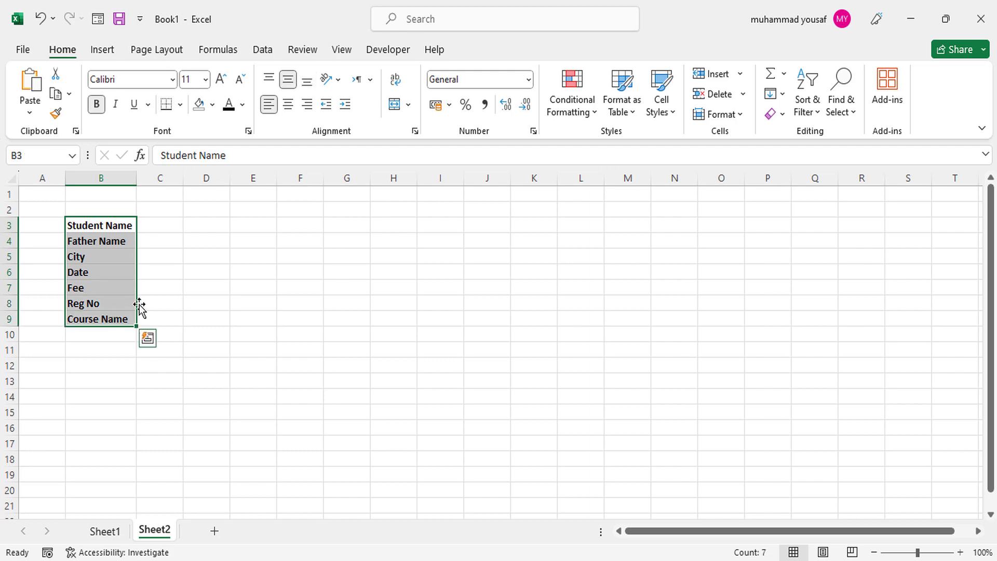
{"action": "left_click", "coordinate": [186, 271]}
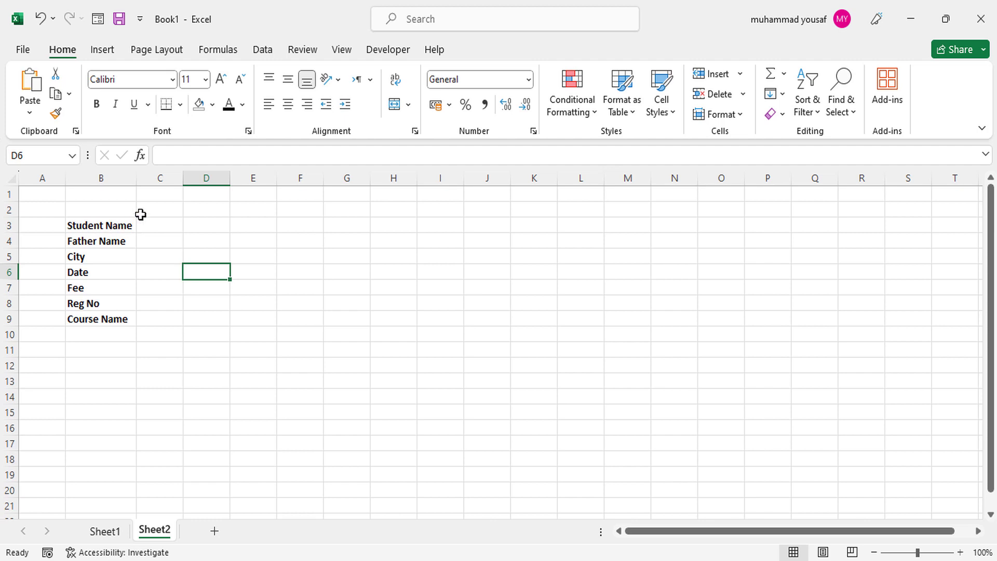
{"action": "left_click_drag", "start_coordinate": [136, 179], "coordinate": [168, 182]}
- Enter a colon in C3 and try middle, then bottom, vertical alignment
{"action": "left_click", "coordinate": [155, 224]}
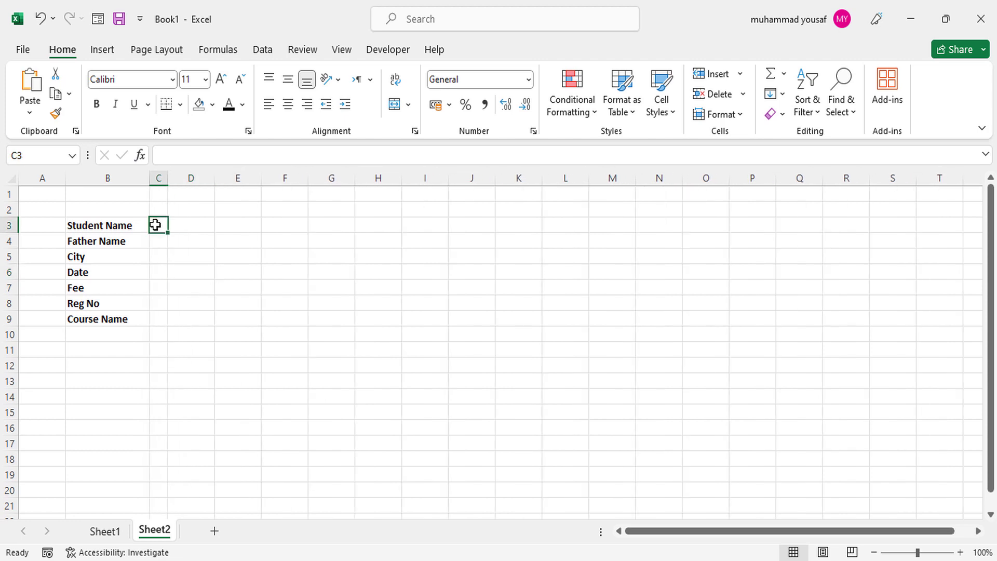
{"action": "type", "text": ":"}
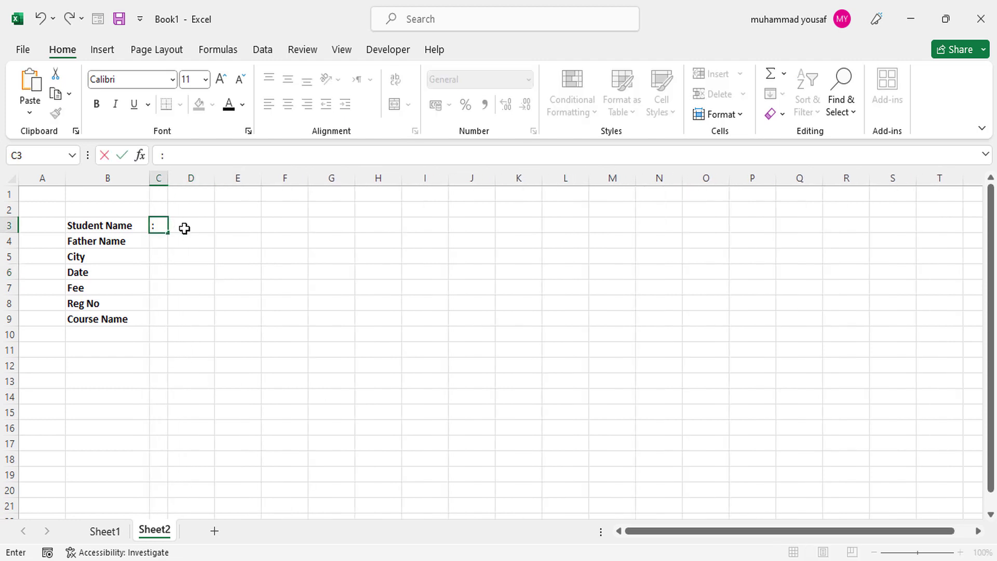
{"action": "key", "text": "shift+Left"}
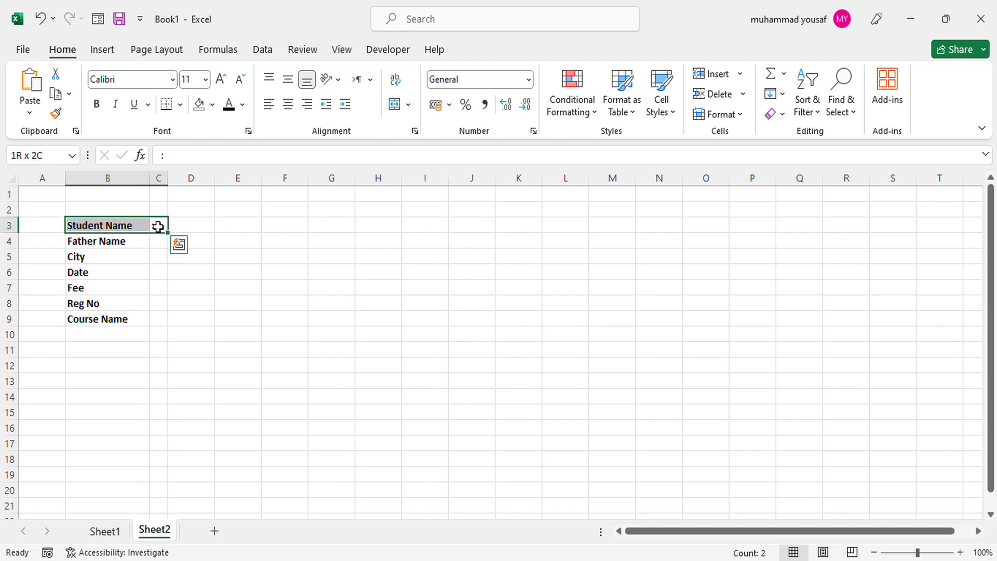
{"action": "left_click", "coordinate": [159, 227]}
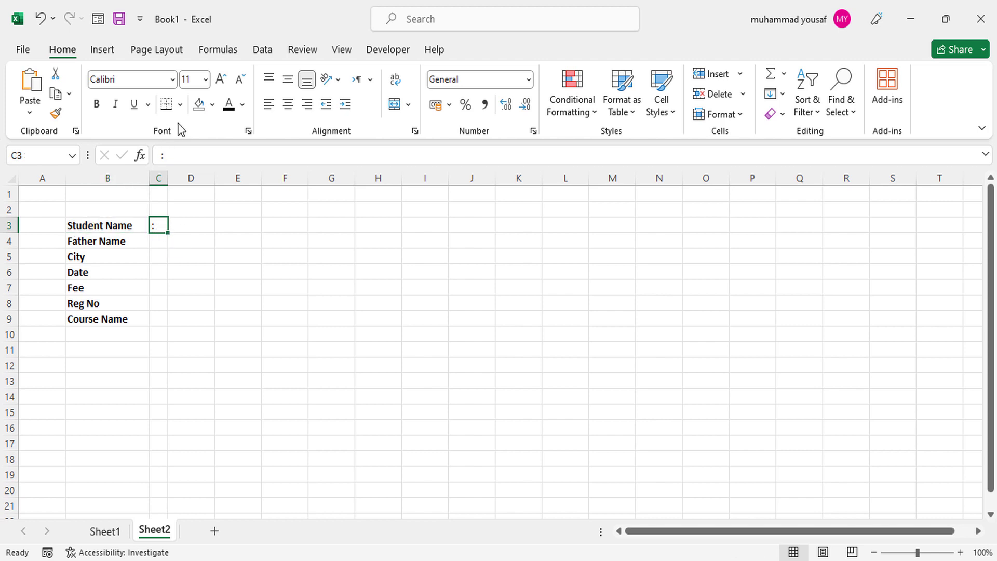
{"action": "left_click", "coordinate": [288, 82]}
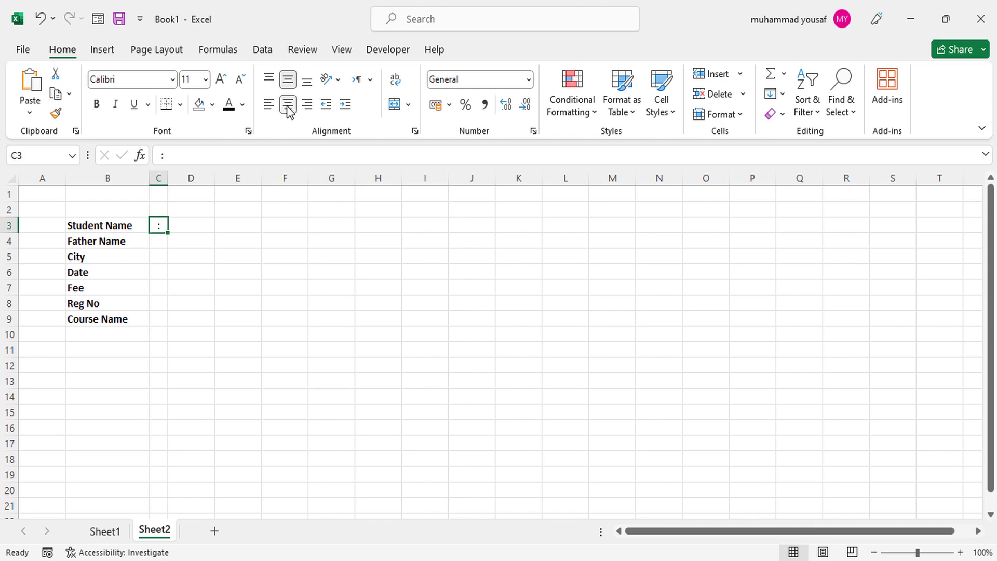
{"action": "left_click", "coordinate": [288, 80]}
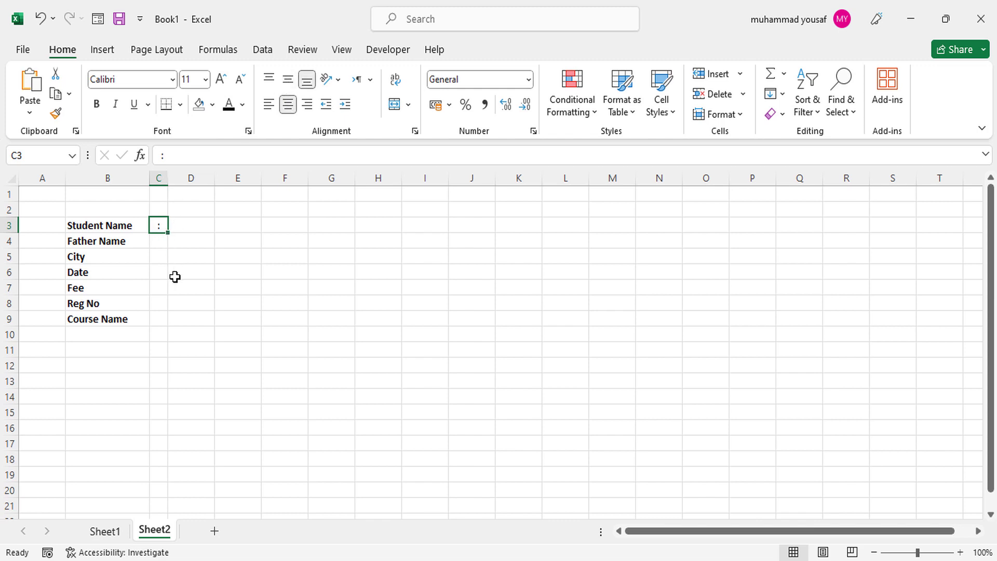
{"action": "key", "text": "ctrl+bracketleft"}
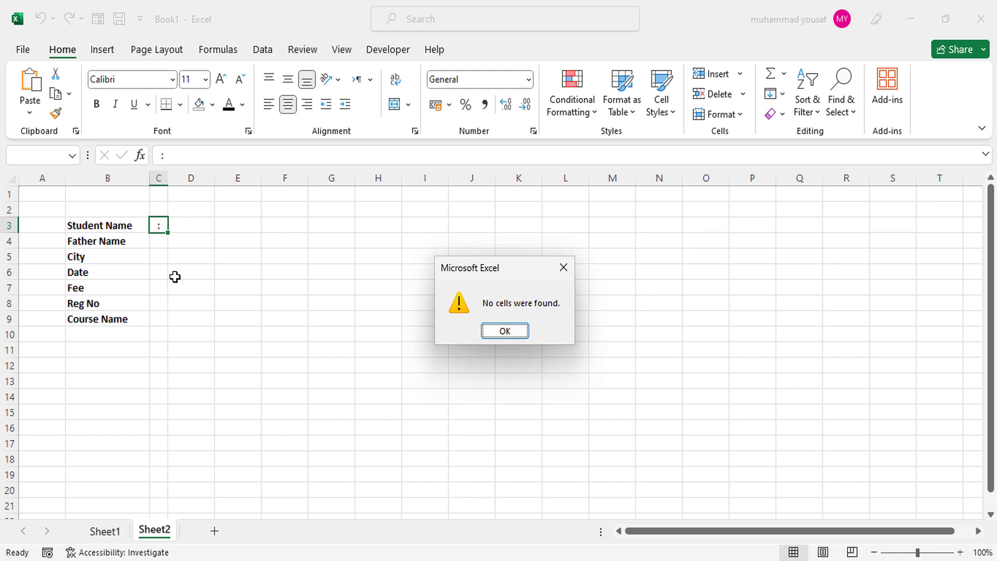
{"action": "key", "text": "Return"}
{"action": "key", "text": "Return"}
- Re-enter the colon in C3 and enlarge it to font size 14
{"action": "left_click", "coordinate": [156, 227]}
{"action": "type", "text": ":"}
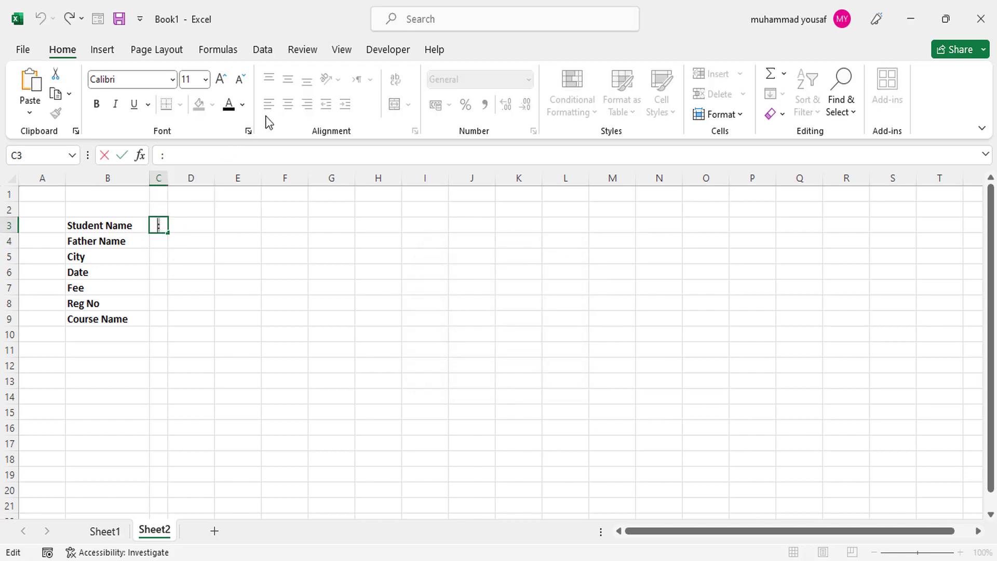
{"action": "left_click", "coordinate": [221, 80]}
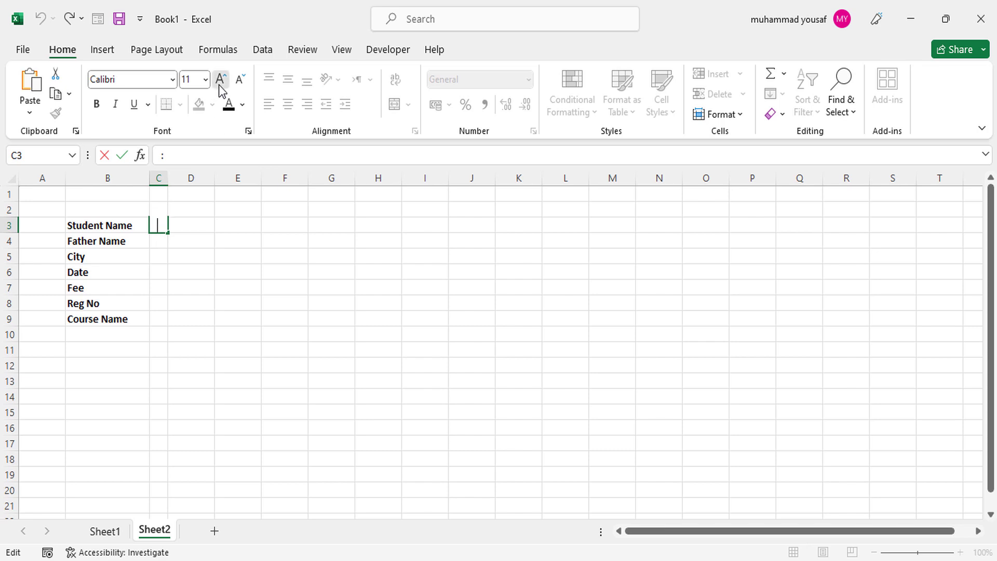
{"action": "left_click", "coordinate": [220, 81]}
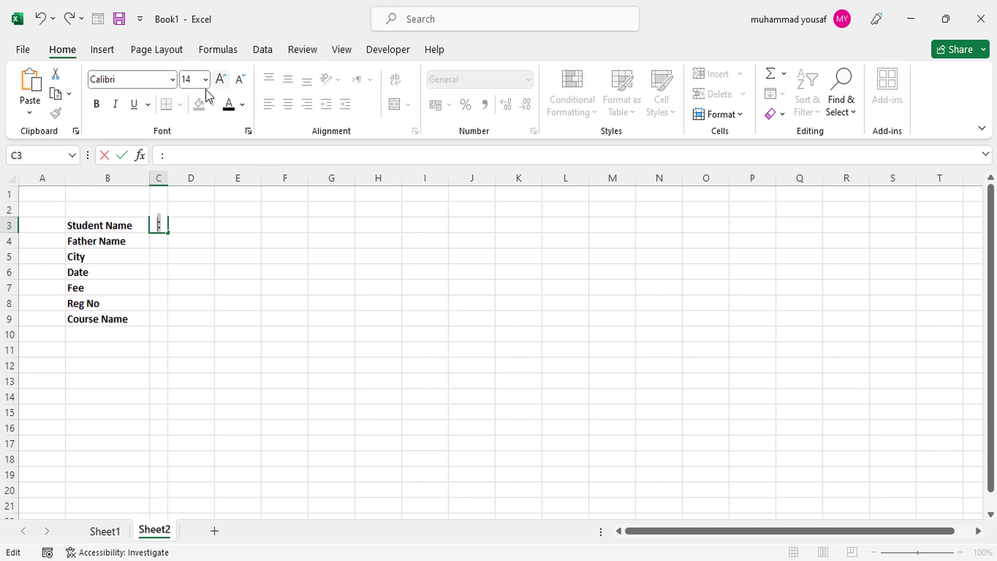
{"action": "left_click", "coordinate": [184, 242]}
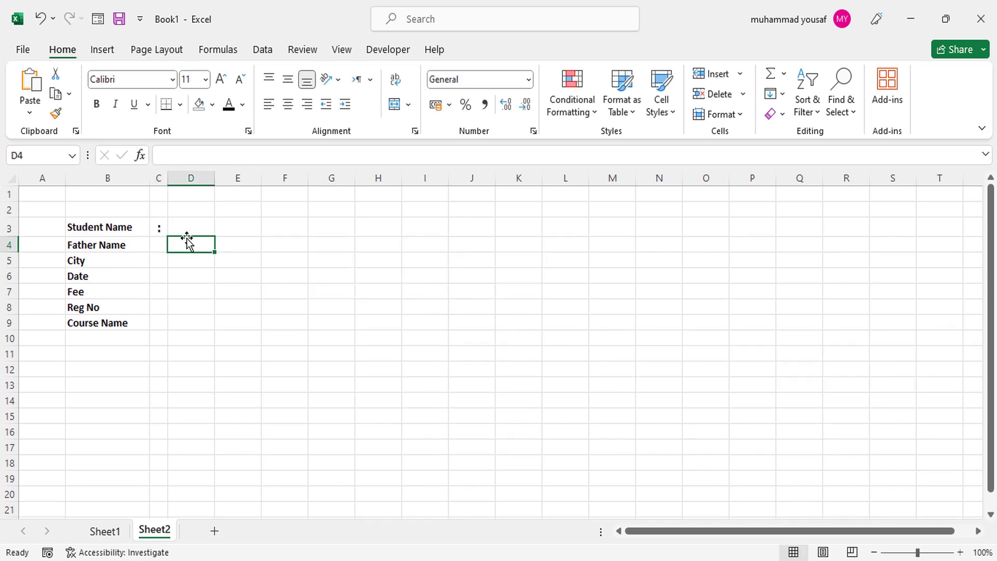
- Copy the formatted colon from C3 into C4 through C9
{"action": "left_click", "coordinate": [159, 233]}
{"action": "key", "text": "ctrl+c"}
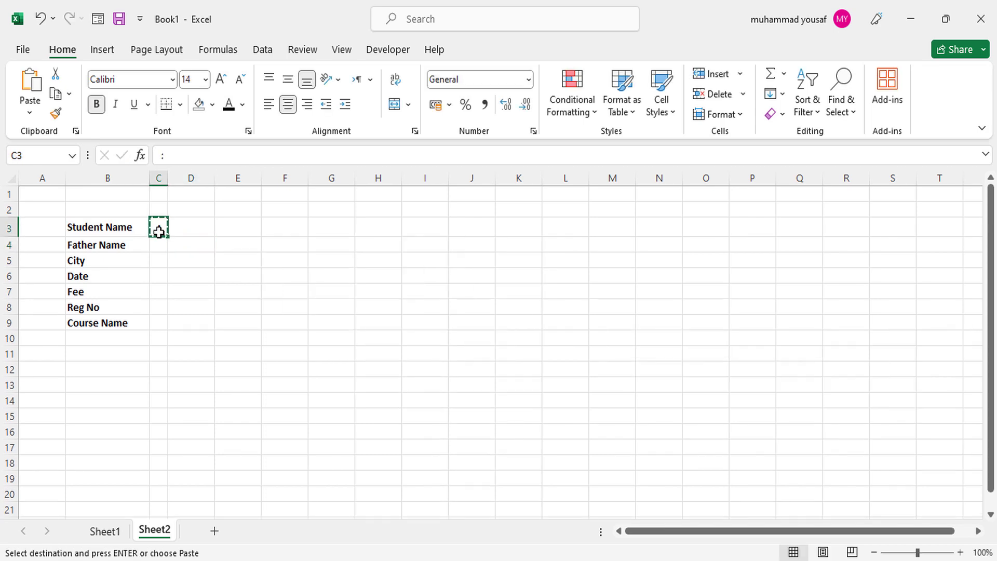
{"action": "key", "text": "Down"}
{"action": "key", "text": "shift+Down"}
{"action": "key", "text": "shift+Down"}
{"action": "key", "text": "shift+Down"}
{"action": "key", "text": "shift+Down"}
{"action": "key", "text": "shift+Down"}
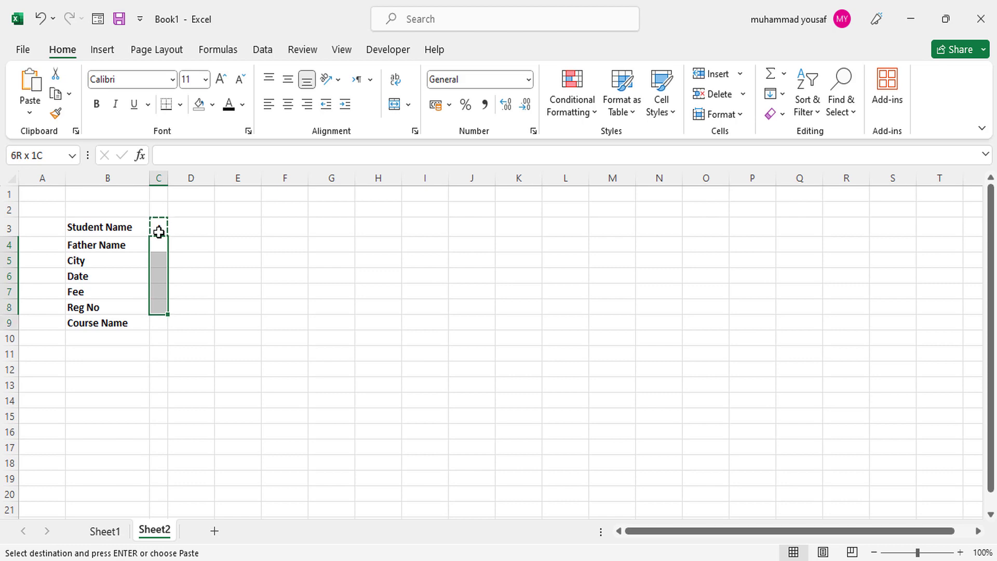
{"action": "key", "text": "ctrl+v"}
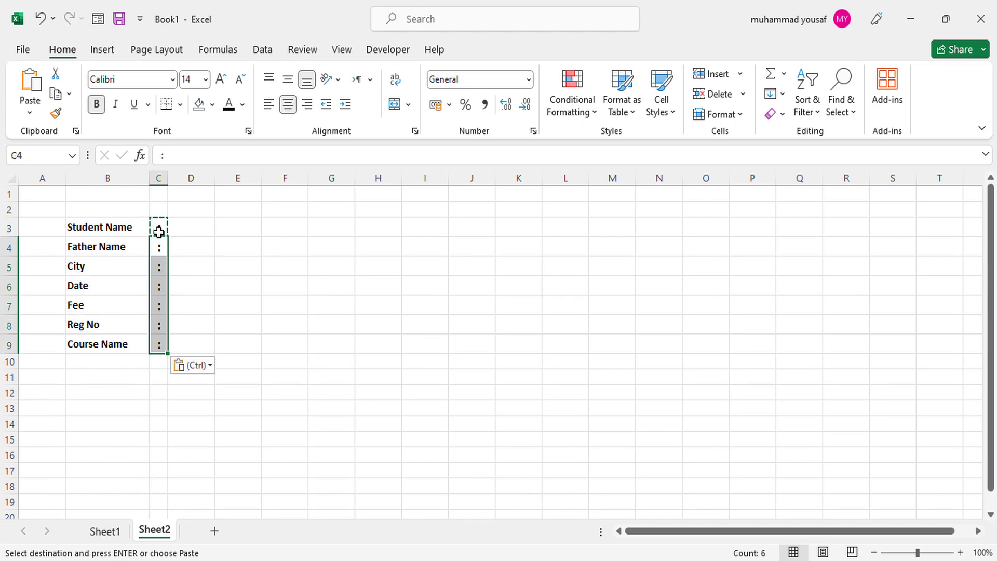
{"action": "left_click", "coordinate": [192, 303]}
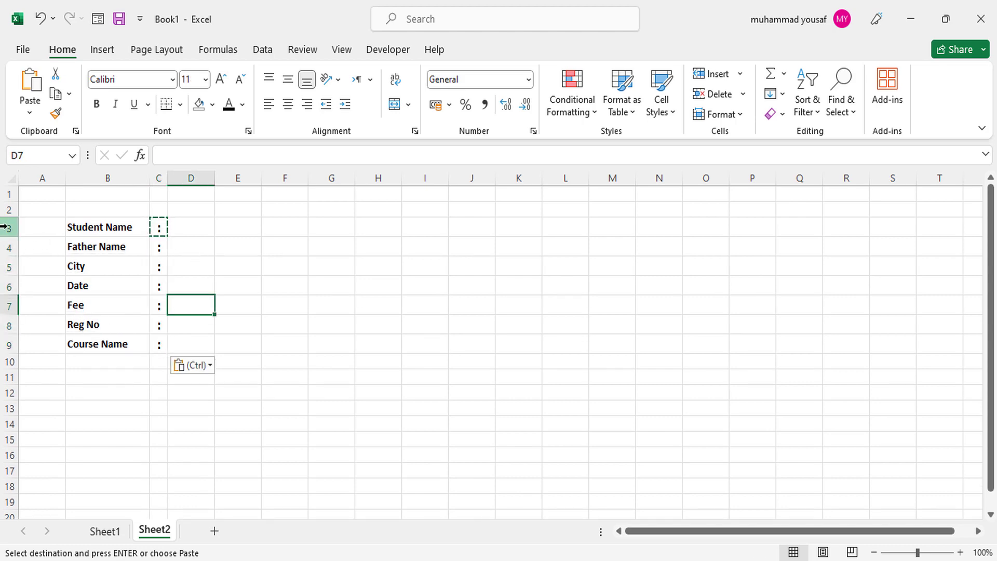
- Make rows 3 to 9 uniformly taller
{"action": "left_click_drag", "start_coordinate": [4, 227], "coordinate": [10, 366]}
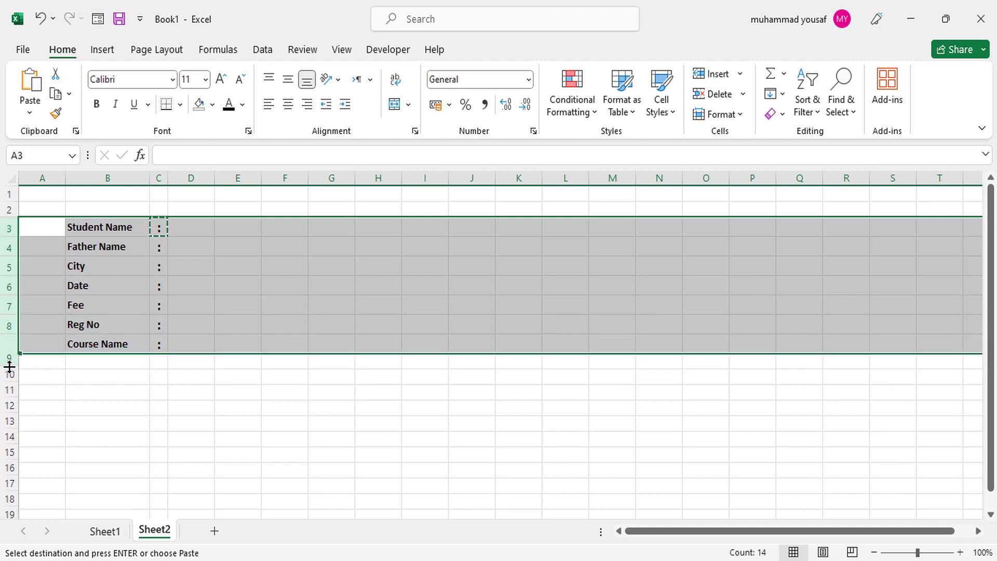
{"action": "left_click_drag", "start_coordinate": [11, 440], "coordinate": [12, 424]}
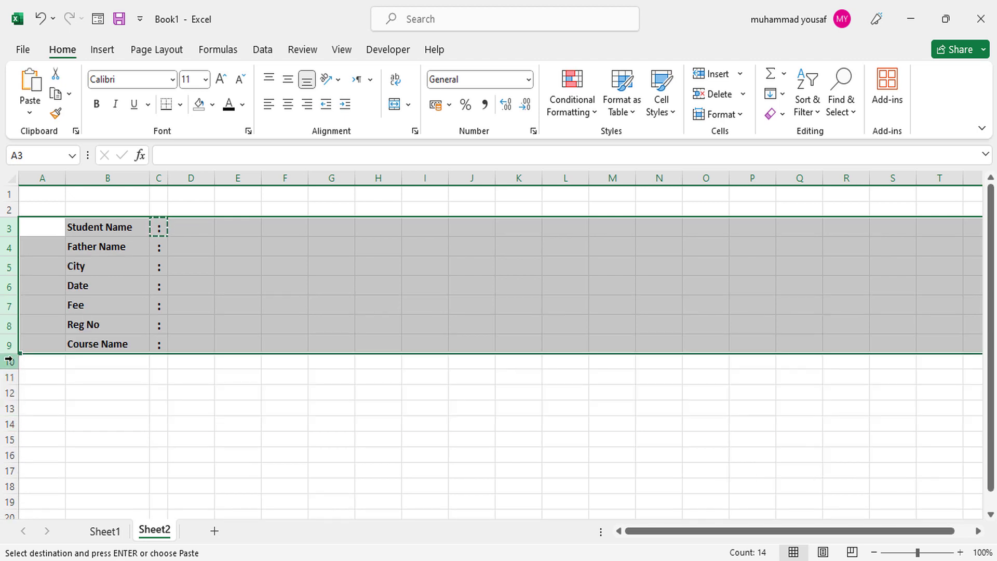
{"action": "left_click_drag", "start_coordinate": [12, 353], "coordinate": [11, 381]}
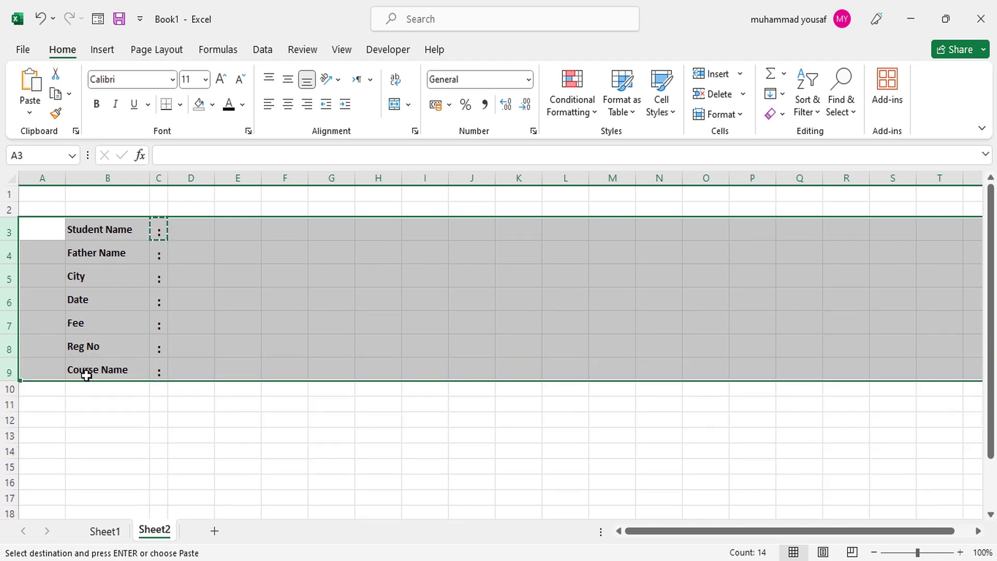
{"action": "left_click", "coordinate": [222, 338]}
- Widen column D to hold the entry fields
{"action": "left_click", "coordinate": [201, 338]}
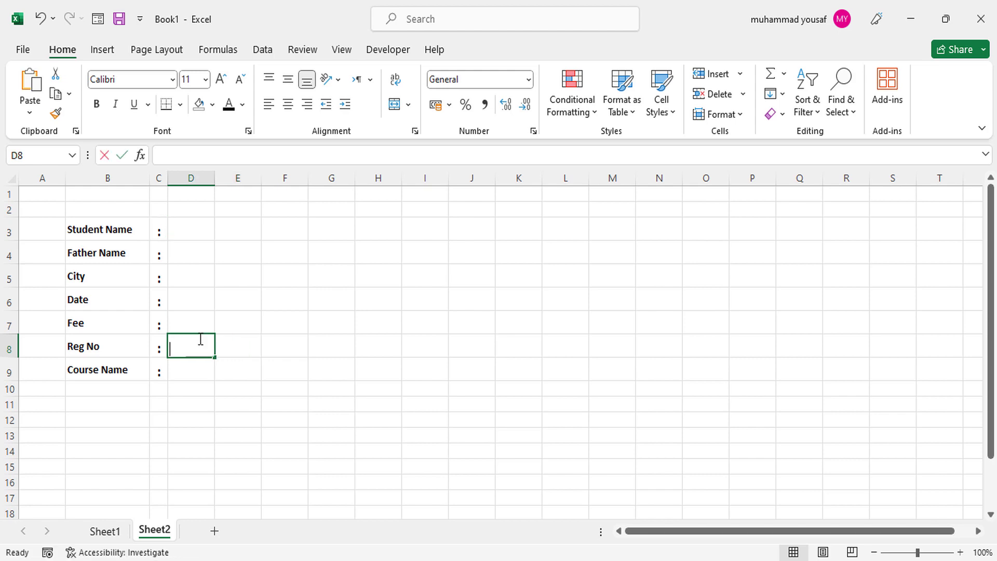
{"action": "left_click", "coordinate": [250, 318]}
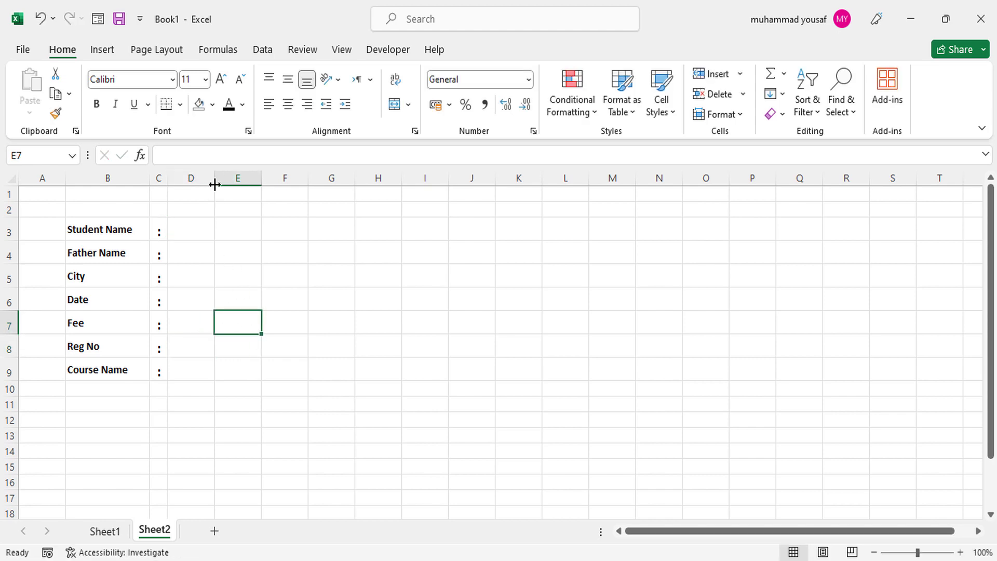
{"action": "left_click_drag", "start_coordinate": [215, 184], "coordinate": [332, 179]}
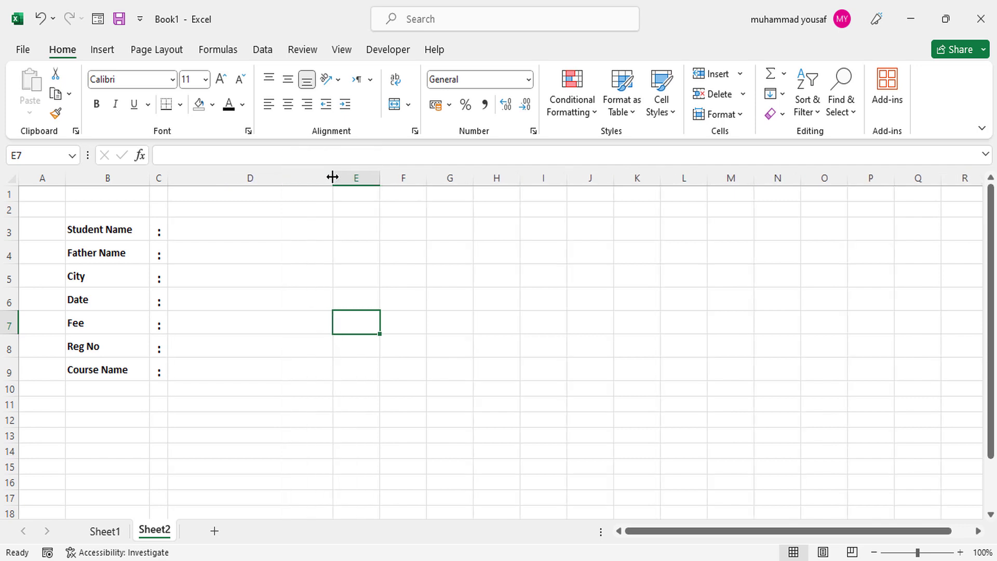
- Apply All Borders to D3:D9 to form the entry boxes
{"action": "left_click", "coordinate": [254, 232]}
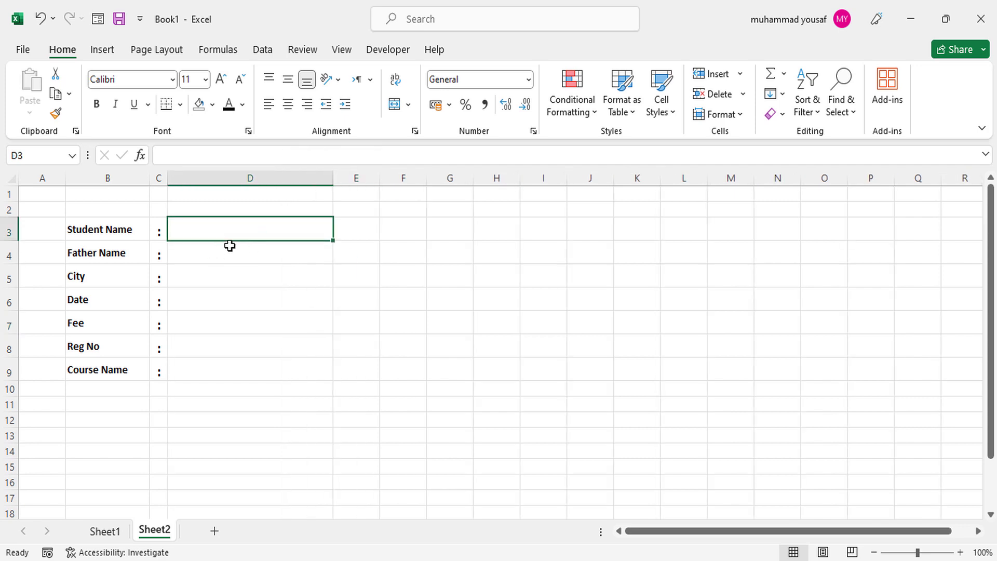
{"action": "left_click_drag", "start_coordinate": [230, 239], "coordinate": [223, 360]}
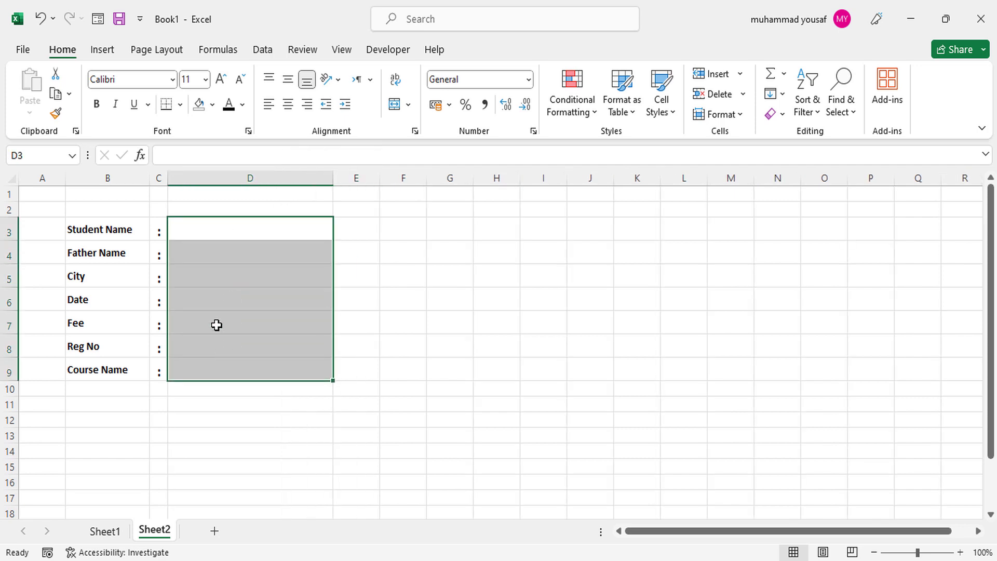
{"action": "left_click", "coordinate": [184, 108]}
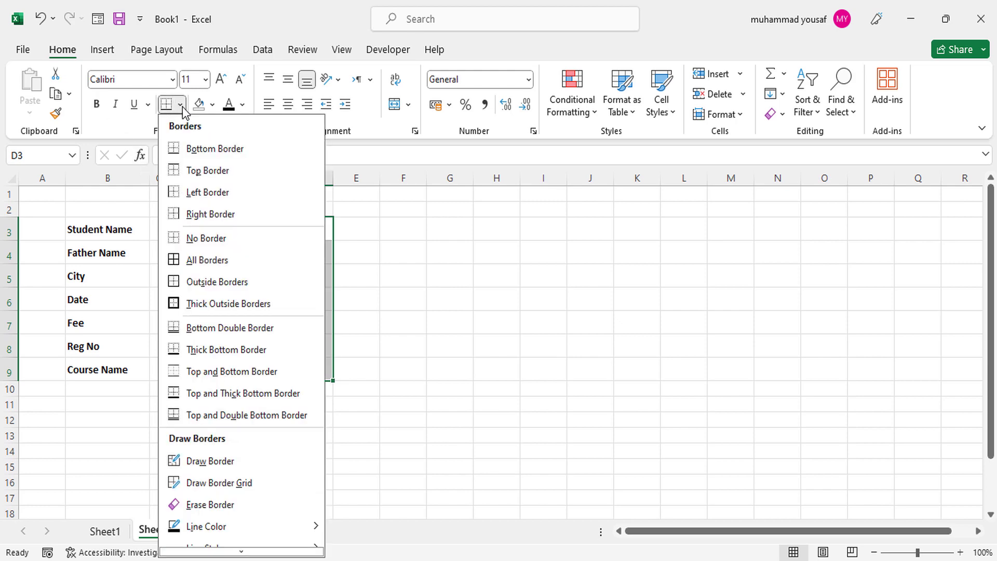
{"action": "left_click", "coordinate": [190, 263]}
{"action": "left_click", "coordinate": [254, 274]}
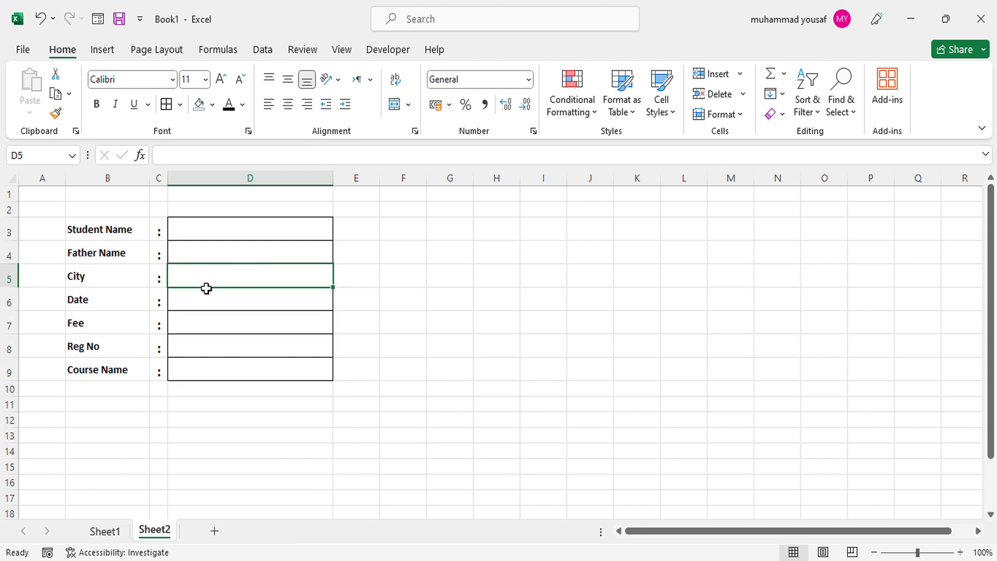
{"action": "left_click", "coordinate": [234, 316]}
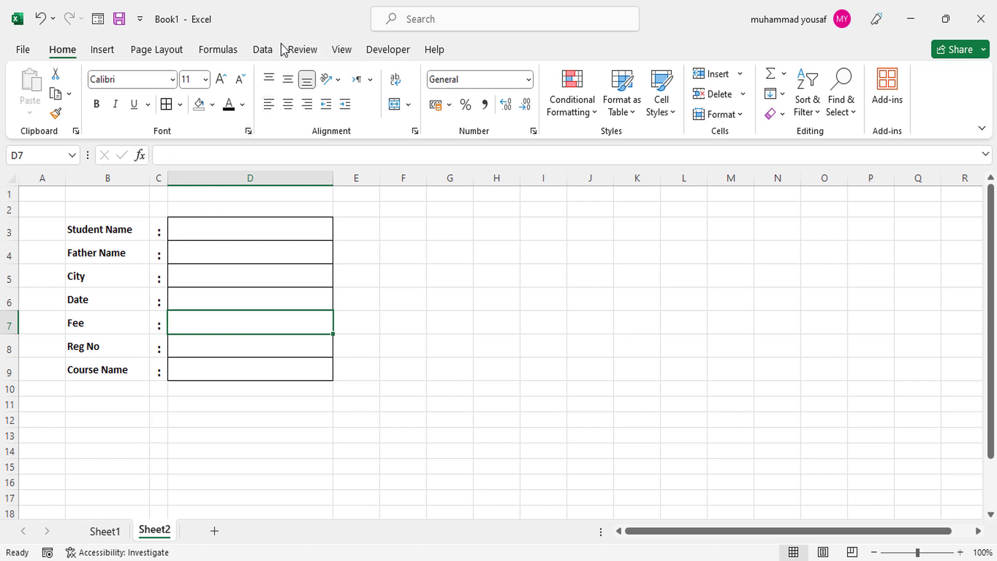
{"action": "right_click", "coordinate": [213, 120]}
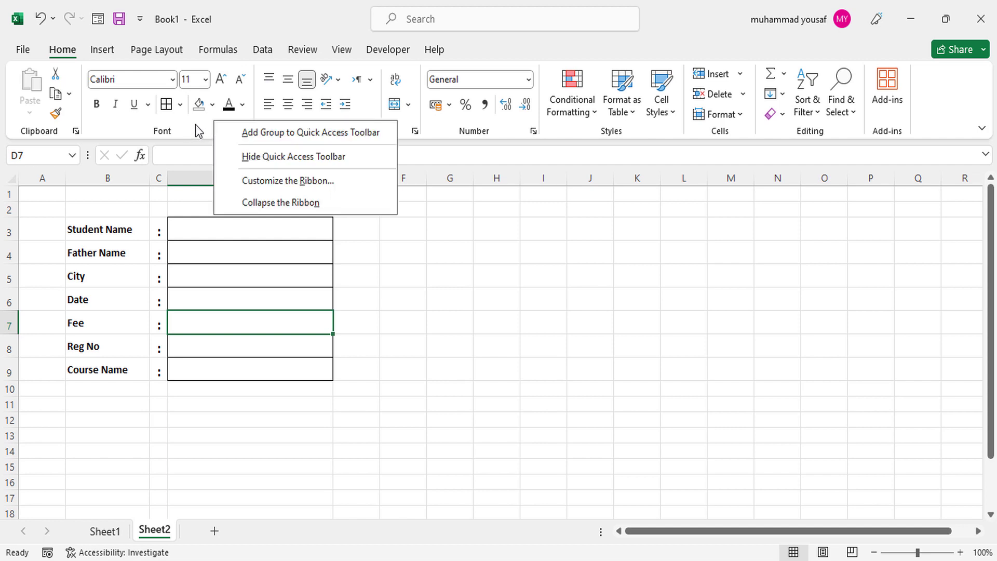
{"action": "left_click", "coordinate": [291, 182]}
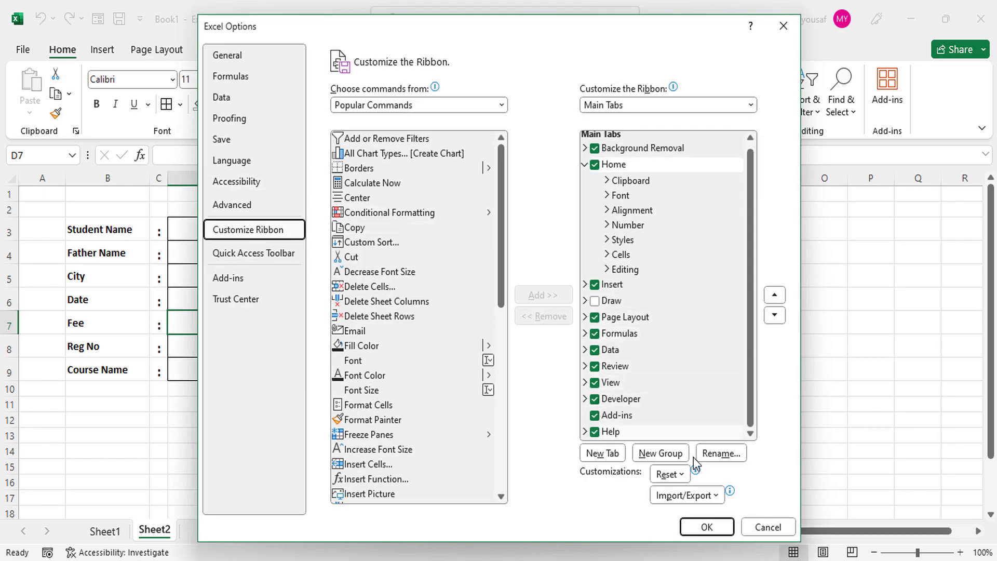
{"action": "left_click", "coordinate": [784, 27]}
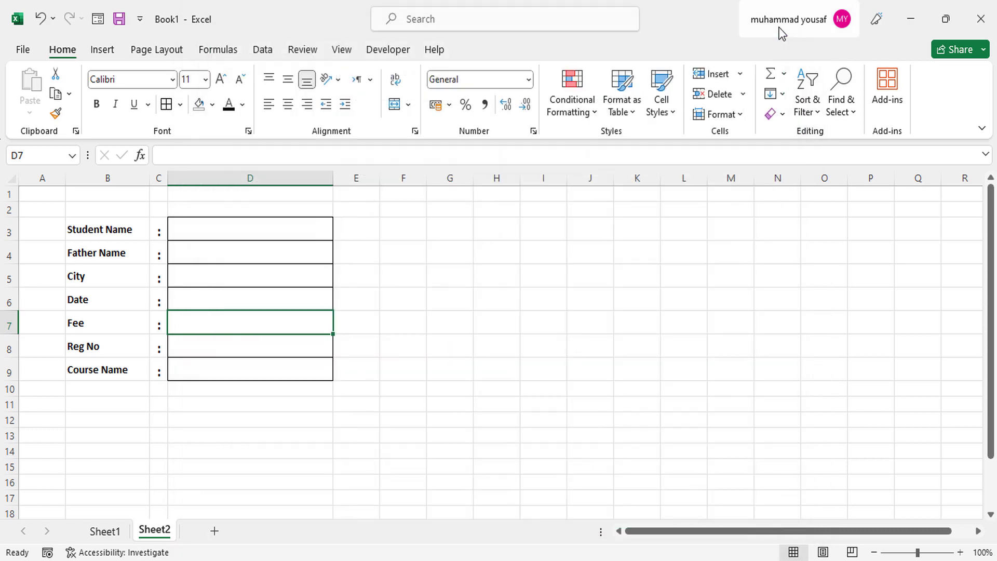
- Insert a Form Control button below the form and assign it the saveData macro
{"action": "left_click", "coordinate": [385, 52]}
{"action": "left_click", "coordinate": [339, 109]}
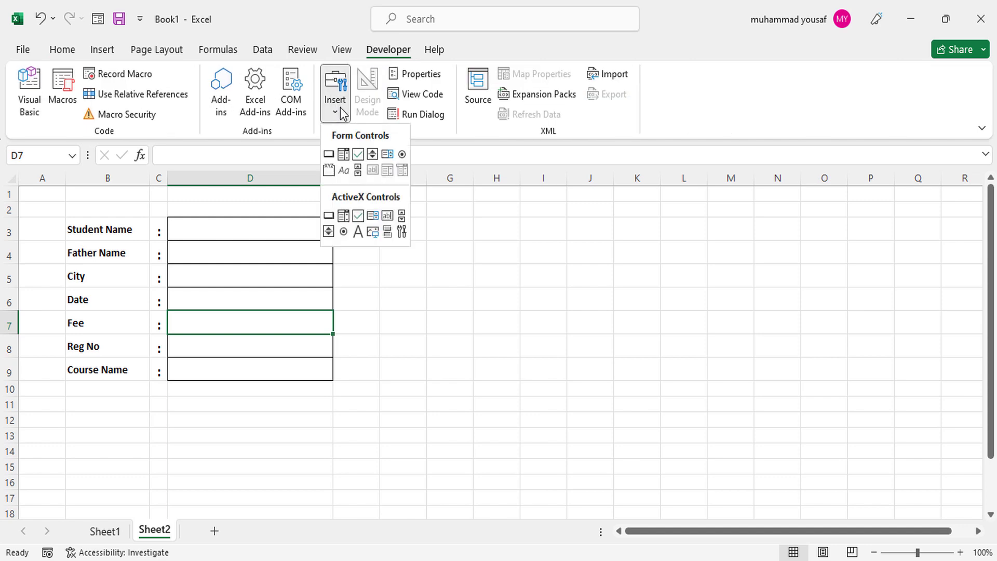
{"action": "left_click", "coordinate": [329, 154]}
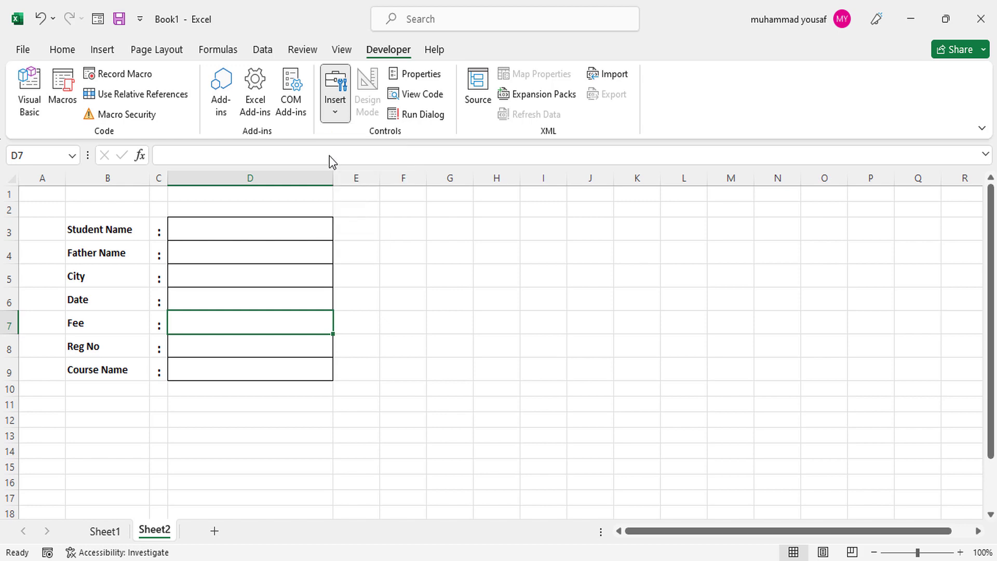
{"action": "left_click", "coordinate": [195, 417]}
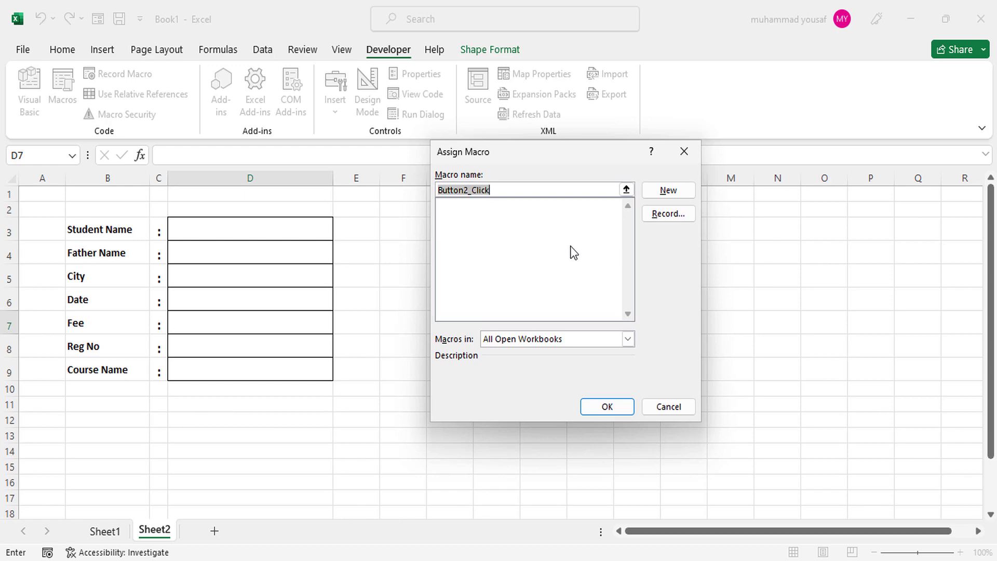
{"action": "type", "text": "Save"}
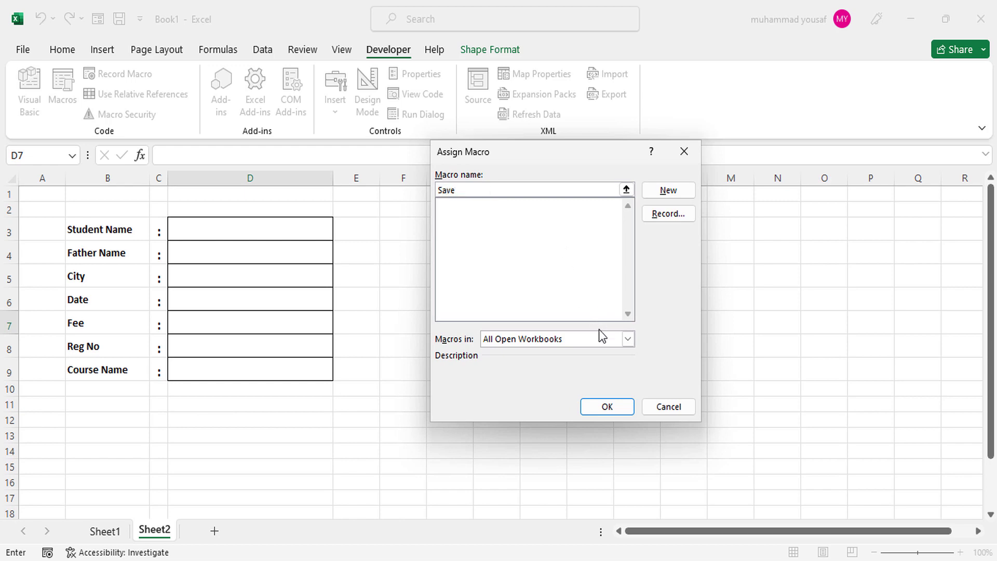
{"action": "left_click", "coordinate": [604, 410]}
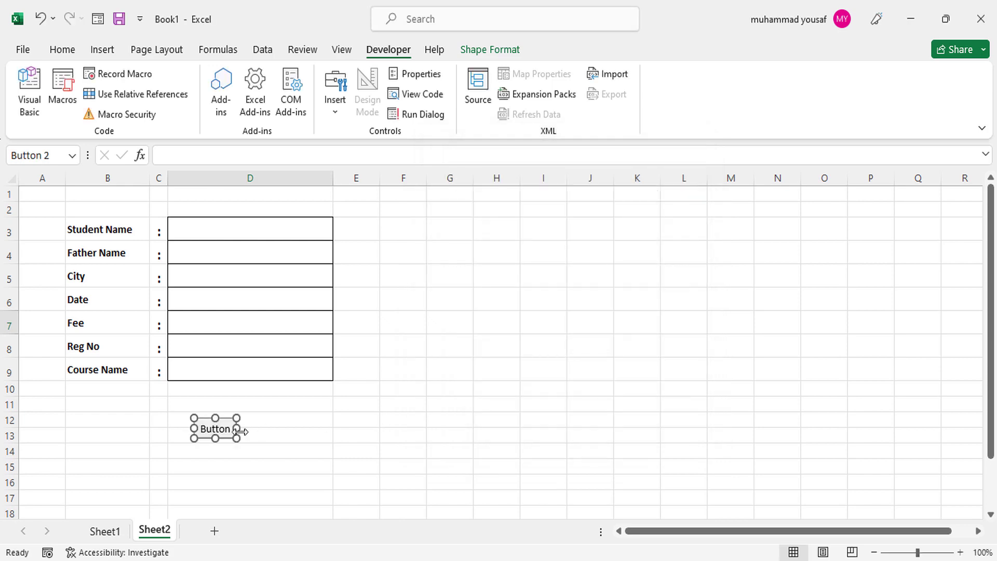
- Stretch the button wider and delete its default Button 2 caption
{"action": "mouse_move", "coordinate": [240, 431]}
{"action": "left_mouse_down"}
{"action": "mouse_move", "coordinate": [318, 430]}
{"action": "mouse_move", "coordinate": [259, 433]}
{"action": "left_mouse_up"}
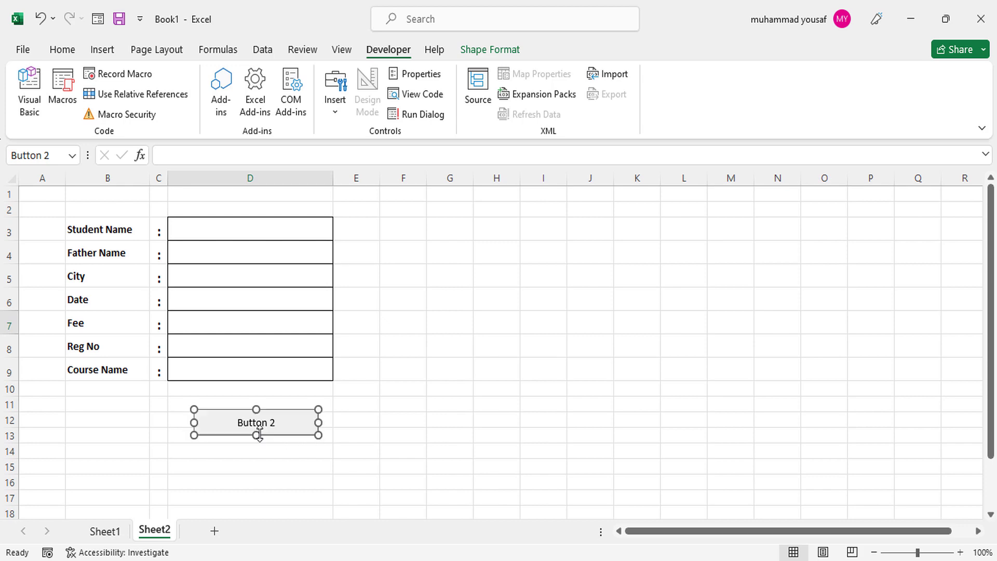
{"action": "left_click", "coordinate": [263, 423]}
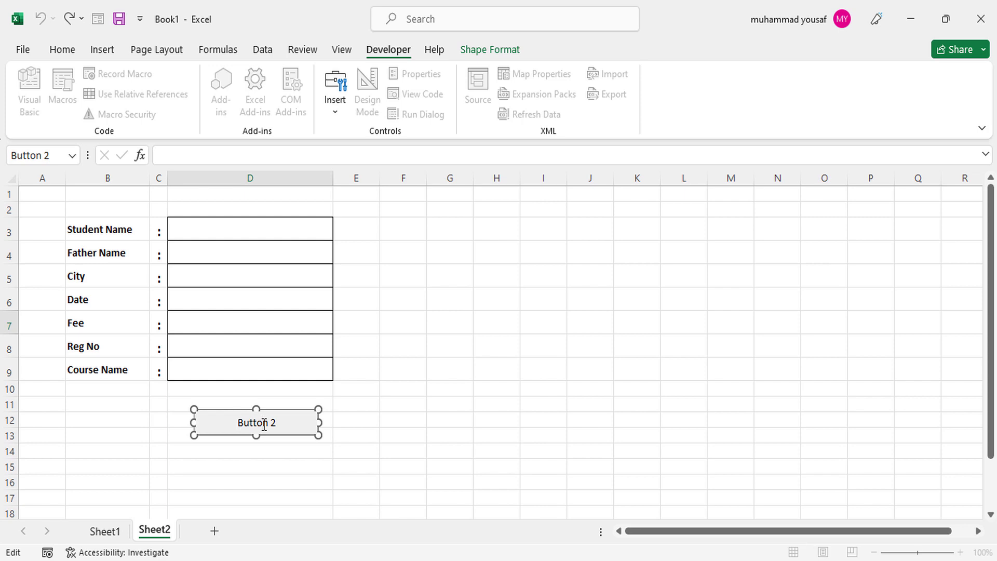
{"action": "key", "text": "Escape"}
{"action": "left_click", "coordinate": [264, 425]}
{"action": "key", "text": "BackSpace"}
{"action": "key", "text": "BackSpace"}
{"action": "key", "text": "BackSpace"}
- Format the button's label font as Bold, size 14
{"action": "right_click", "coordinate": [288, 432]}
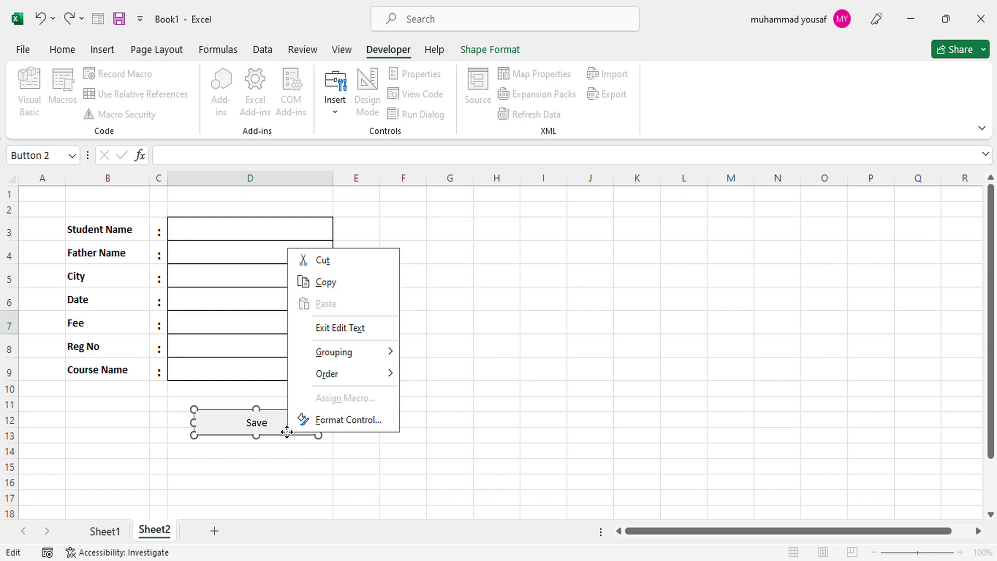
{"action": "left_click", "coordinate": [338, 420]}
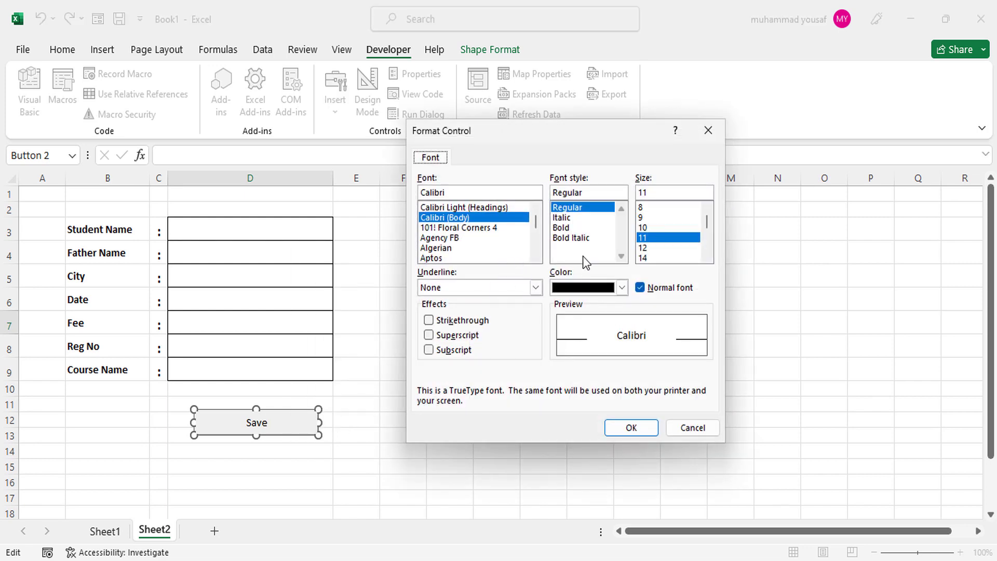
{"action": "left_click", "coordinate": [622, 288]}
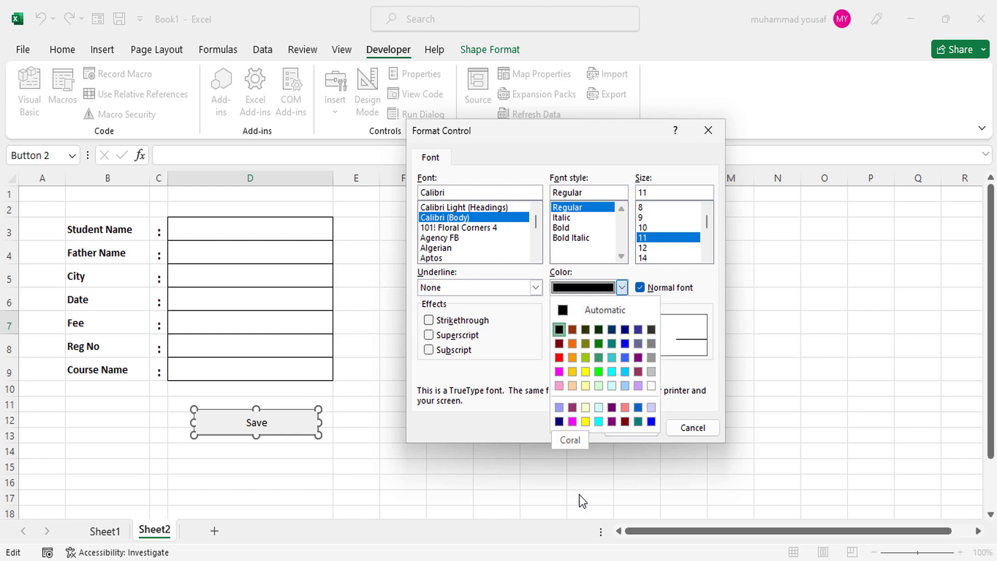
{"action": "left_click", "coordinate": [656, 250]}
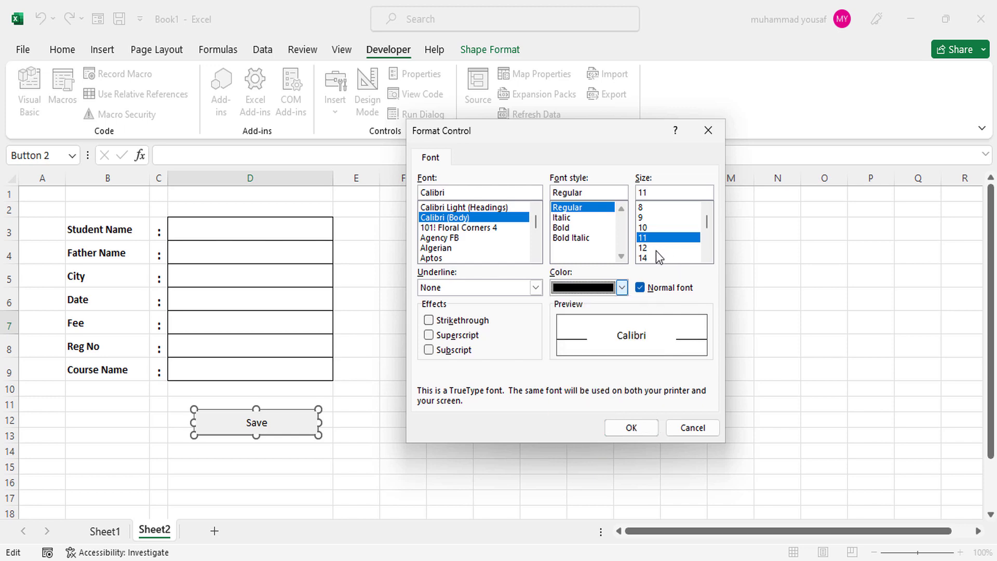
{"action": "left_click", "coordinate": [652, 252]}
{"action": "left_click", "coordinate": [647, 258]}
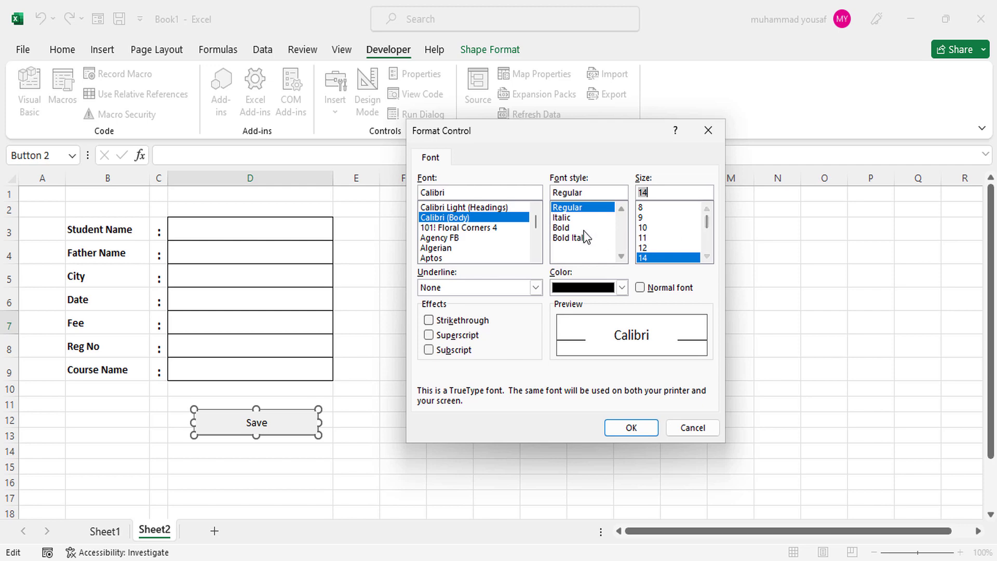
{"action": "left_click", "coordinate": [564, 227]}
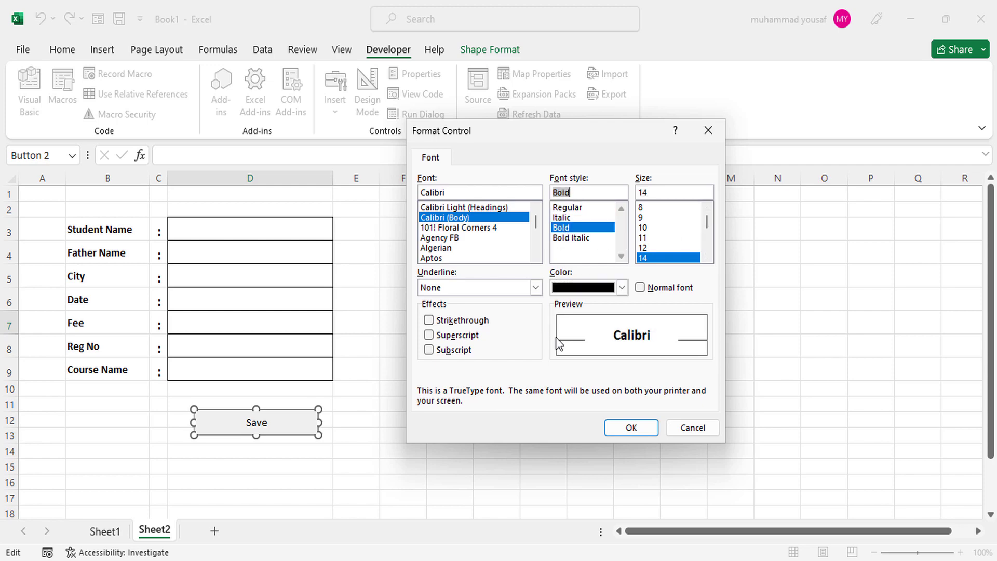
{"action": "left_click", "coordinate": [629, 428]}
- Replace the button caption with 'Save'
{"action": "left_click", "coordinate": [250, 422]}
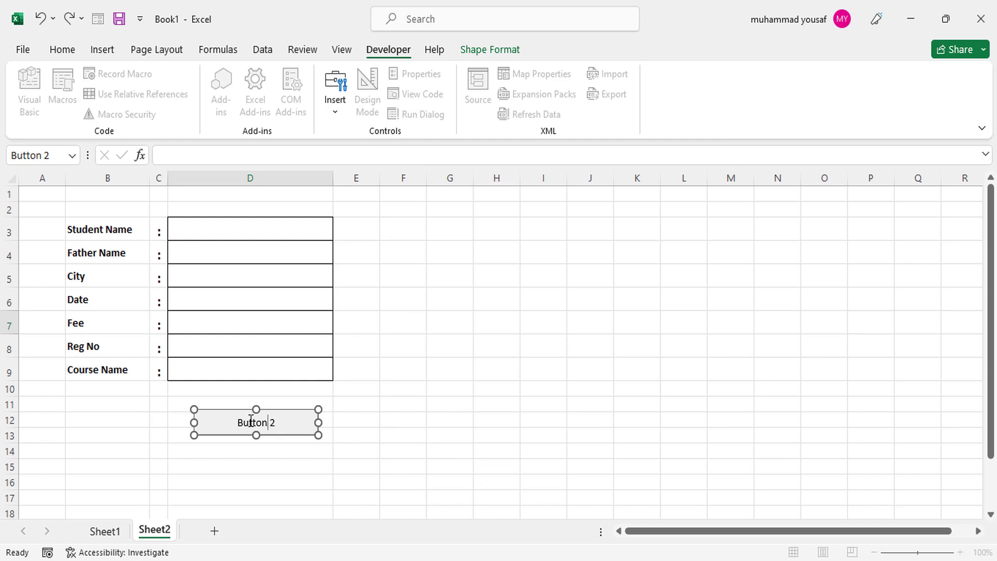
{"action": "key", "text": "ctrl+a"}
{"action": "type", "text": "Saveave"}
- Commit the Save caption and insert a blank spacer row above the Father Name label
{"action": "left_click", "coordinate": [334, 424]}
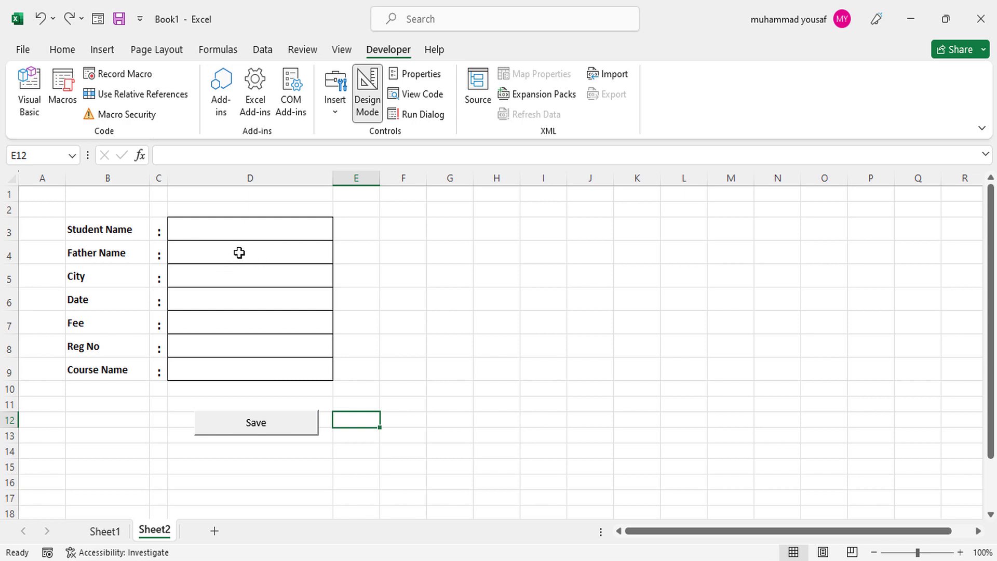
{"action": "left_click", "coordinate": [108, 254]}
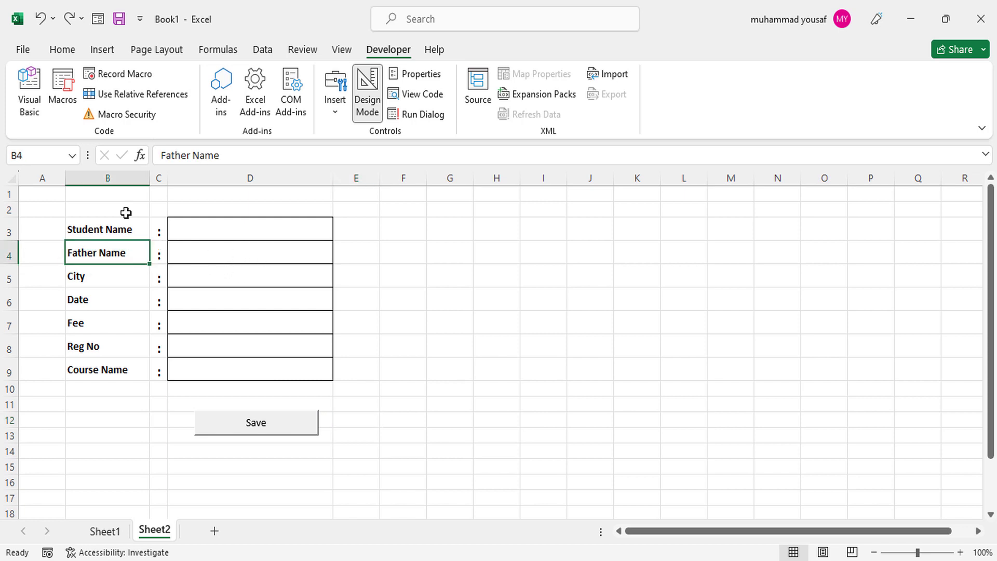
{"action": "left_click", "coordinate": [77, 55]}
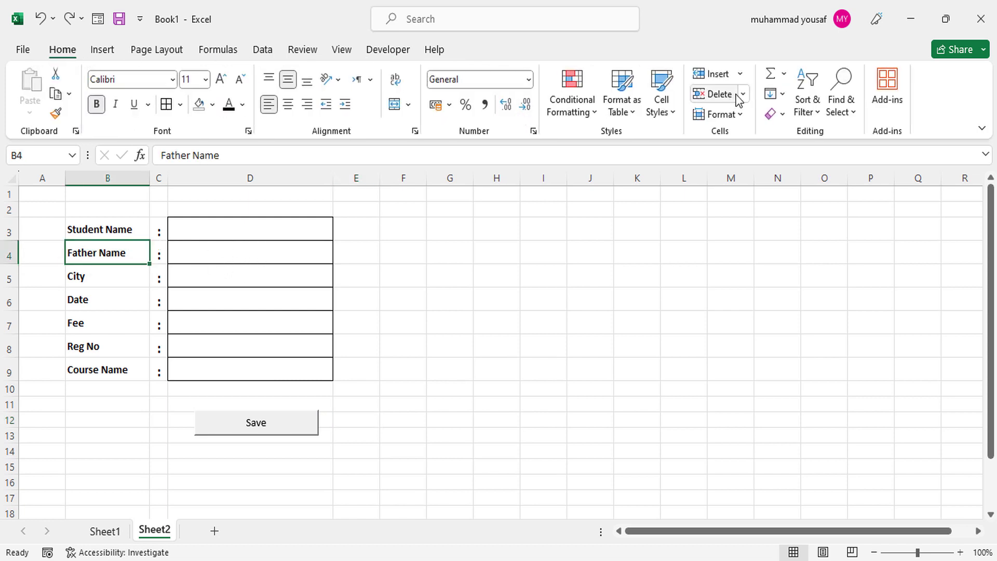
{"action": "left_click", "coordinate": [743, 76]}
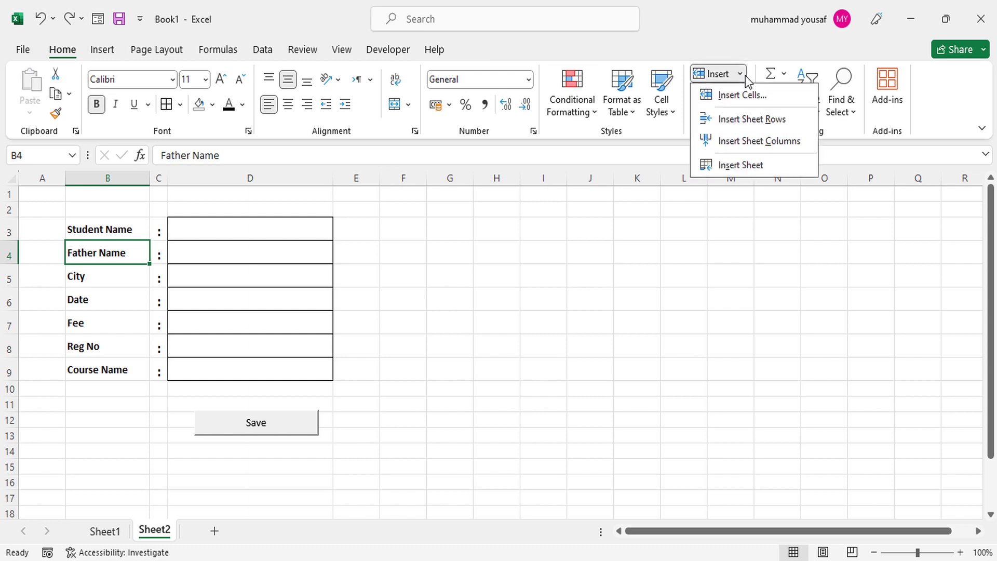
{"action": "left_click", "coordinate": [742, 118]}
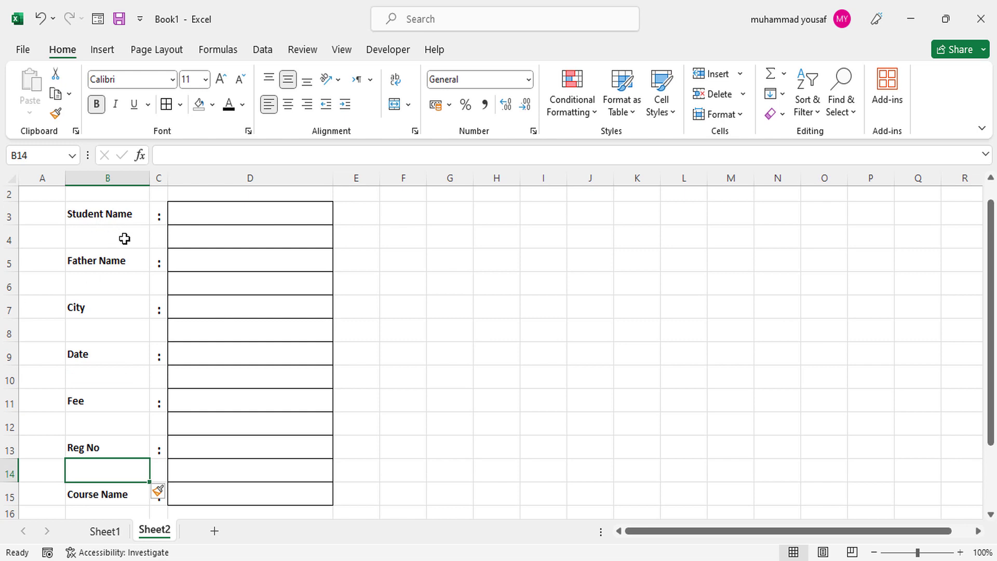
- Remove borders from spacer cells D4, D6, D8, D10, D12 and D14
{"action": "left_click", "coordinate": [194, 235]}
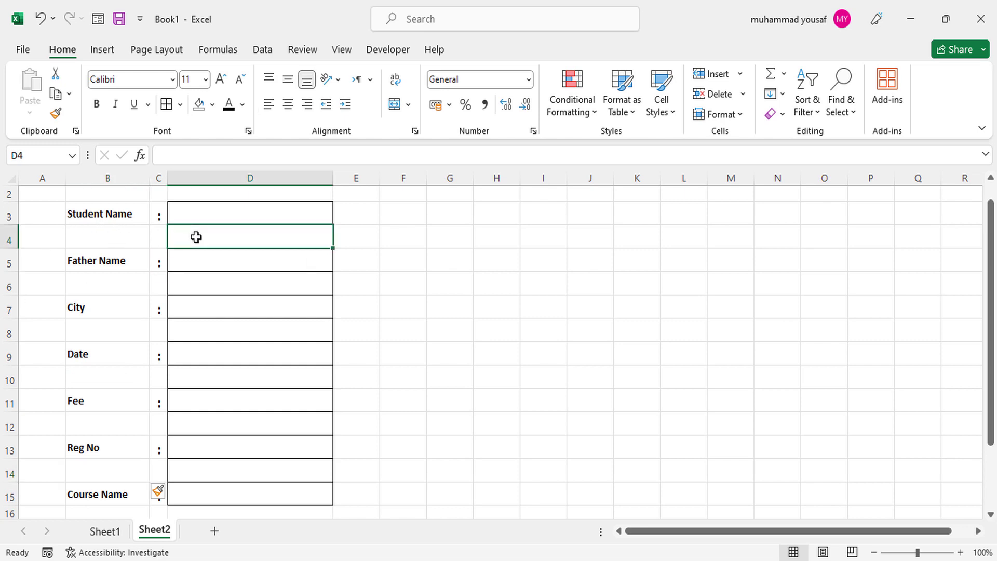
{"action": "left_click", "coordinate": [195, 284], "text": "ctrl"}
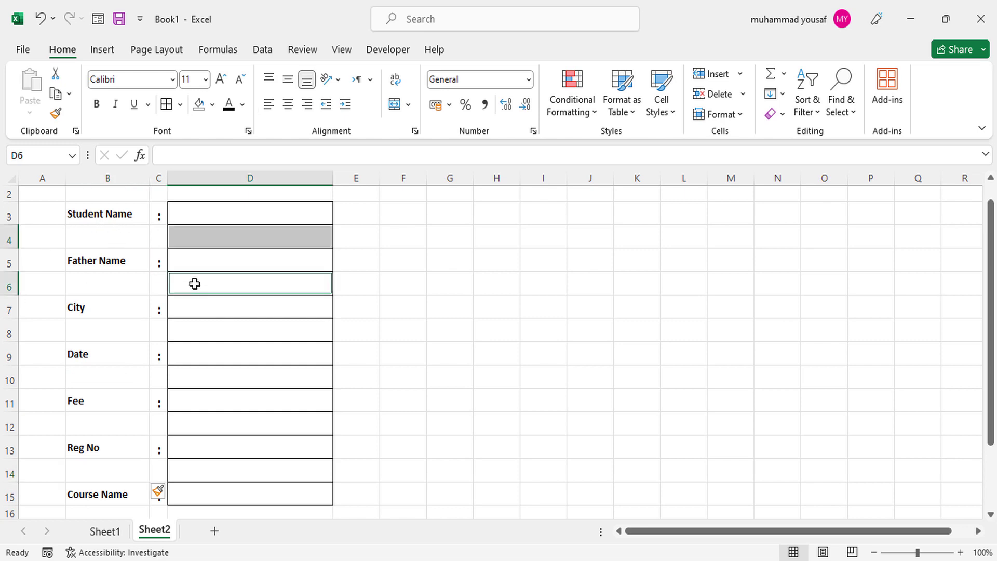
{"action": "left_click", "coordinate": [197, 332], "text": "ctrl"}
{"action": "left_click", "coordinate": [196, 379], "text": "ctrl"}
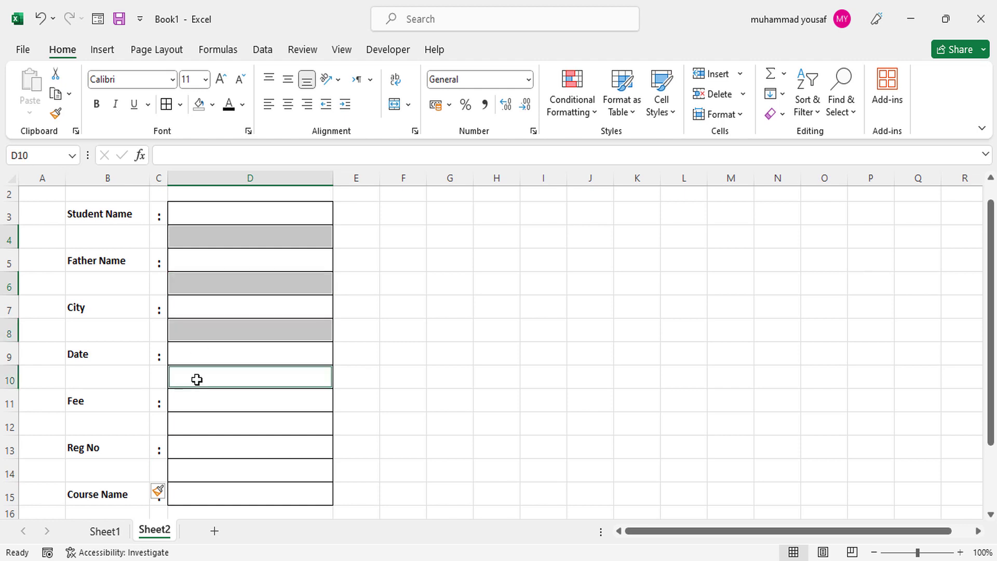
{"action": "left_click", "coordinate": [193, 424], "text": "ctrl"}
{"action": "left_click", "coordinate": [192, 472], "text": "ctrl"}
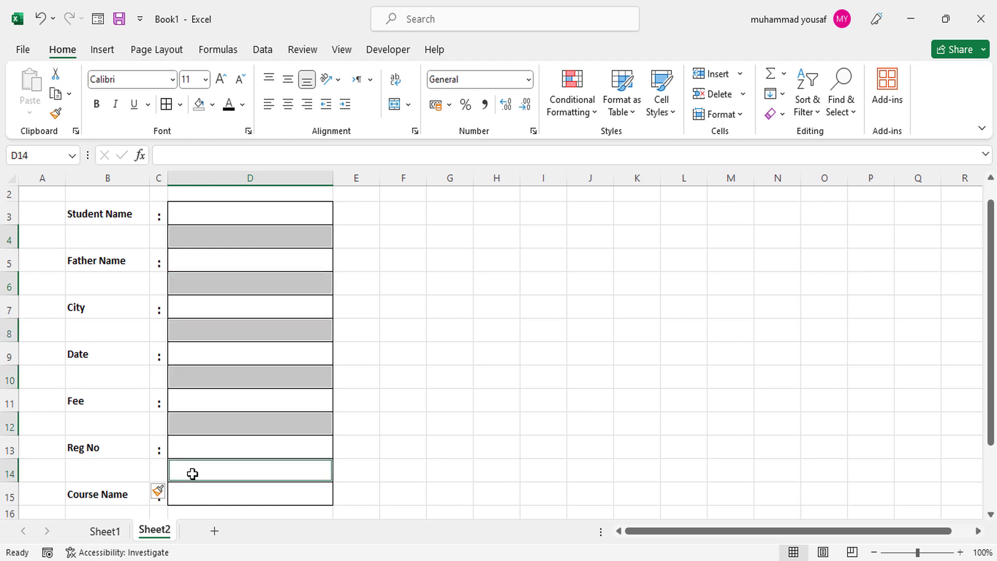
{"action": "left_click", "coordinate": [180, 105]}
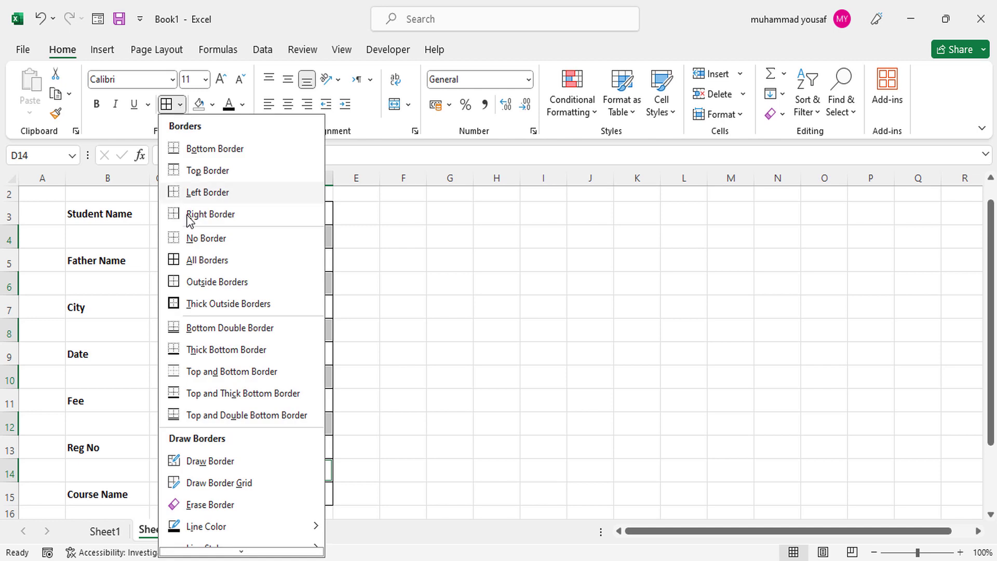
{"action": "left_click", "coordinate": [198, 238]}
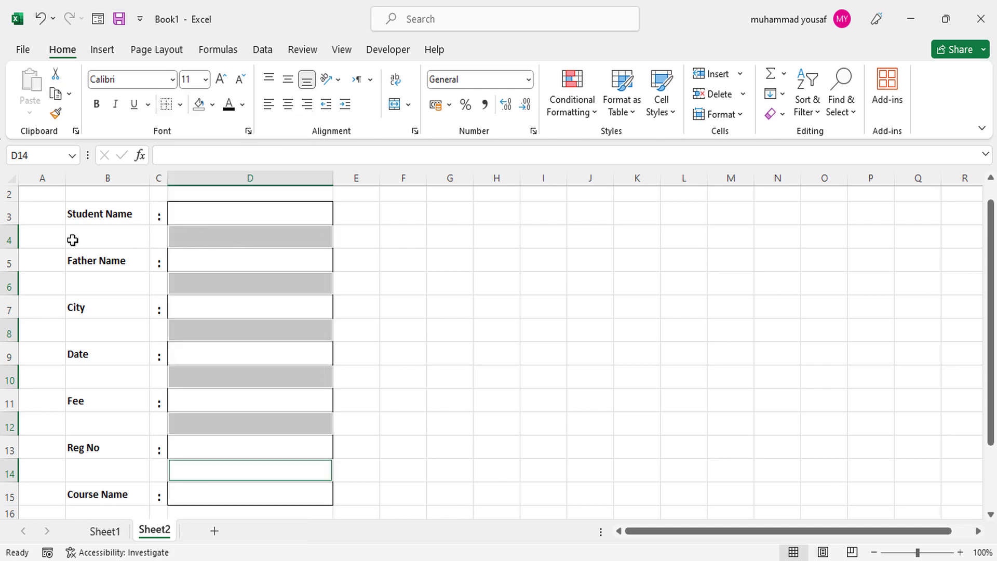
- Shrink spacer rows 4, 6, 8, 10, 12 and 14 to thin gaps
{"action": "left_click_drag", "start_coordinate": [15, 250], "coordinate": [15, 241]}
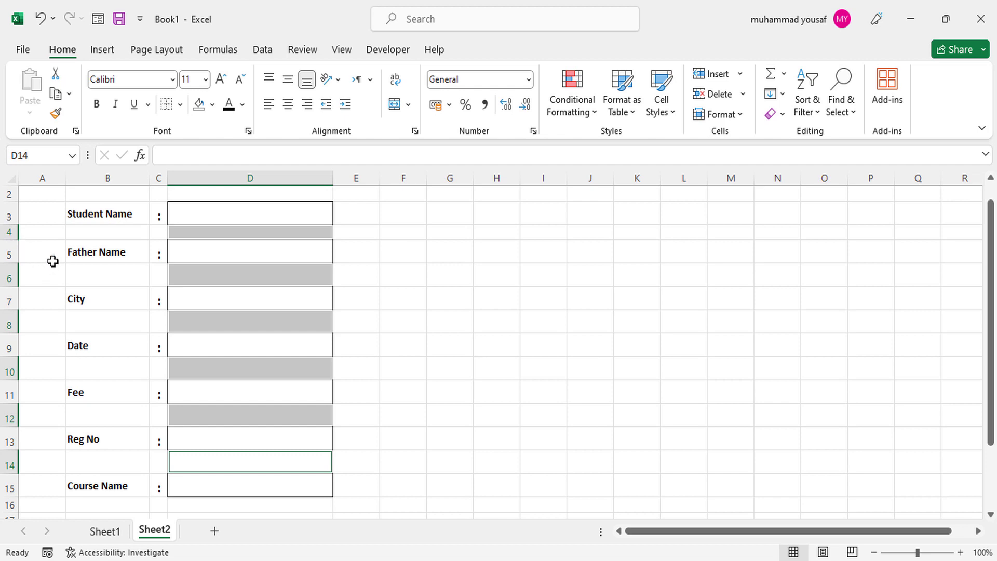
{"action": "key", "text": "ctrl+z"}
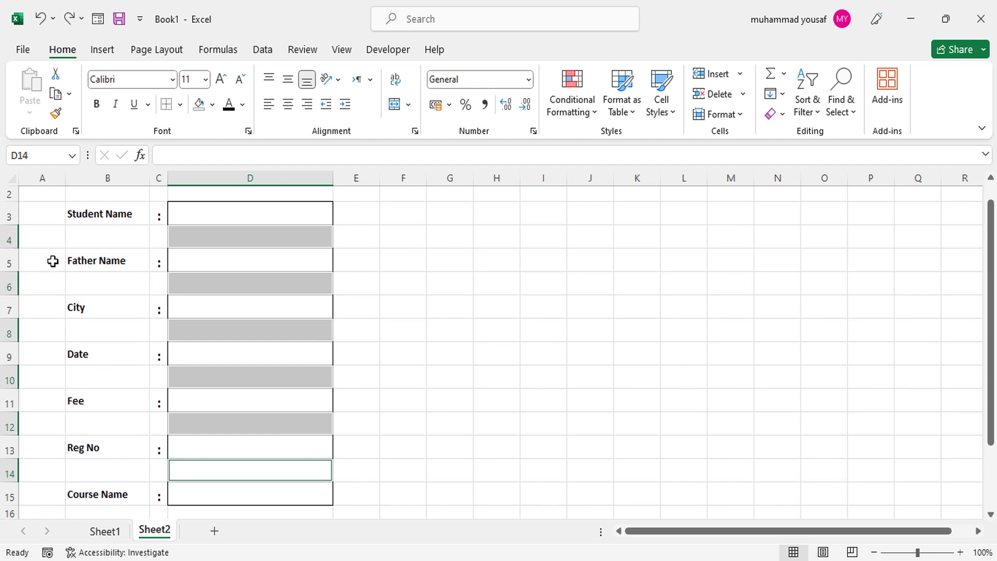
{"action": "left_click", "coordinate": [3, 242]}
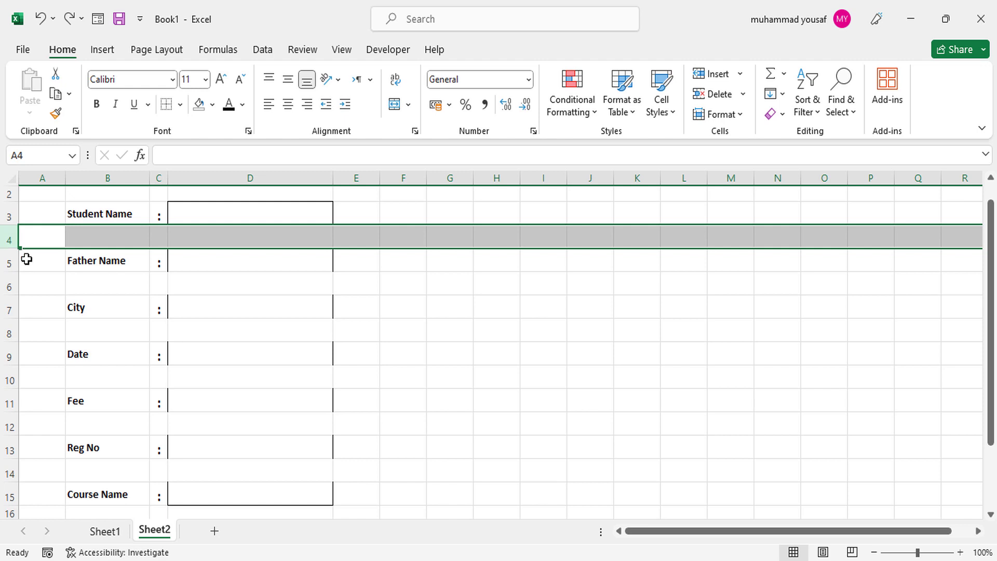
{"action": "left_click", "coordinate": [9, 286], "text": "ctrl"}
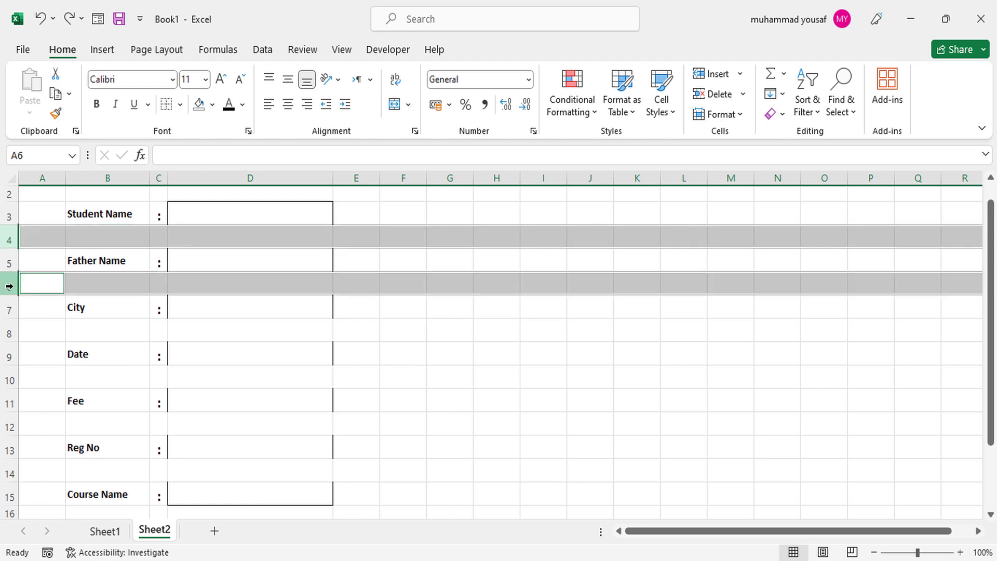
{"action": "left_click", "coordinate": [9, 331], "text": "ctrl"}
{"action": "left_click", "coordinate": [4, 379], "text": "ctrl"}
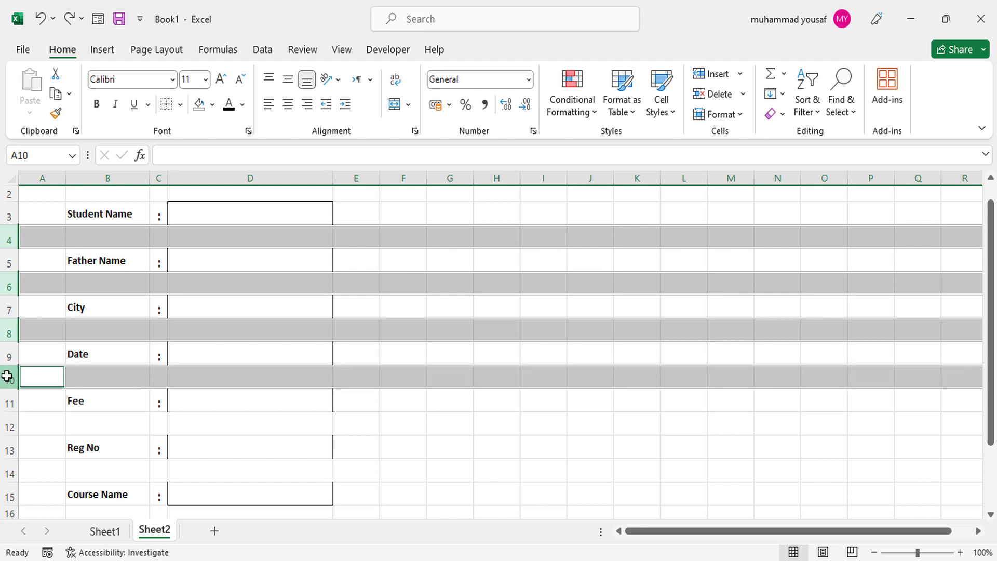
{"action": "left_click", "coordinate": [5, 423], "text": "ctrl"}
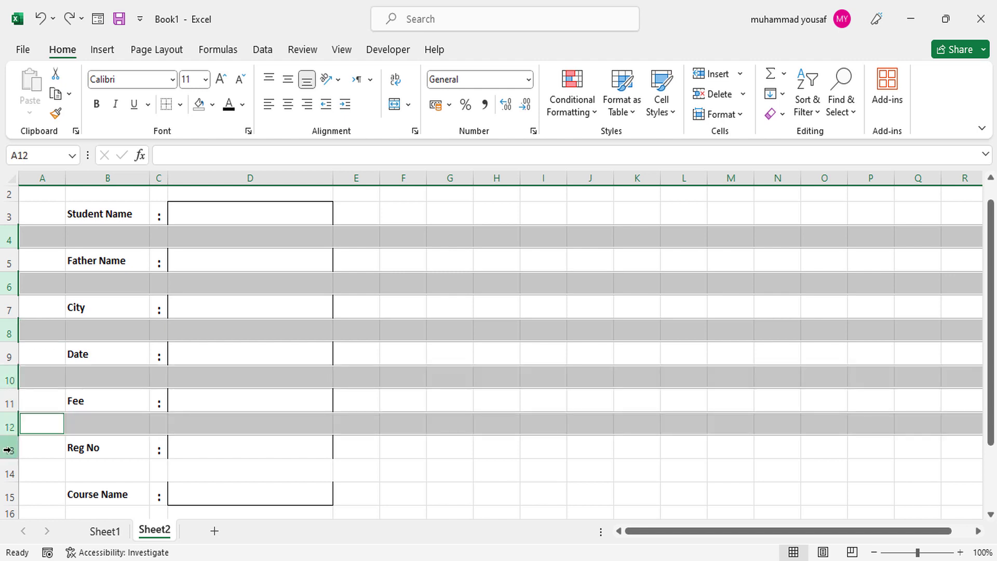
{"action": "left_click", "coordinate": [10, 473], "text": "ctrl"}
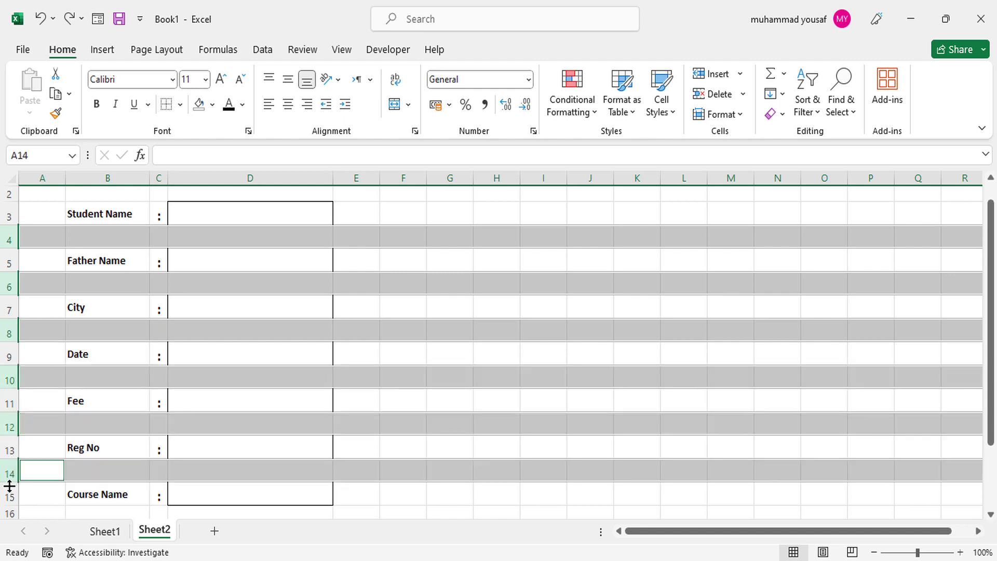
{"action": "left_click_drag", "start_coordinate": [8, 481], "coordinate": [9, 467]}
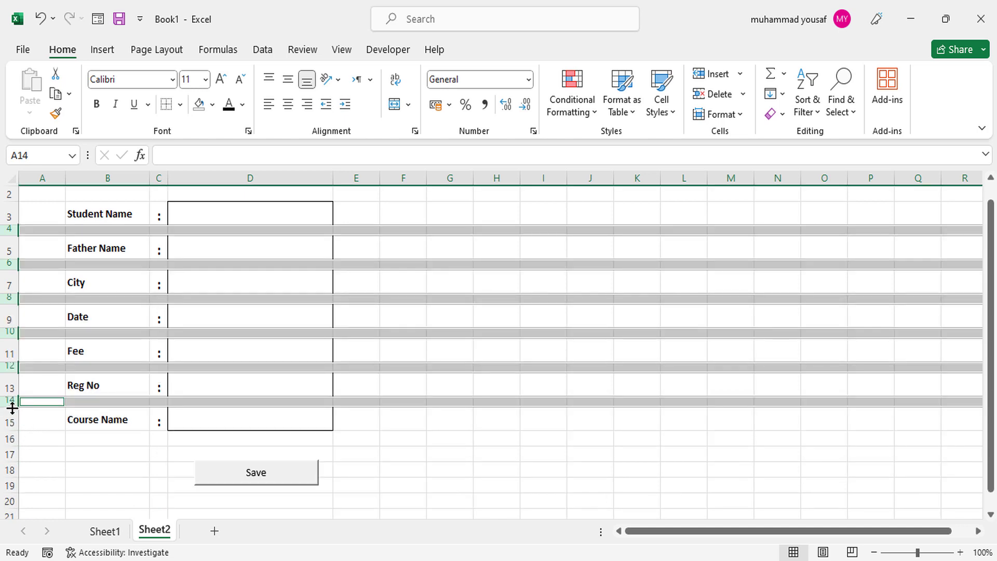
{"action": "left_click_drag", "start_coordinate": [13, 409], "coordinate": [11, 401]}
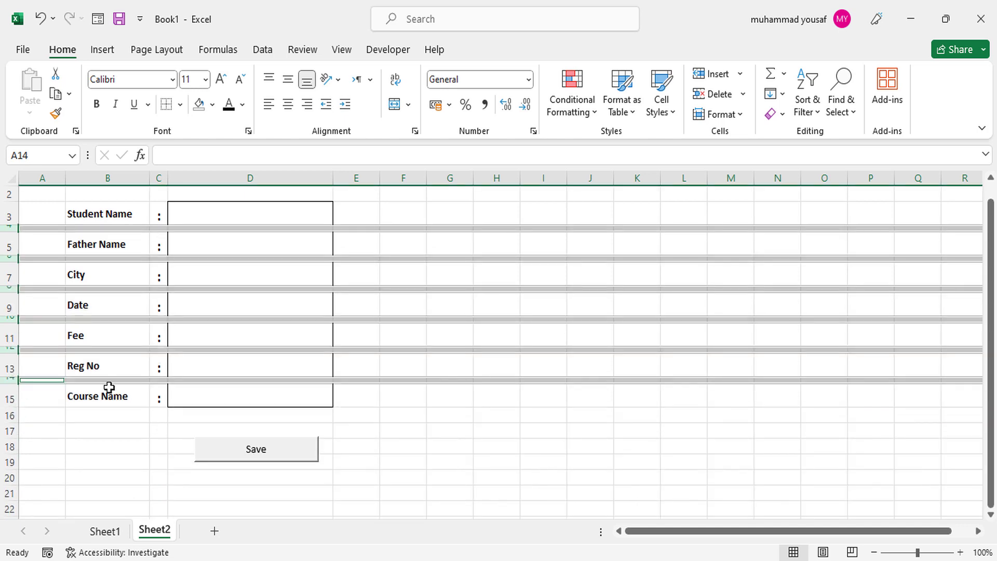
{"action": "left_click", "coordinate": [501, 333]}
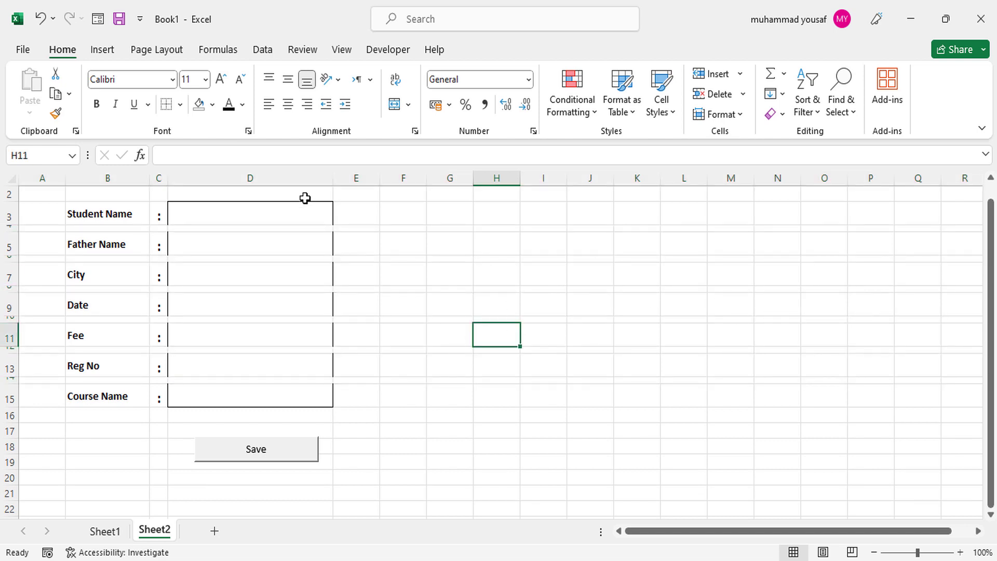
- Select the seven entry cells D3, D5, D7, D9, D11, D13 and D15 together
{"action": "left_click", "coordinate": [282, 218]}
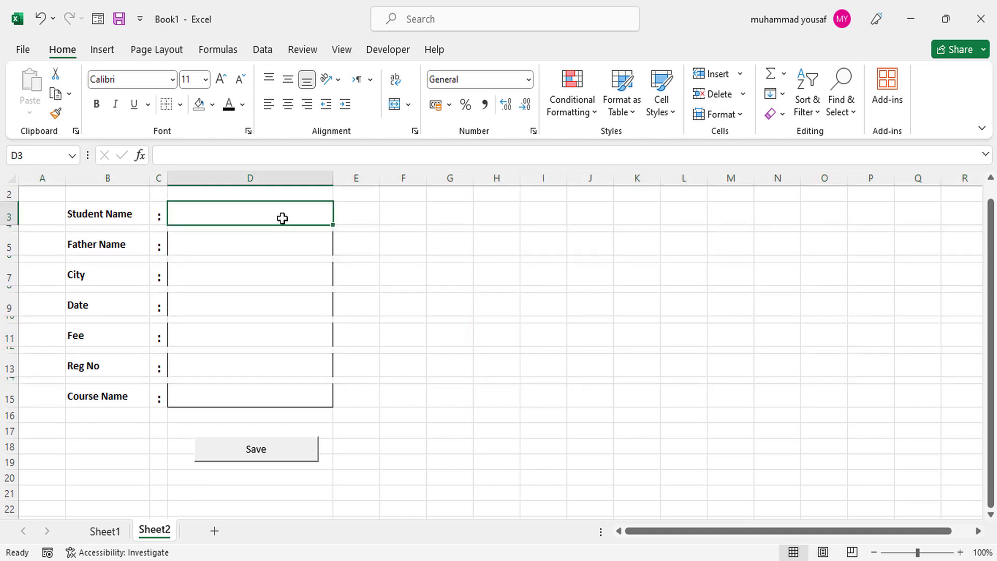
{"action": "left_click", "coordinate": [180, 106]}
{"action": "left_click", "coordinate": [182, 107]}
{"action": "left_click", "coordinate": [254, 245]}
{"action": "left_click", "coordinate": [246, 278]}
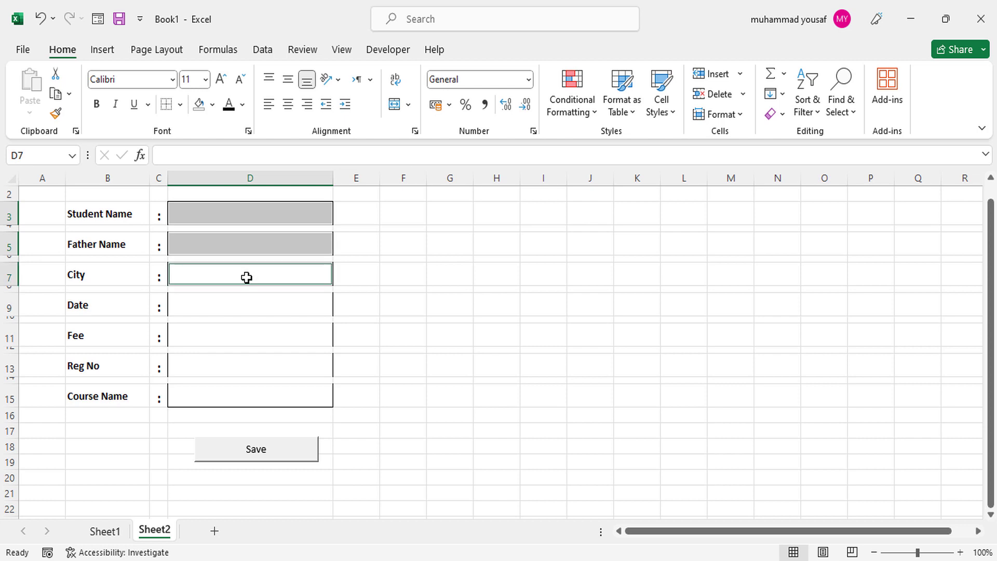
{"action": "left_click", "coordinate": [235, 309]}
{"action": "left_click", "coordinate": [229, 337]}
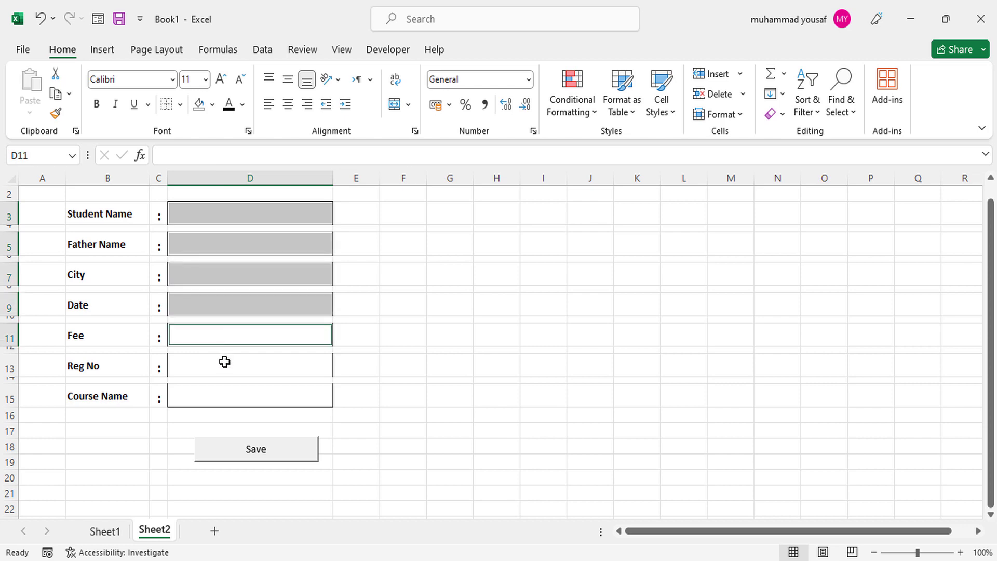
{"action": "left_click", "coordinate": [223, 362]}
{"action": "left_click", "coordinate": [221, 397]}
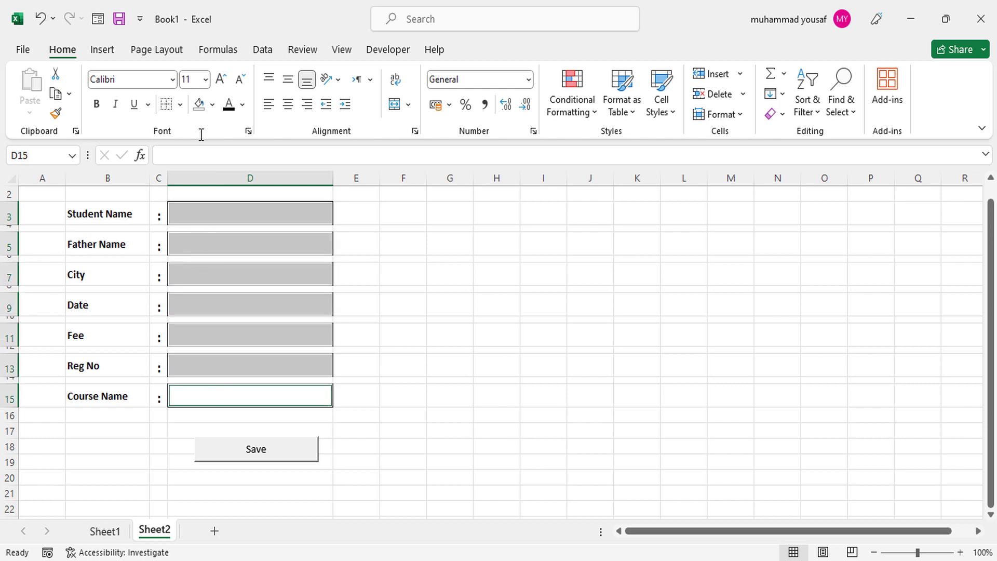
- Apply All Borders to the selected entry cells
{"action": "left_click", "coordinate": [179, 104]}
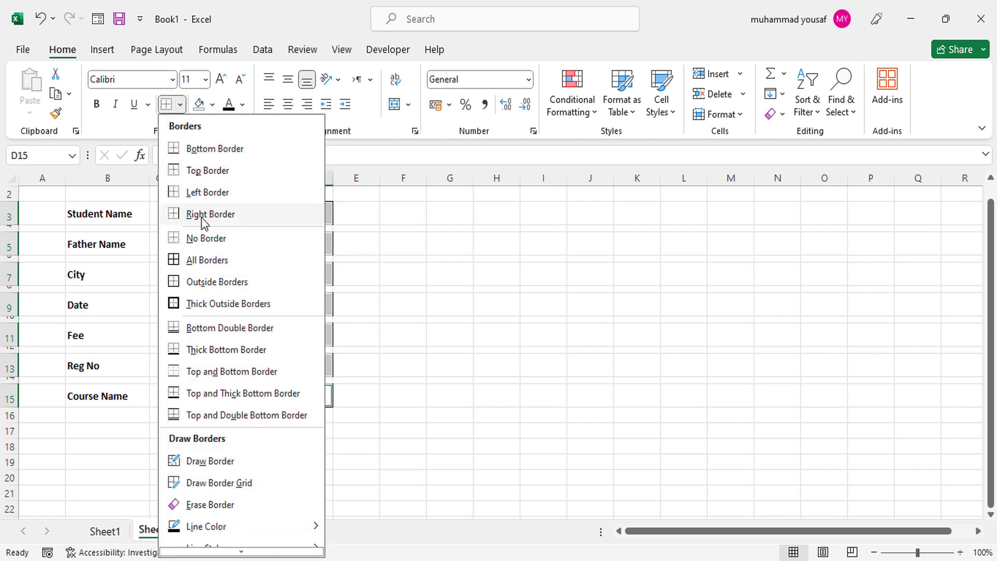
{"action": "left_click", "coordinate": [200, 260]}
{"action": "left_click", "coordinate": [247, 274]}
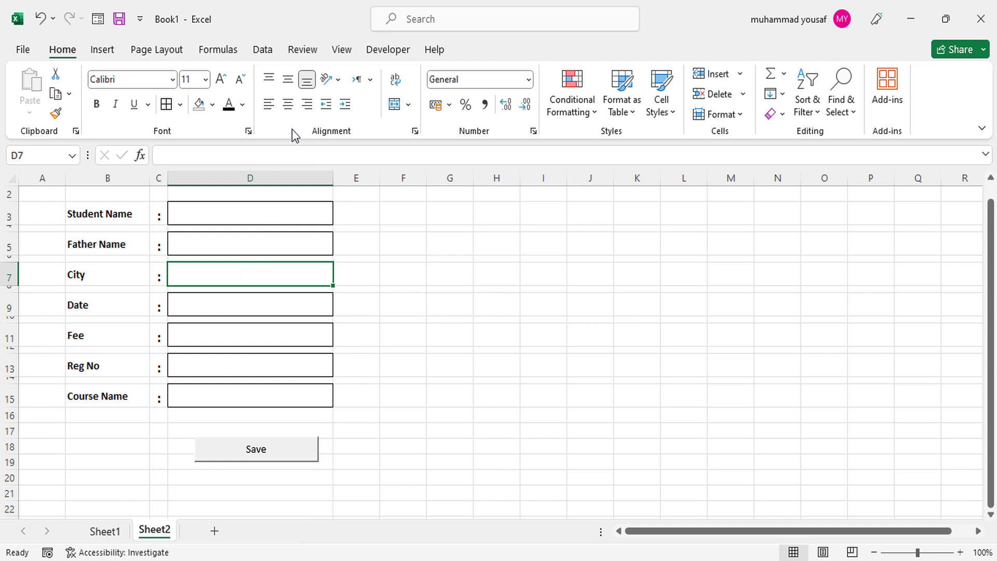
- Turn off Sheet2 gridlines, glance at the Sheet1 table, and return to the form
{"action": "left_click", "coordinate": [341, 49]}
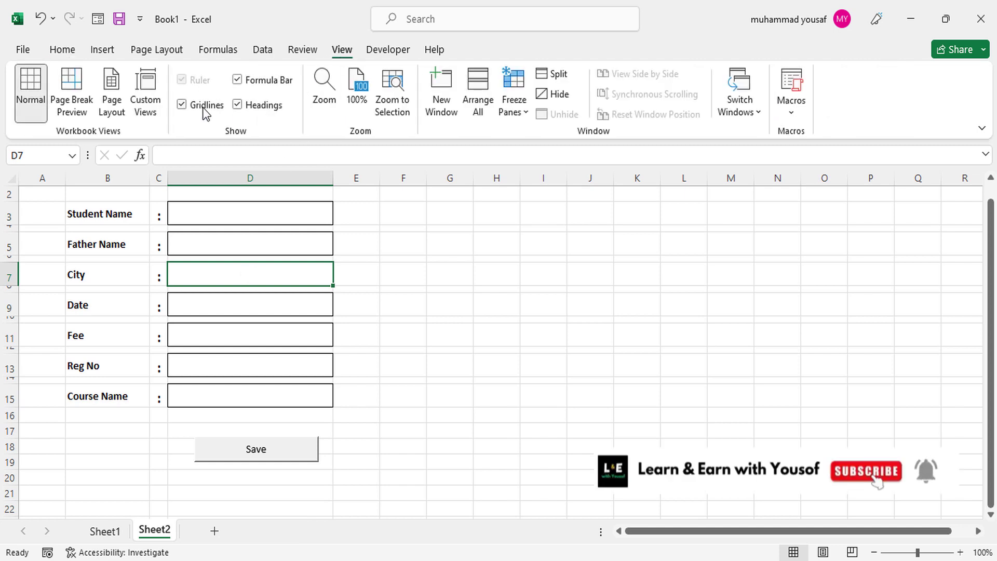
{"action": "left_click", "coordinate": [182, 105]}
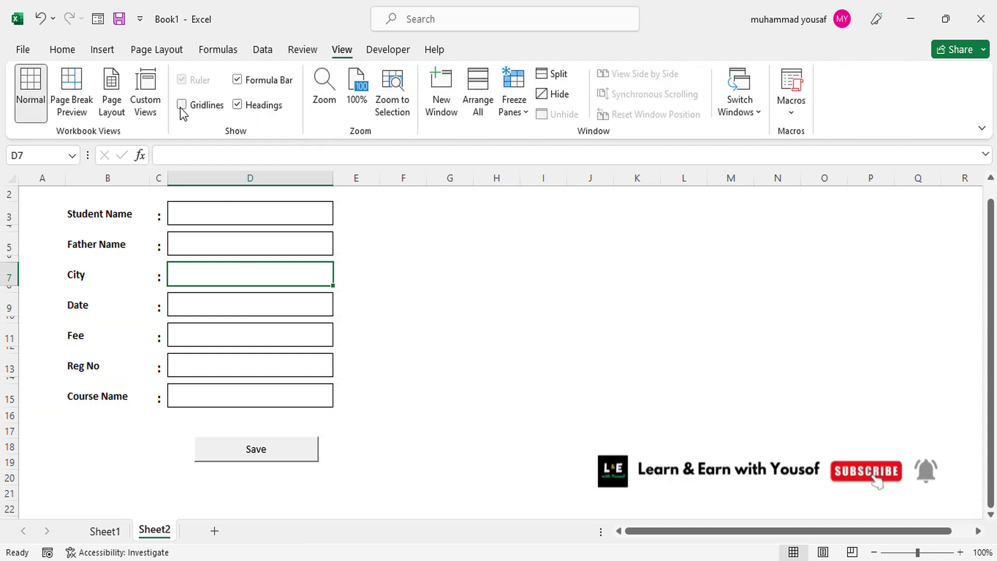
{"action": "left_click_drag", "start_coordinate": [990, 282], "coordinate": [990, 266]}
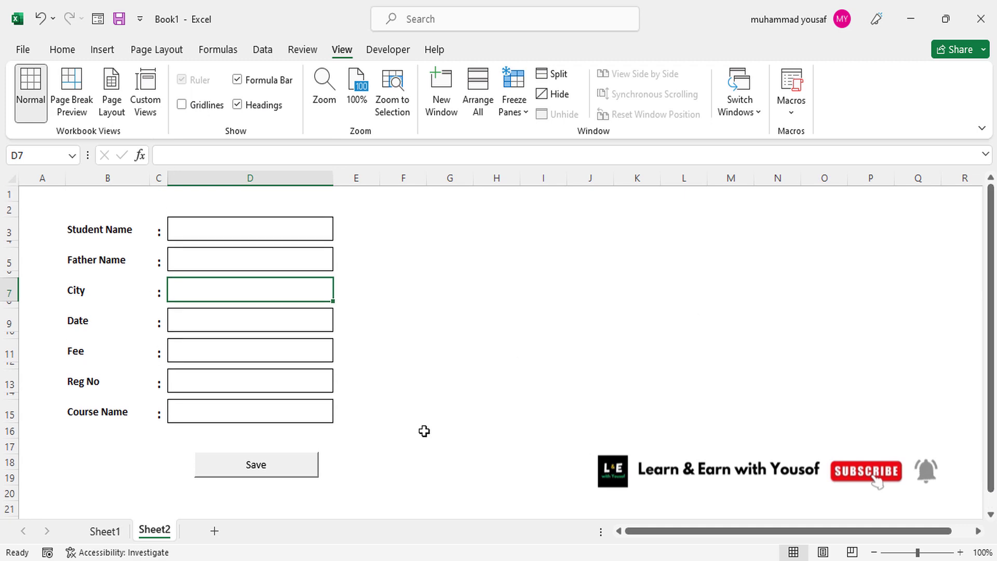
{"action": "left_click", "coordinate": [397, 436]}
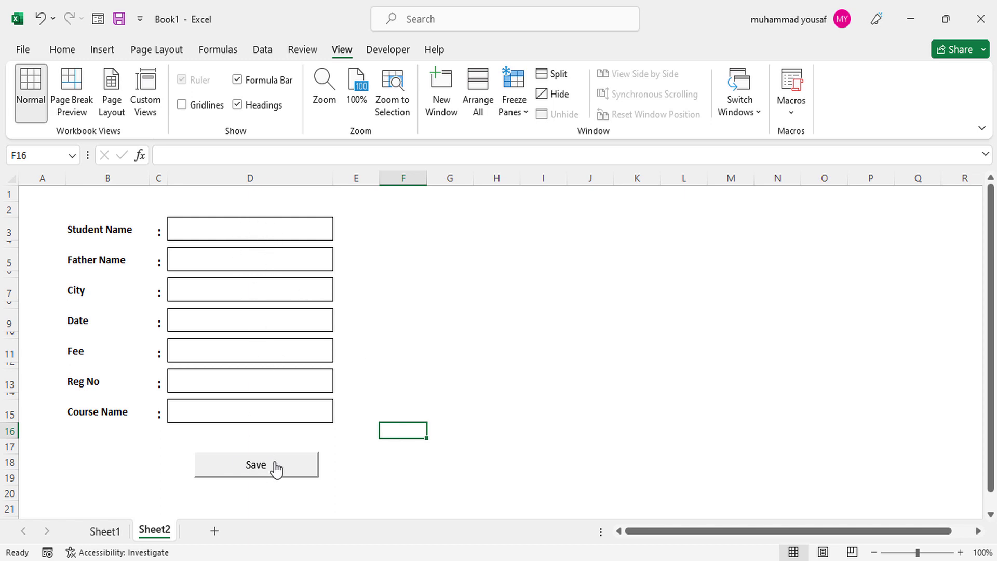
{"action": "left_click", "coordinate": [106, 532]}
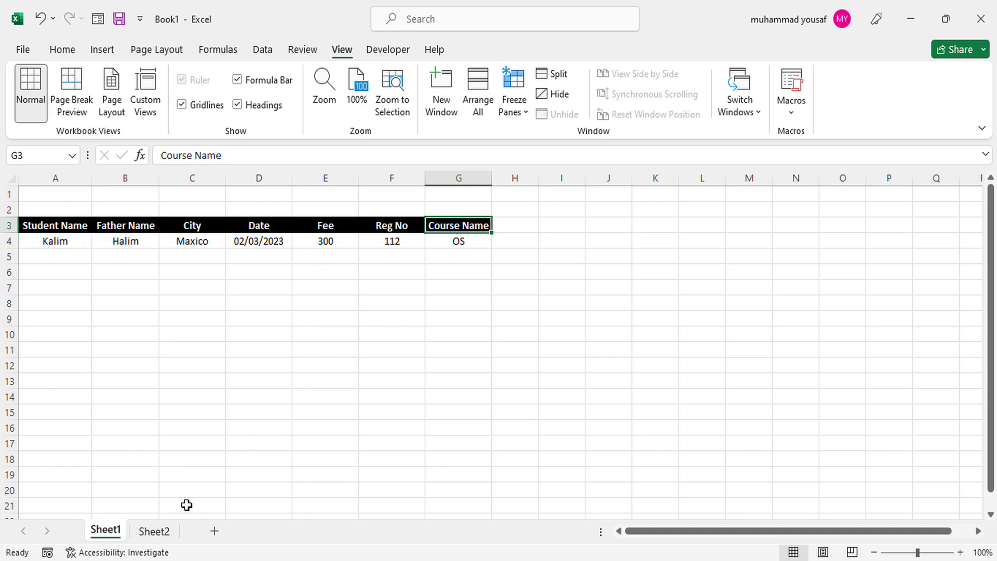
{"action": "left_click", "coordinate": [155, 533]}
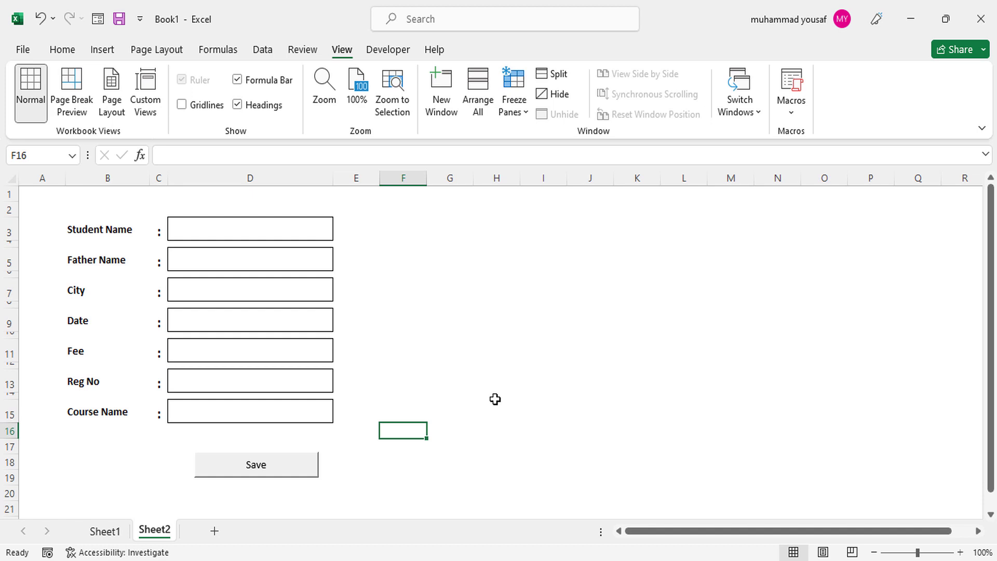
- Widen column C slightly and enter the student name, father name and city Loralai
{"action": "left_click", "coordinate": [274, 228]}
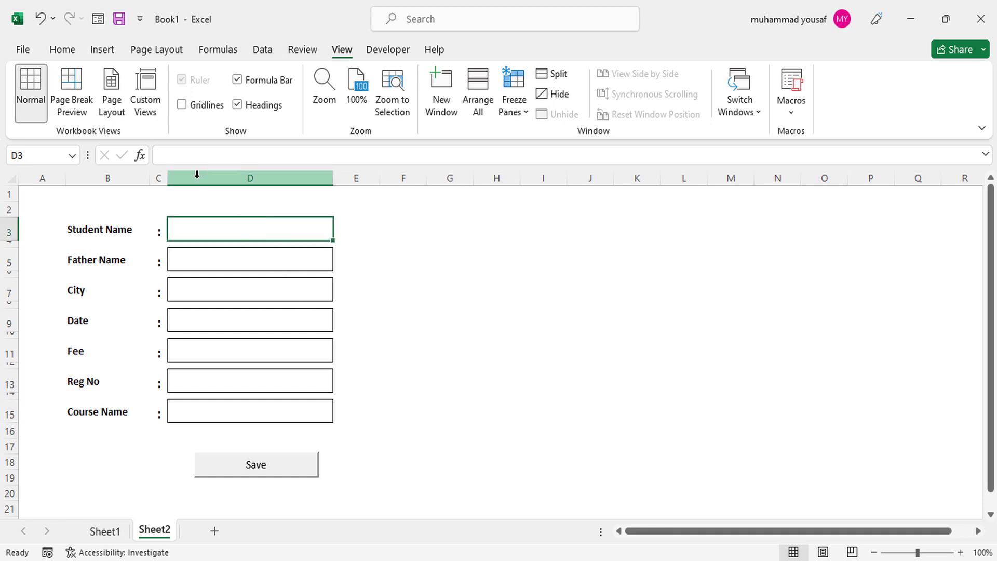
{"action": "left_click_drag", "start_coordinate": [167, 178], "coordinate": [176, 178]}
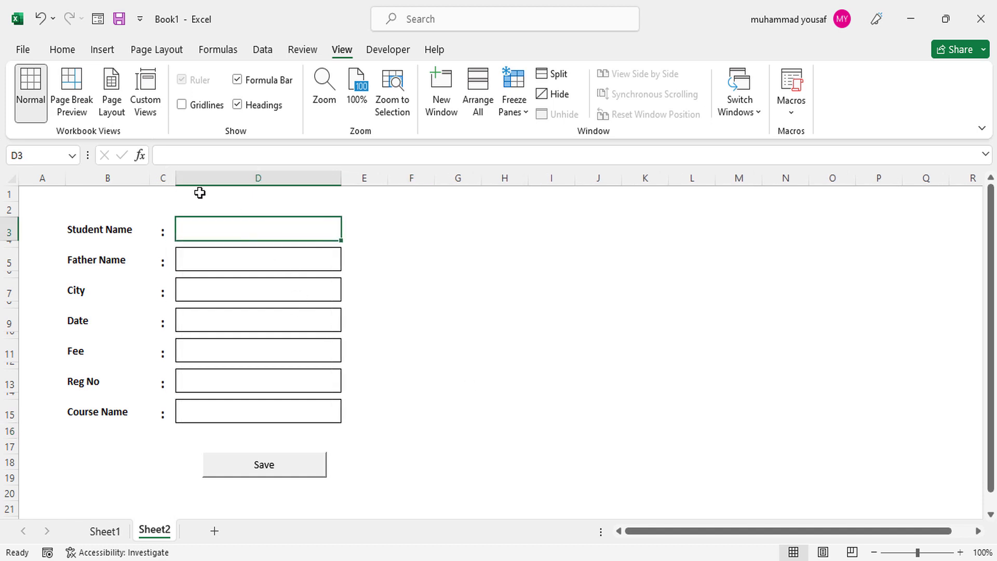
{"action": "type", "text": "Yousaf"}
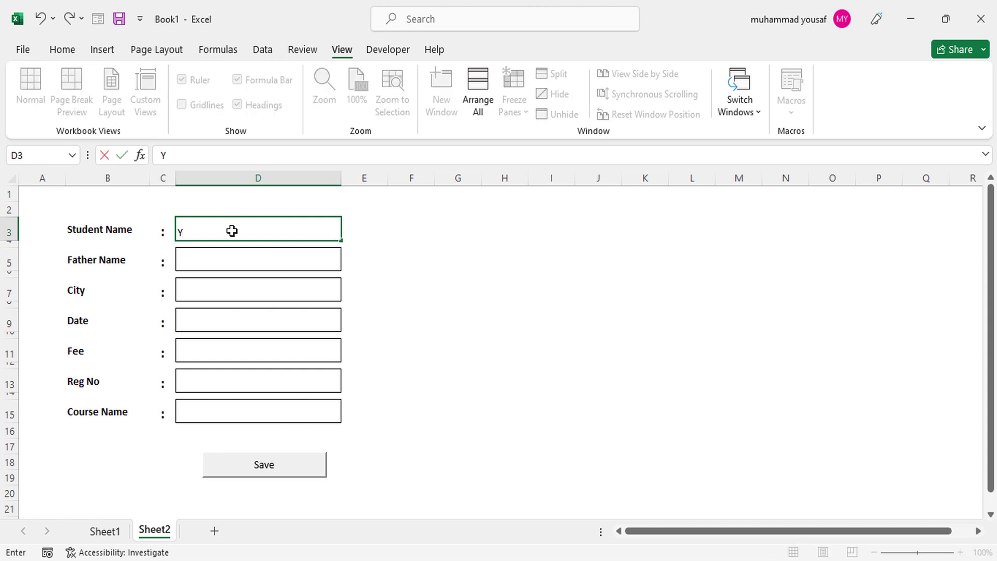
{"action": "left_click", "coordinate": [229, 261]}
{"action": "type", "text": "Omar"}
{"action": "left_click", "coordinate": [226, 292]}
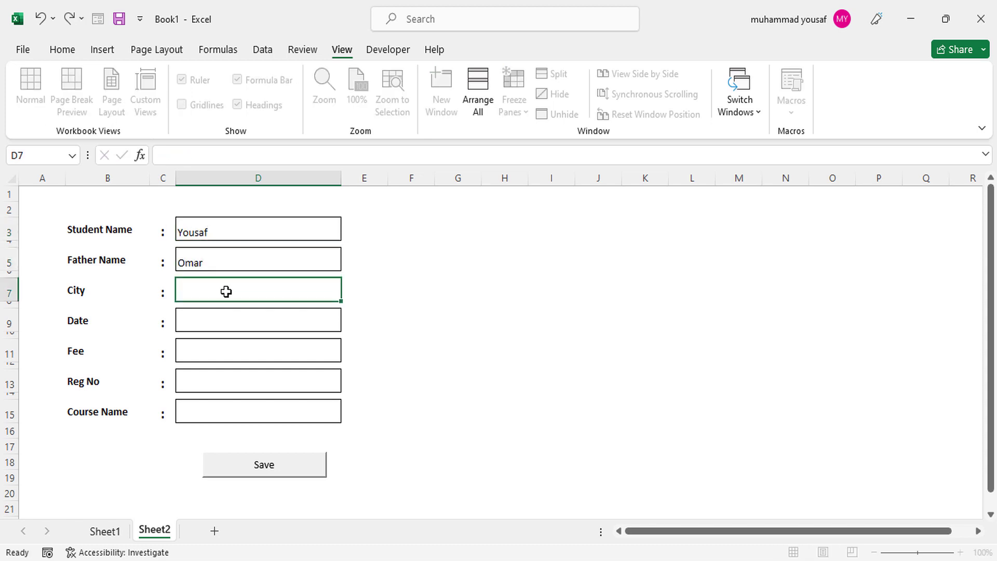
{"action": "type", "text": "Loralai"}
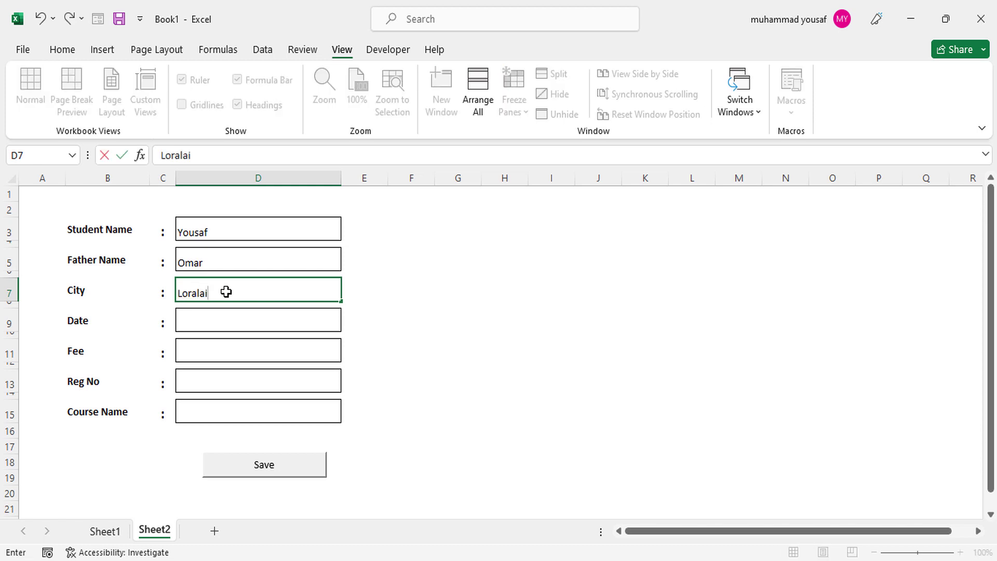
{"action": "key", "text": "Return"}
- Enter date 2-3-23, fee 200, Reg No 111 and course MOS in the form
{"action": "left_click", "coordinate": [227, 314]}
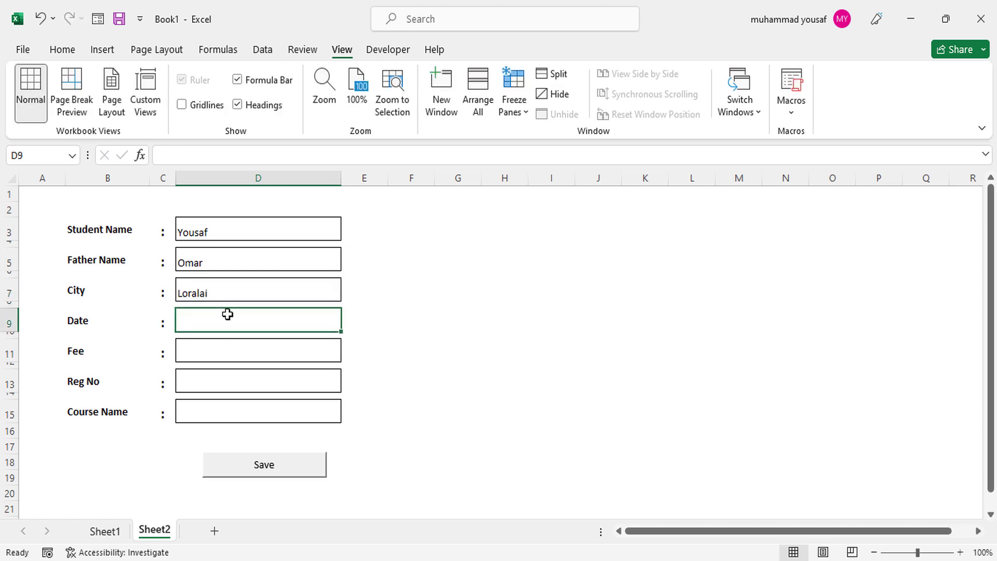
{"action": "type", "text": "2"}
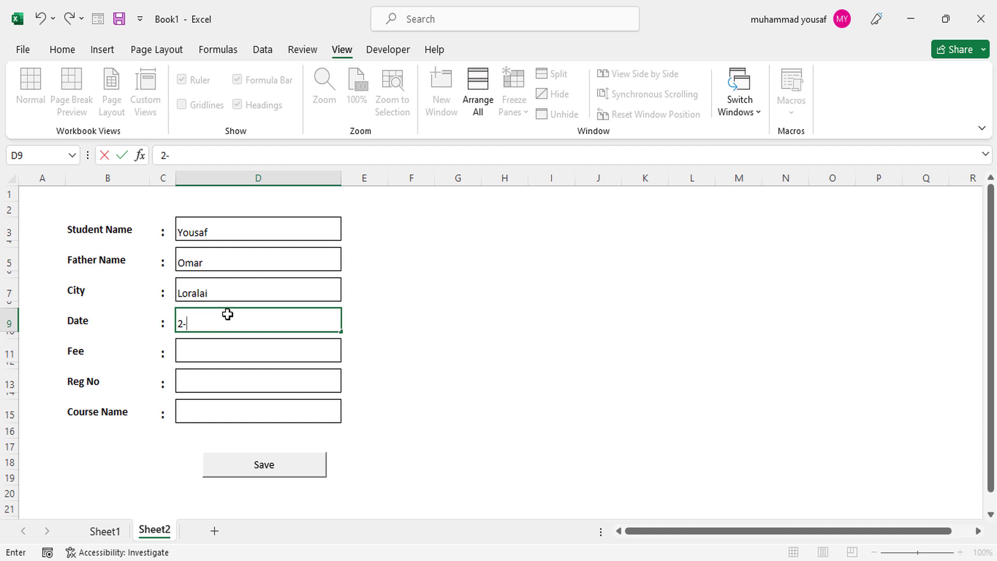
{"action": "type", "text": "-3-23"}
{"action": "left_click", "coordinate": [221, 349]}
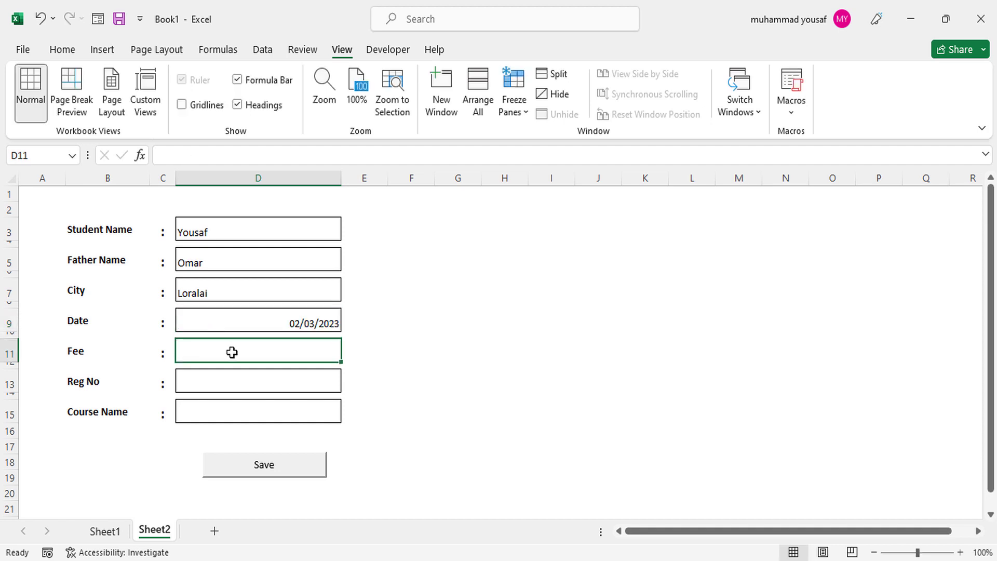
{"action": "type", "text": "0"}
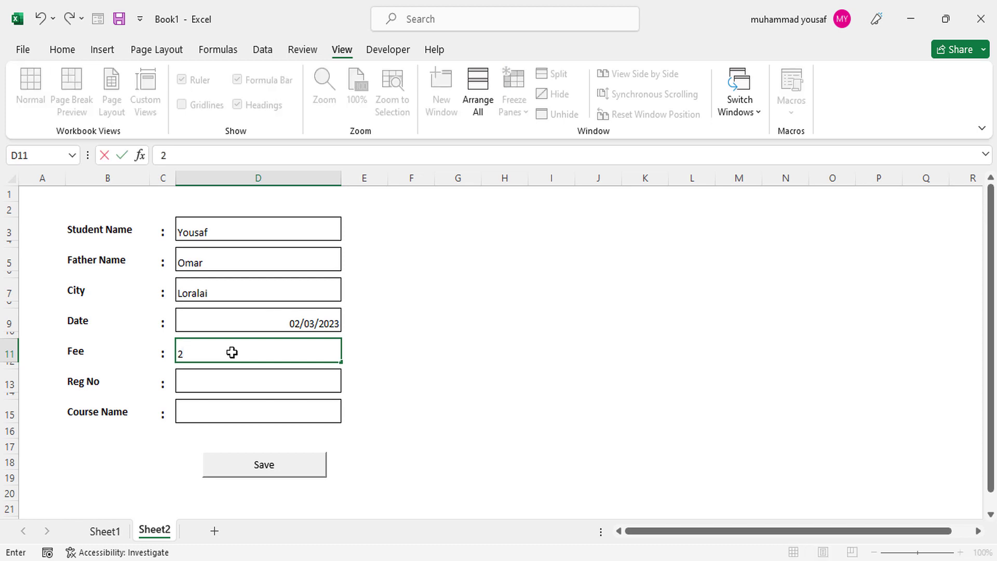
{"action": "type", "text": "00"}
{"action": "left_click", "coordinate": [228, 390]}
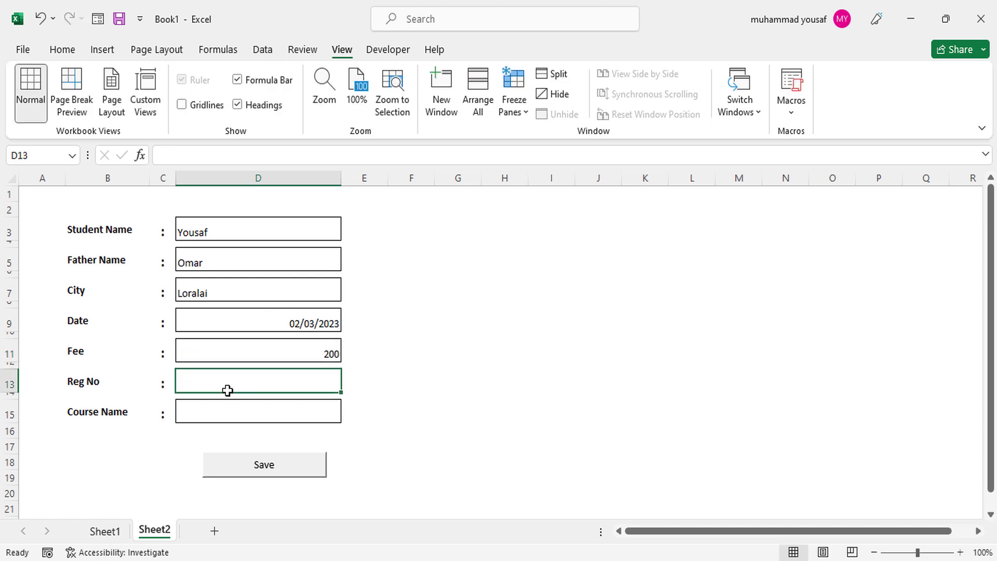
{"action": "type", "text": "111"}
{"action": "left_click", "coordinate": [220, 408]}
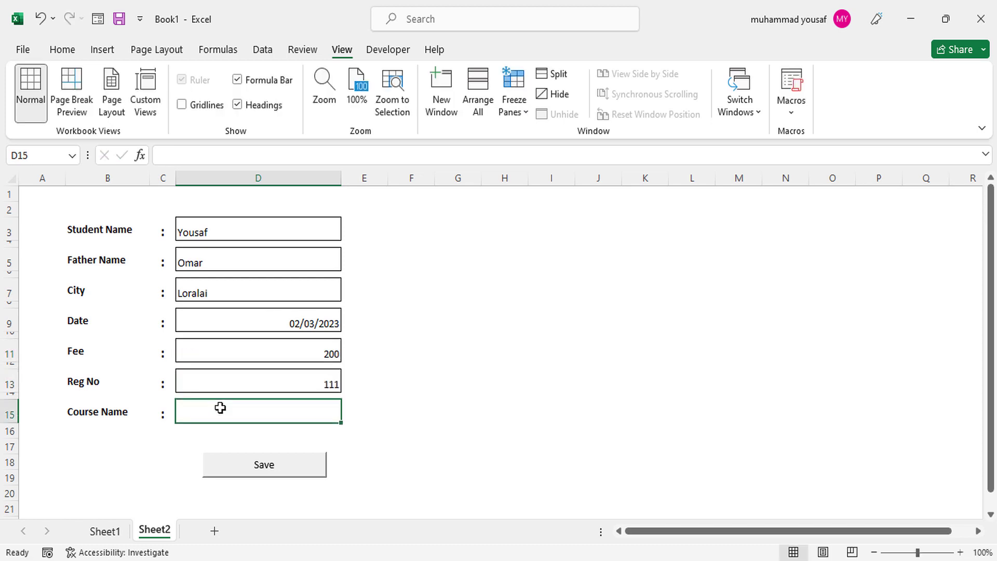
{"action": "type", "text": "MOS"}
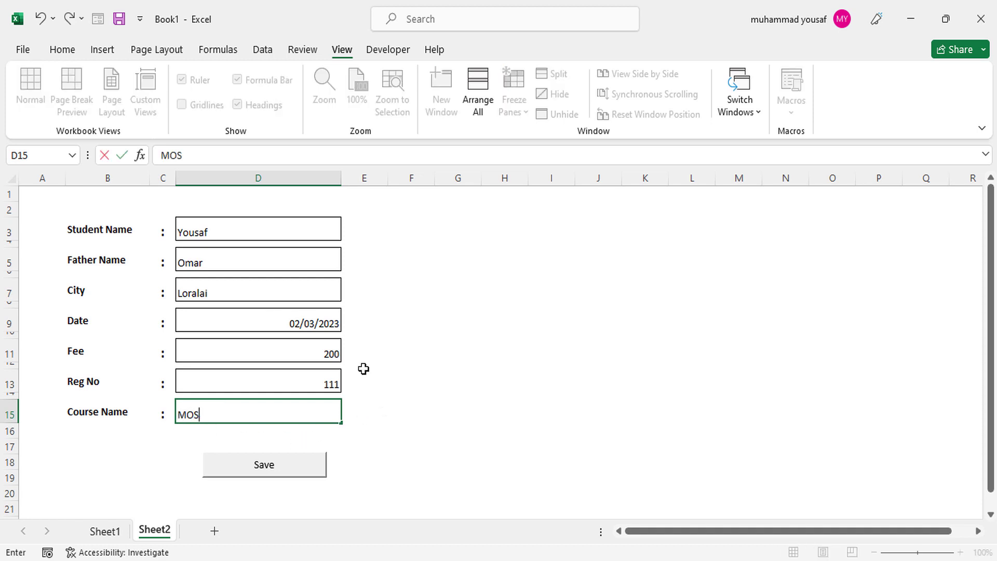
{"action": "left_click", "coordinate": [370, 388]}
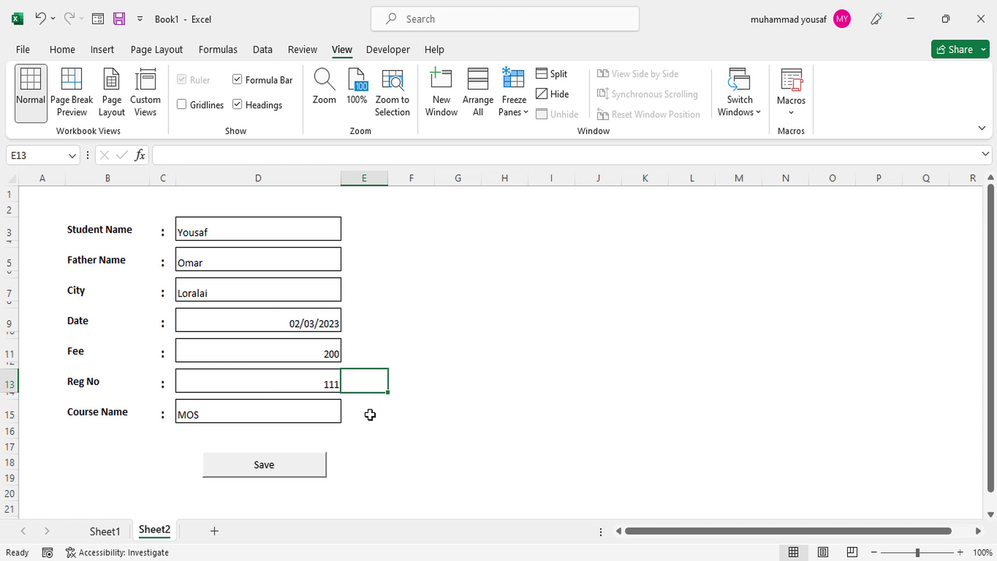
{"action": "left_click", "coordinate": [387, 49]}
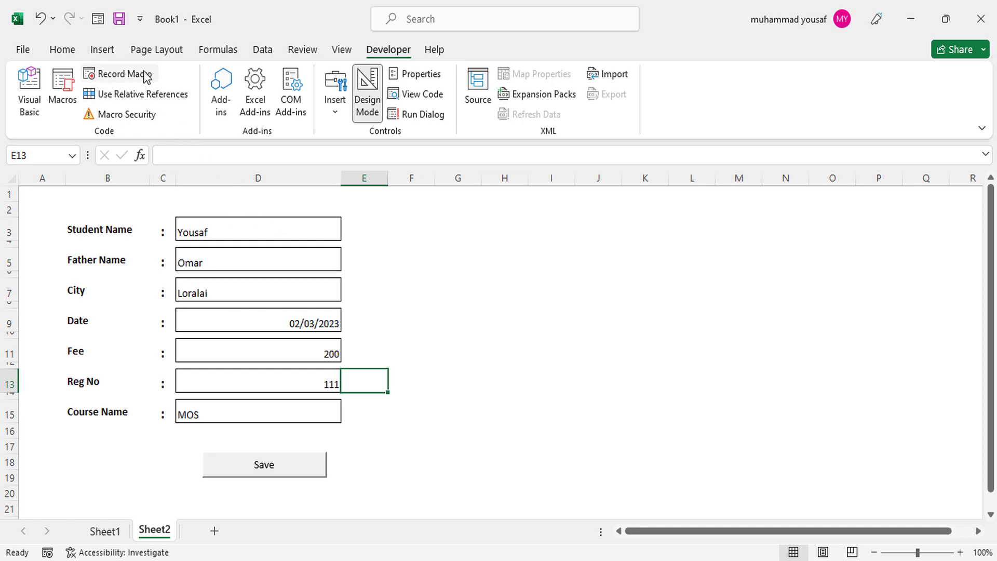
- Start recording a macro named saveData stored in This Workbook
{"action": "left_click", "coordinate": [130, 80]}
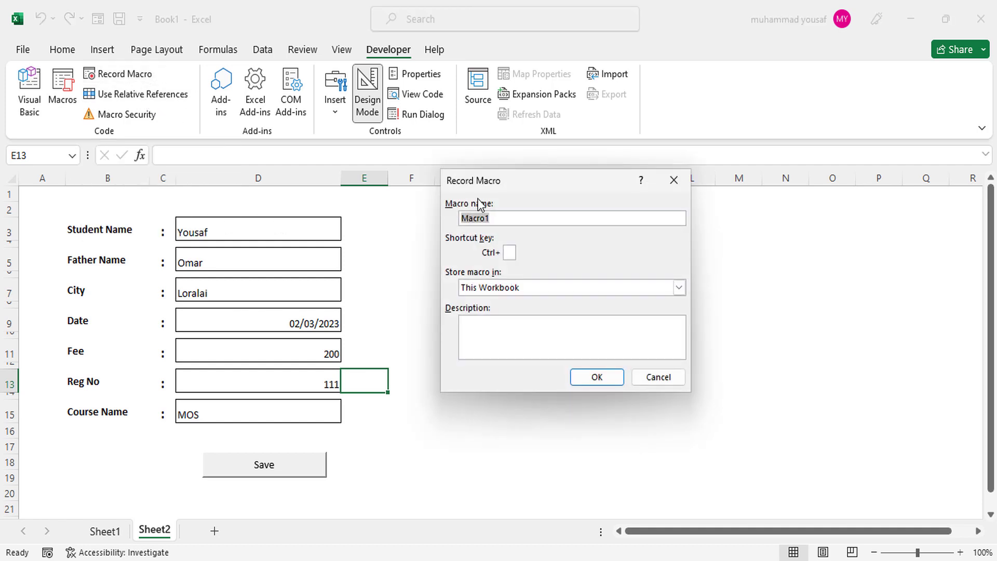
{"action": "type", "text": "saveData"}
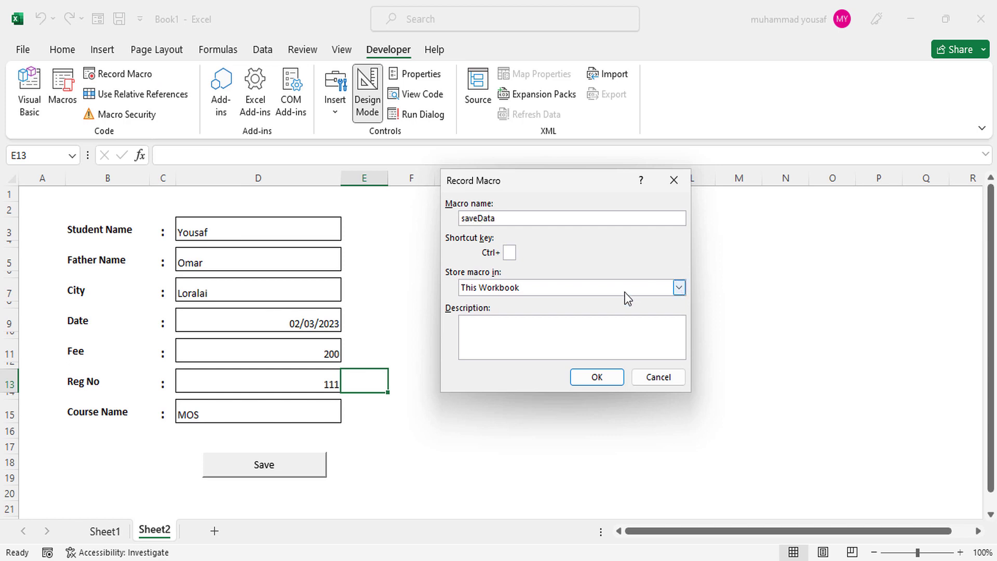
{"action": "left_click", "coordinate": [597, 377]}
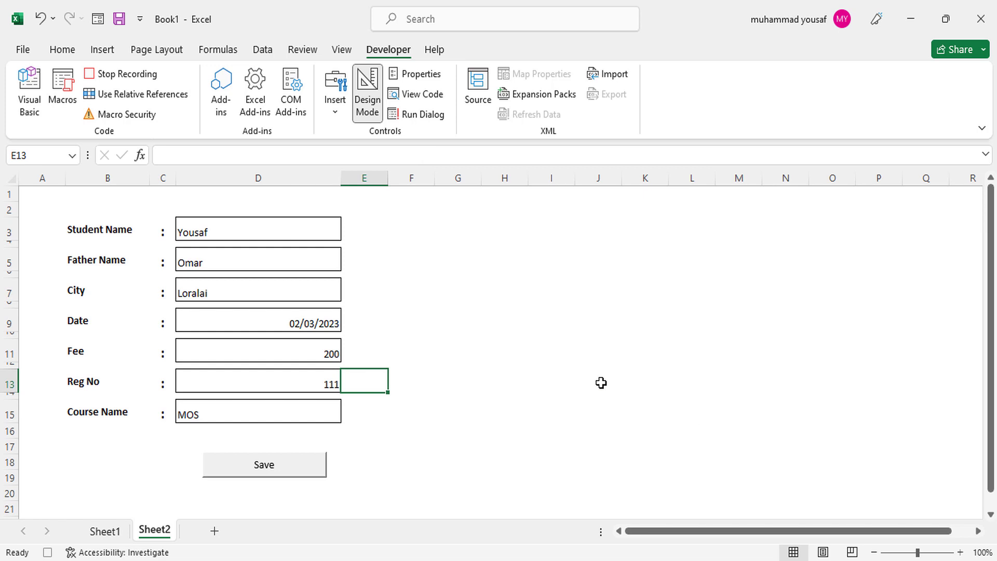
- Copy the student name from D3 into Sheet1 A5, using relative references for moves
{"action": "left_click", "coordinate": [307, 234]}
{"action": "key", "text": "ctrl+c"}
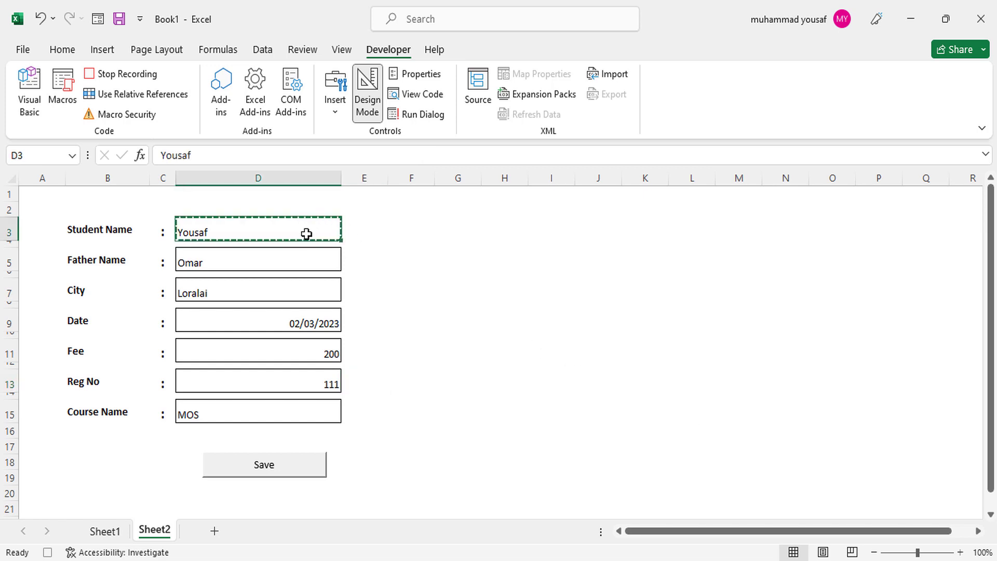
{"action": "left_click", "coordinate": [105, 532]}
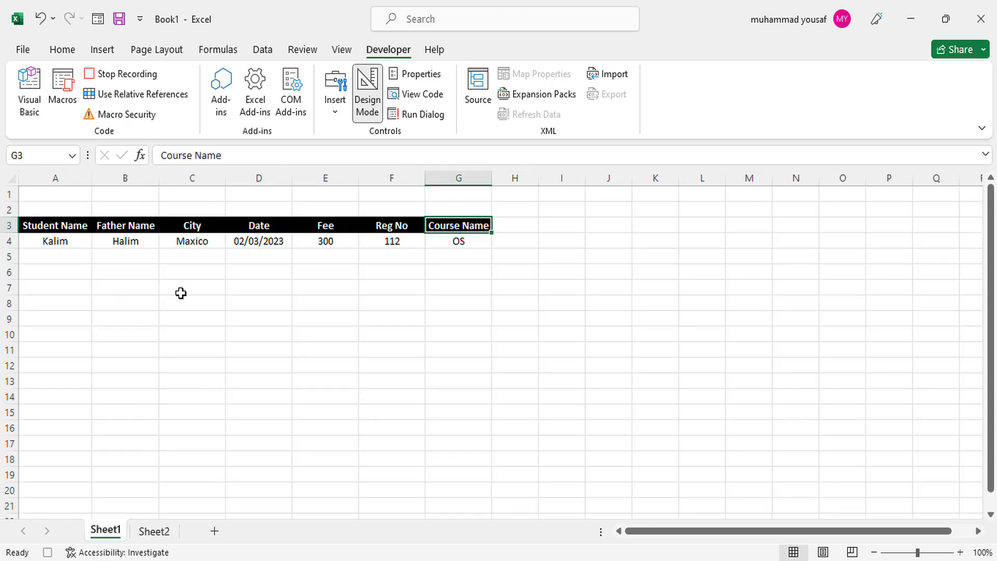
{"action": "left_click", "coordinate": [69, 226]}
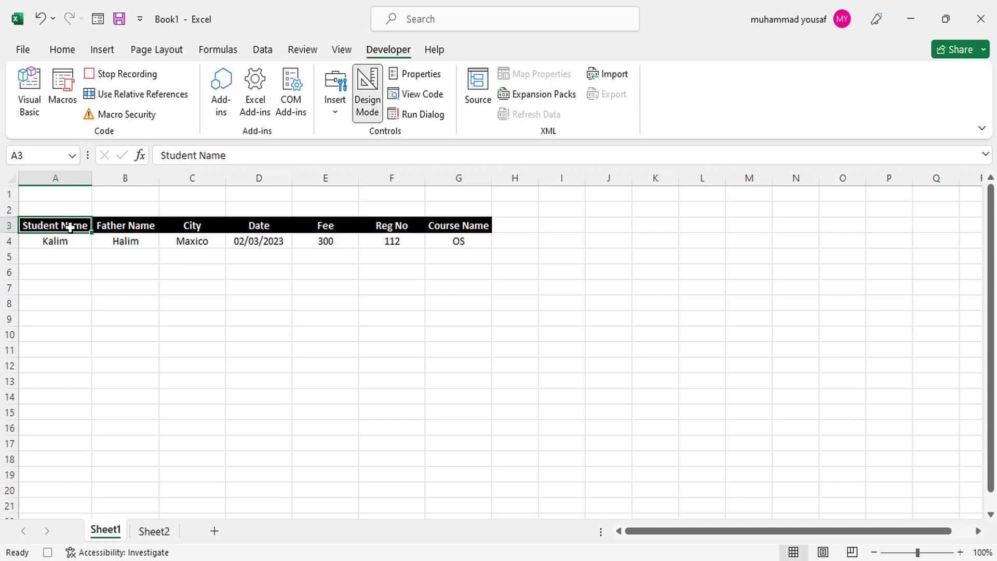
{"action": "key", "text": "Down"}
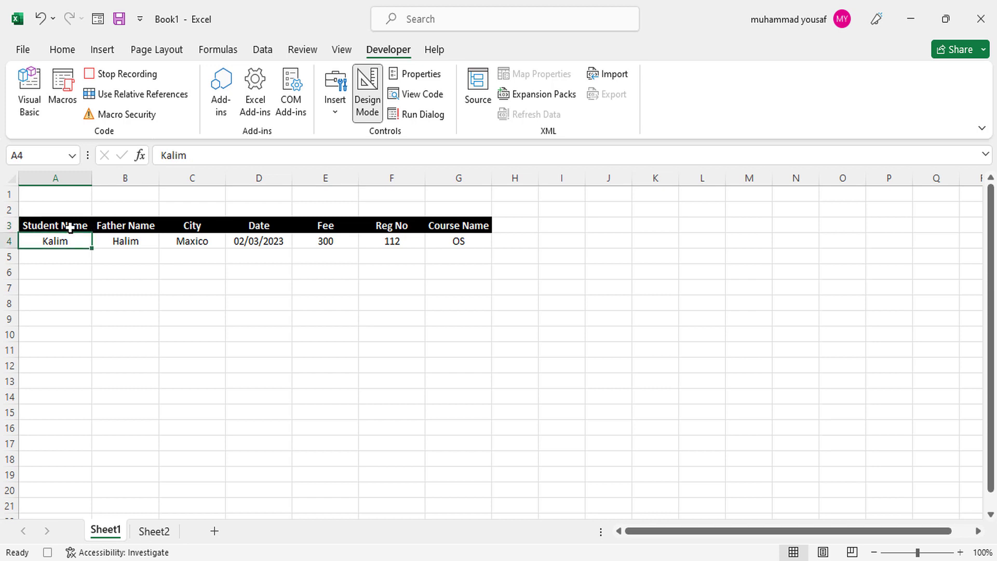
{"action": "left_click", "coordinate": [152, 96]}
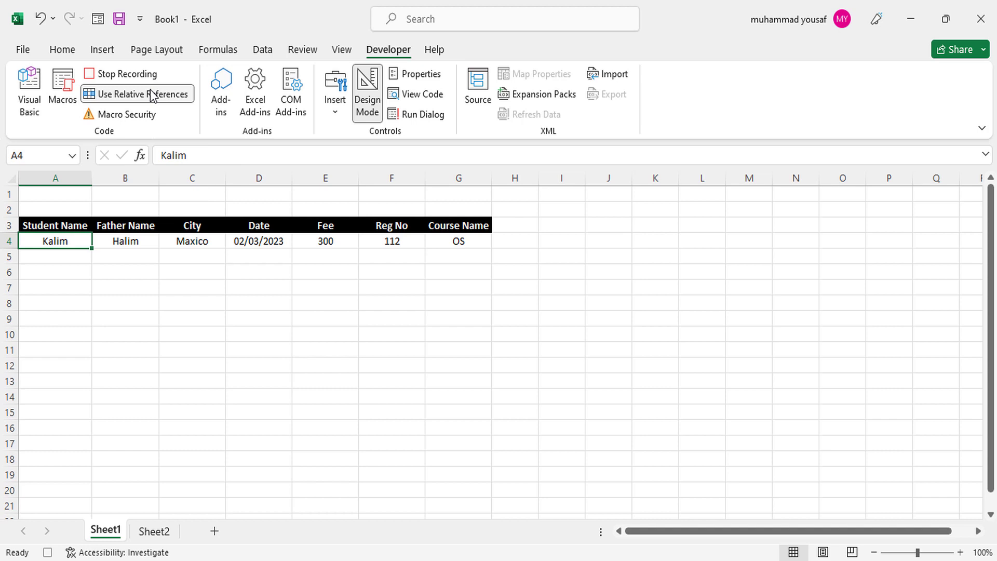
{"action": "key", "text": "Down"}
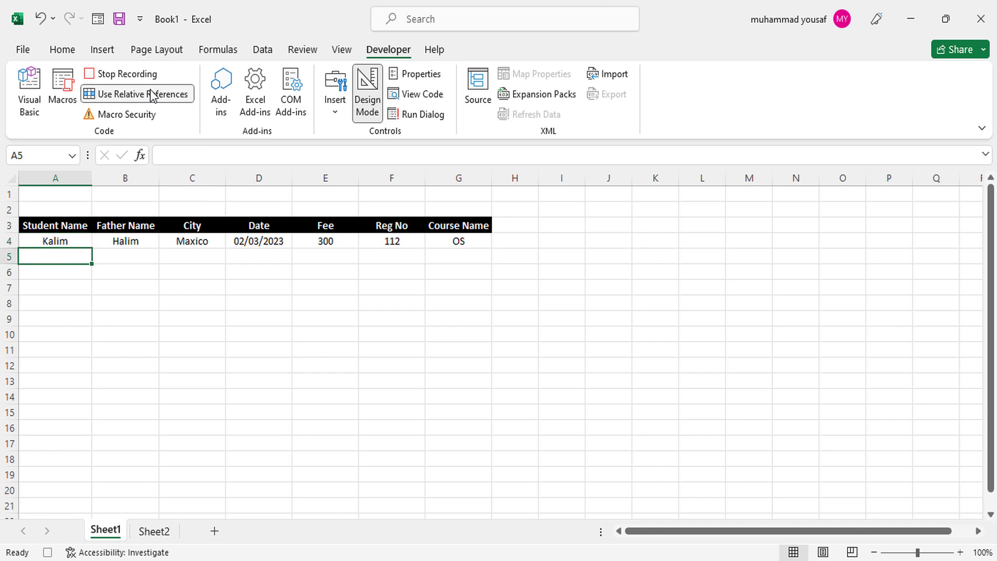
{"action": "key", "text": "ctrl+v"}
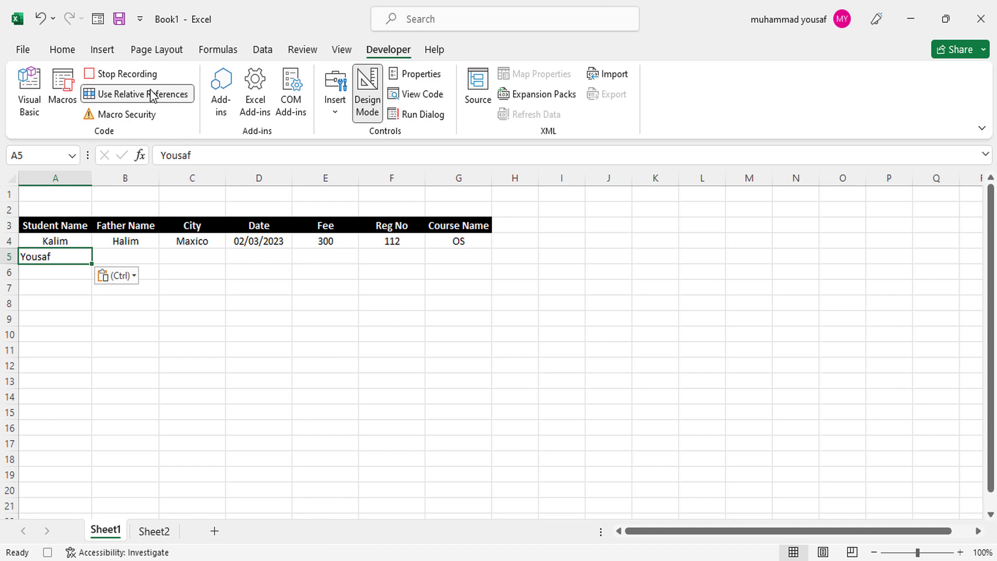
{"action": "left_click", "coordinate": [152, 95]}
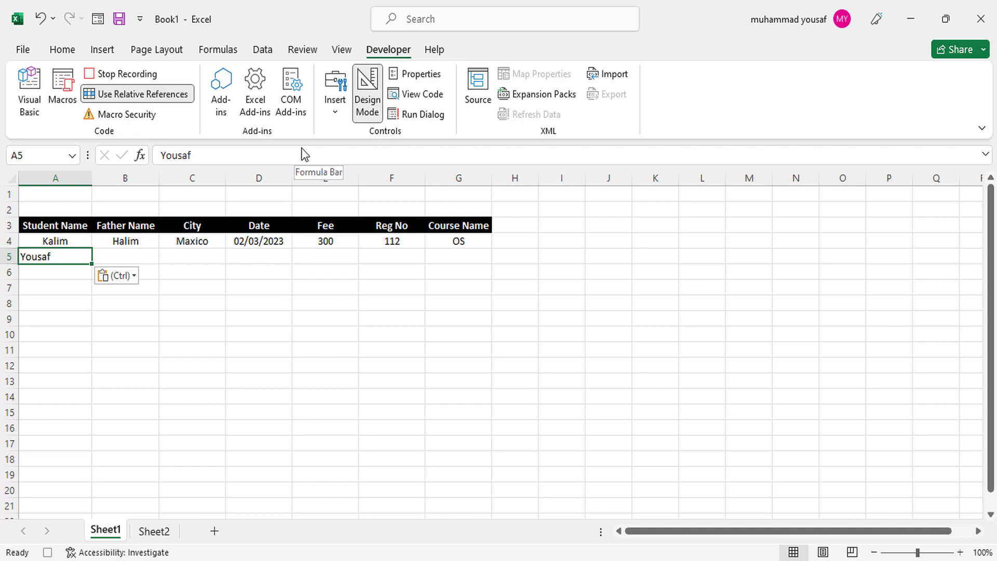
{"action": "key", "text": "Tab"}
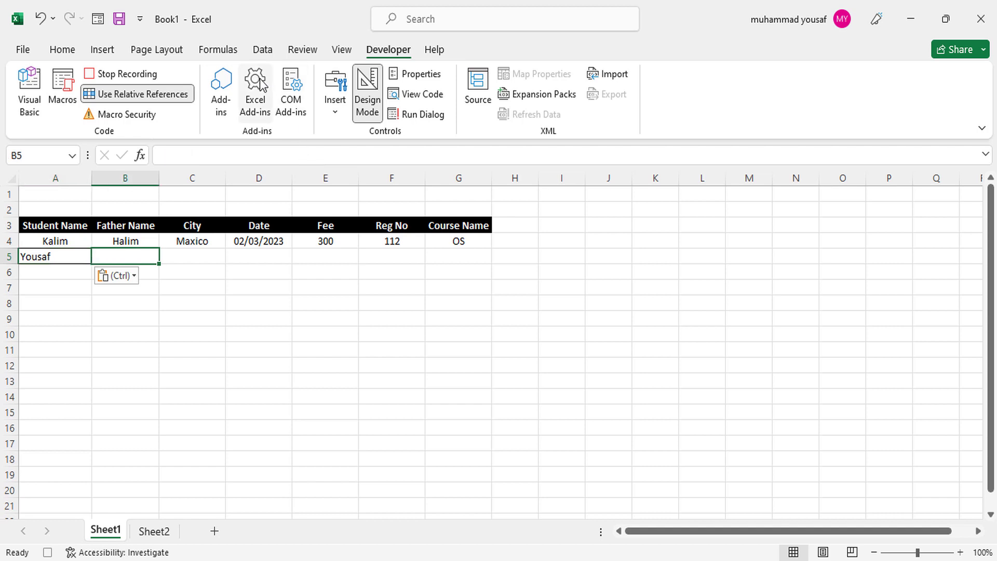
- Copy the father name from the form into Sheet1 B5
{"action": "left_click", "coordinate": [165, 96]}
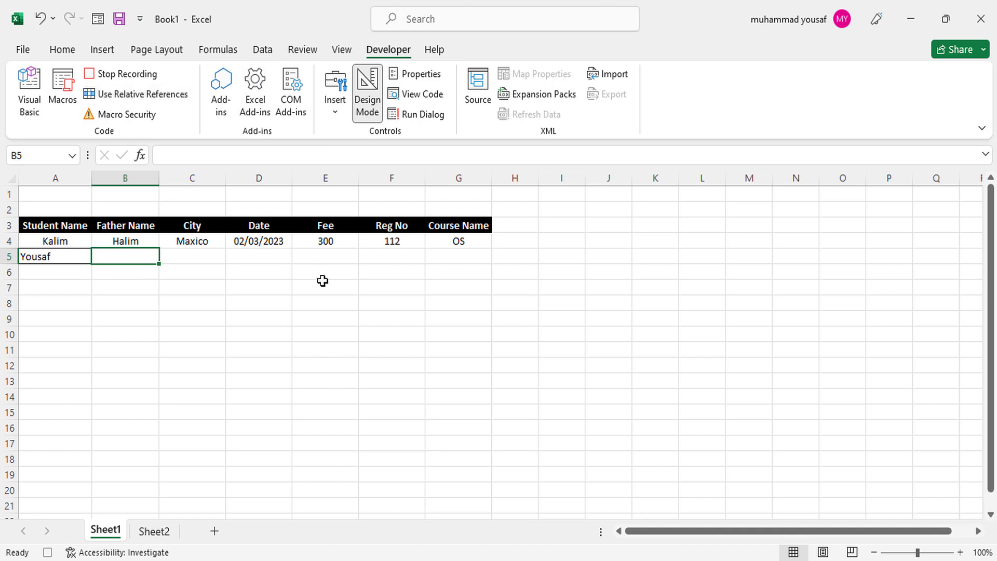
{"action": "left_click", "coordinate": [156, 531]}
{"action": "left_click", "coordinate": [251, 256]}
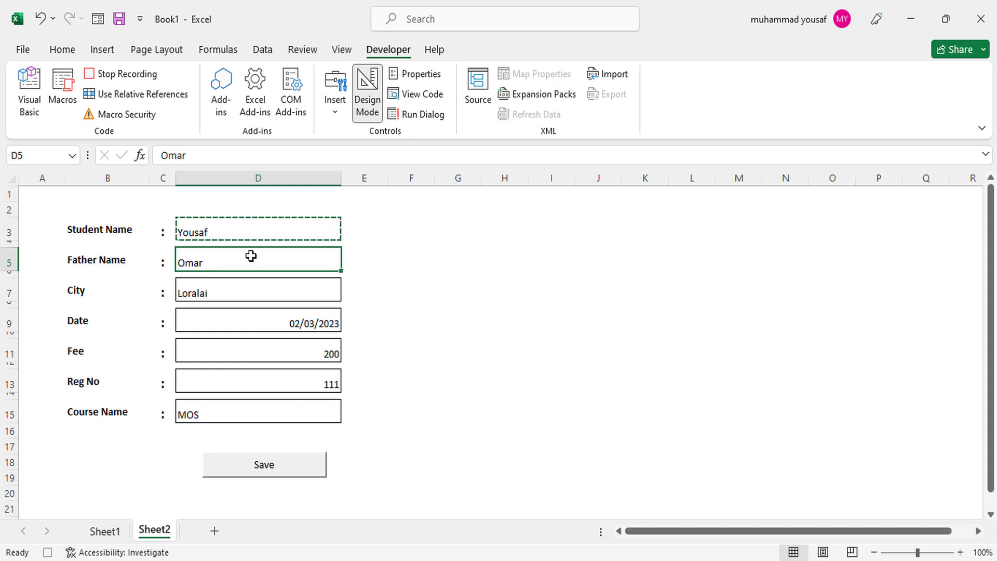
{"action": "key", "text": "ctrl+c"}
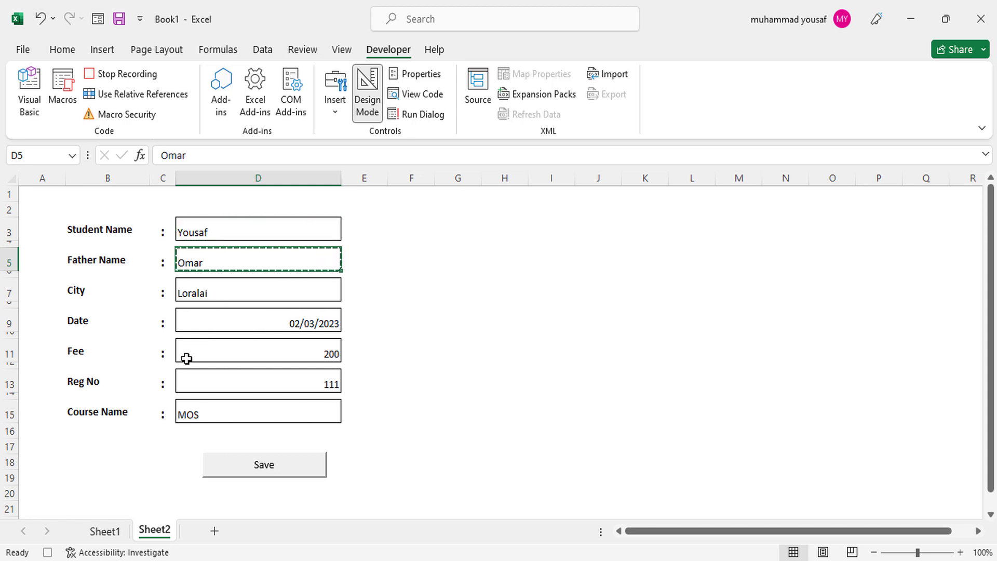
{"action": "left_click", "coordinate": [105, 530]}
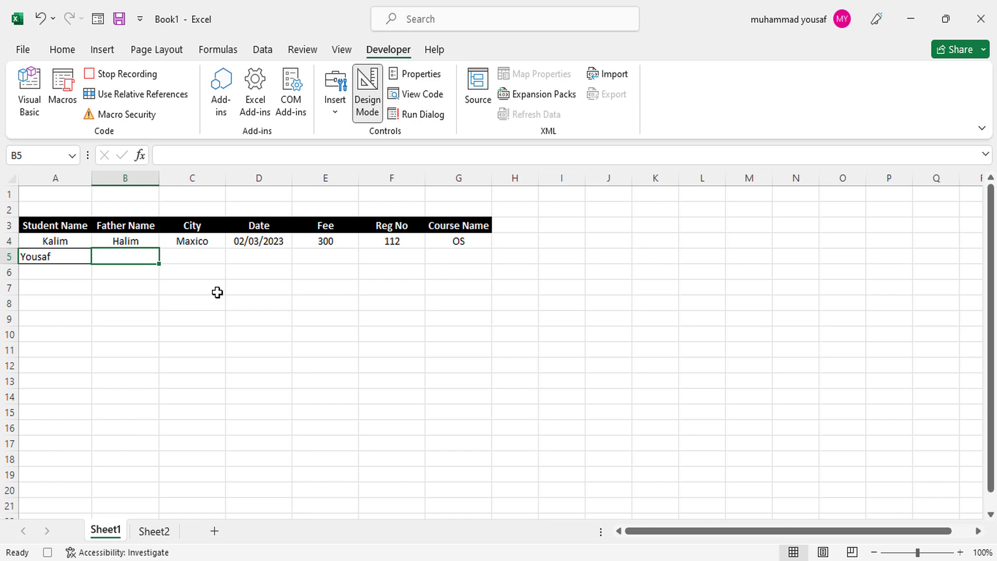
{"action": "key", "text": "ctrl+v"}
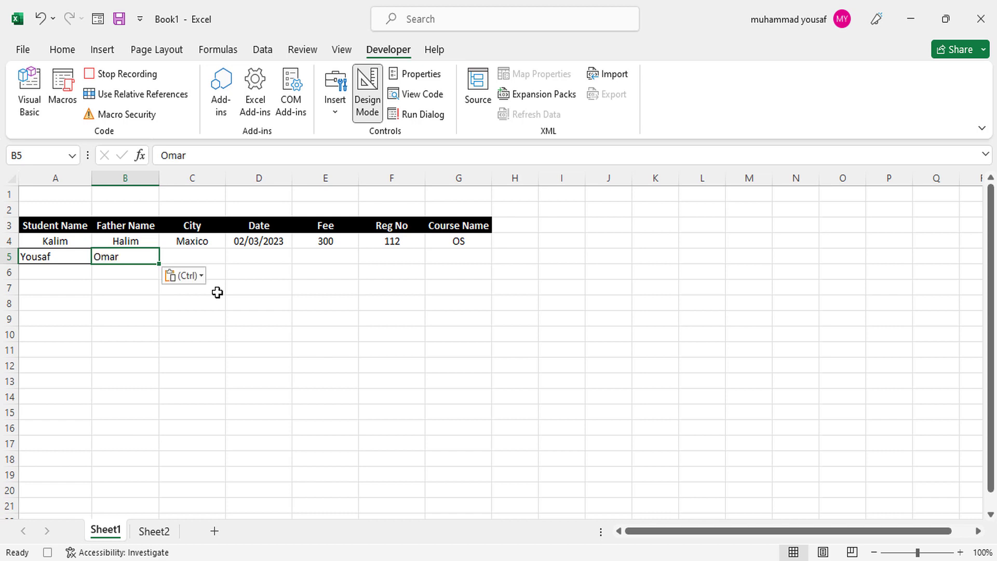
{"action": "left_click", "coordinate": [150, 97]}
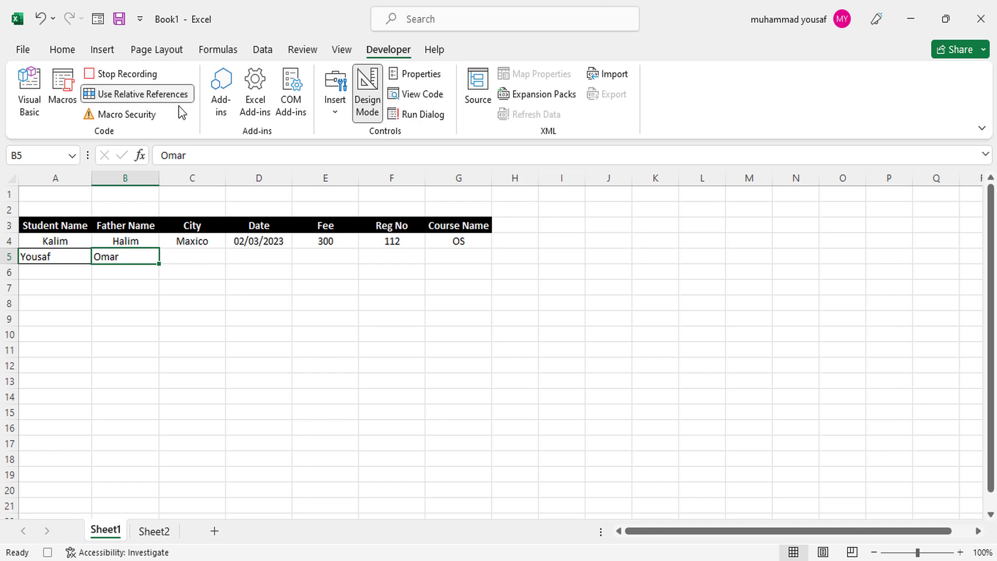
{"action": "key", "text": "Right"}
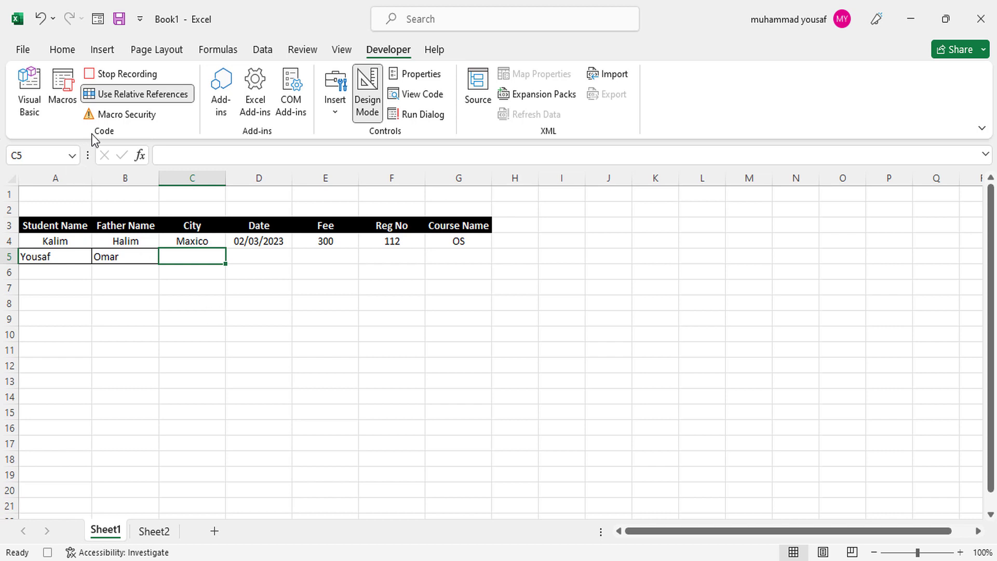
- Copy the city Loralai from the form into Sheet1 C5
{"action": "left_click", "coordinate": [126, 98]}
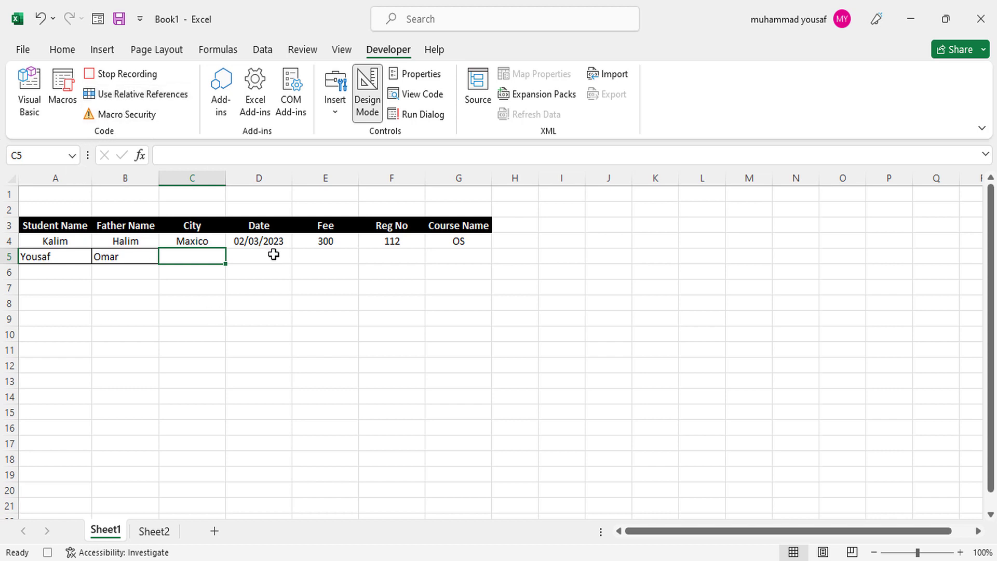
{"action": "left_click", "coordinate": [154, 530]}
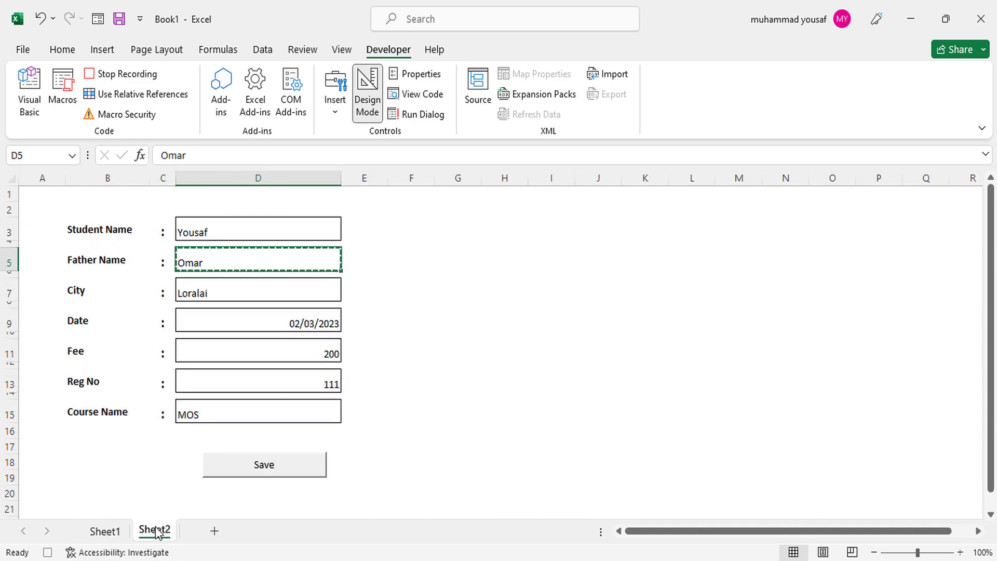
{"action": "left_click", "coordinate": [244, 288]}
{"action": "key", "text": "ctrl+c"}
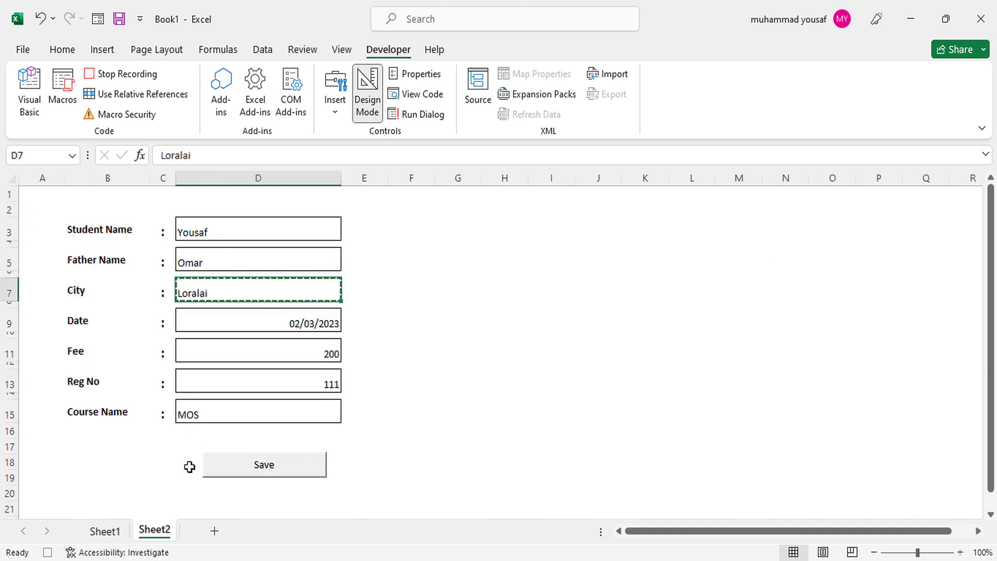
{"action": "left_click", "coordinate": [106, 531]}
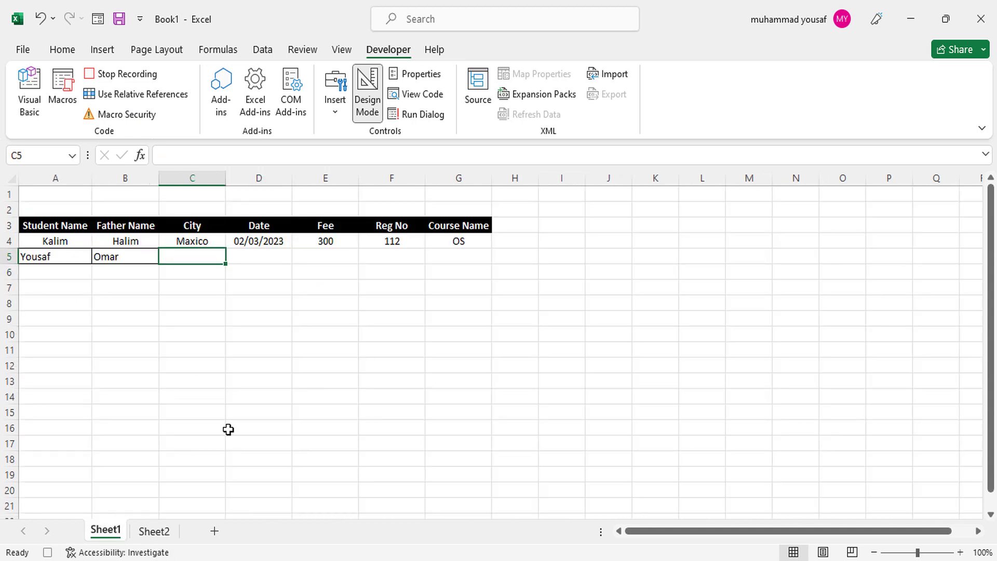
{"action": "key", "text": "ctrl+v"}
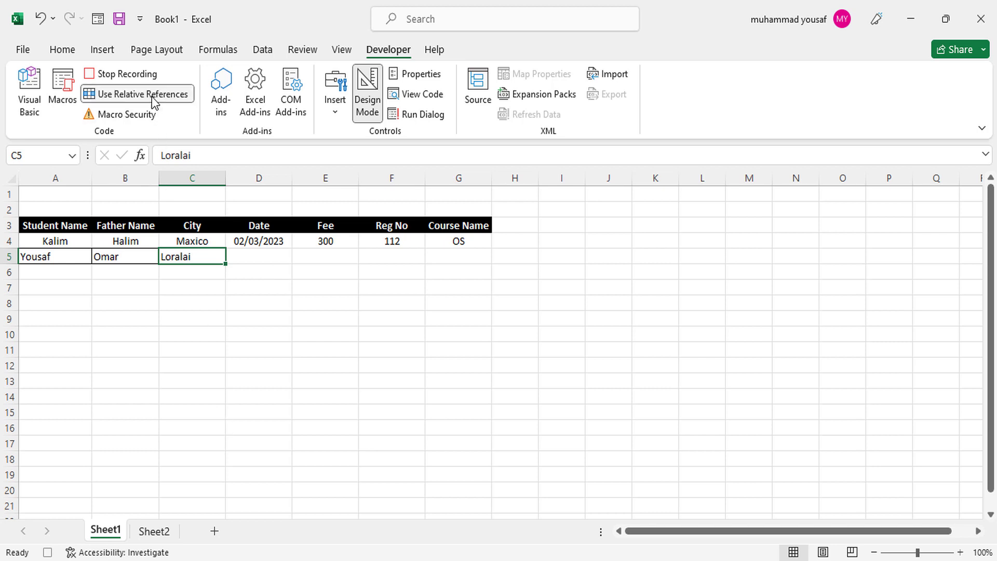
{"action": "left_click", "coordinate": [153, 96]}
{"action": "key", "text": "Tab"}
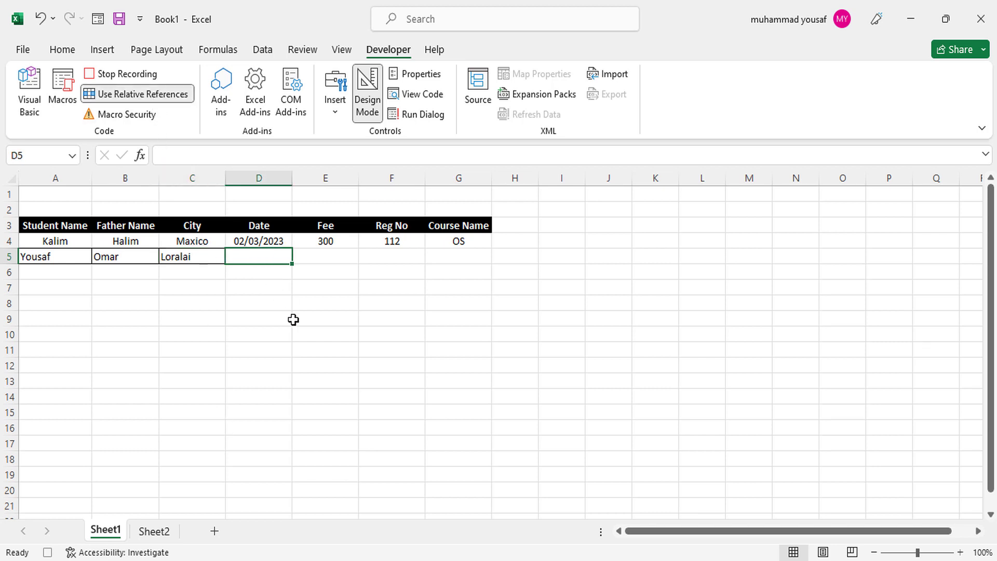
- Copy the date 02/03/2023 from the form into Sheet1 D5
{"action": "left_click", "coordinate": [172, 94]}
{"action": "left_click", "coordinate": [154, 530]}
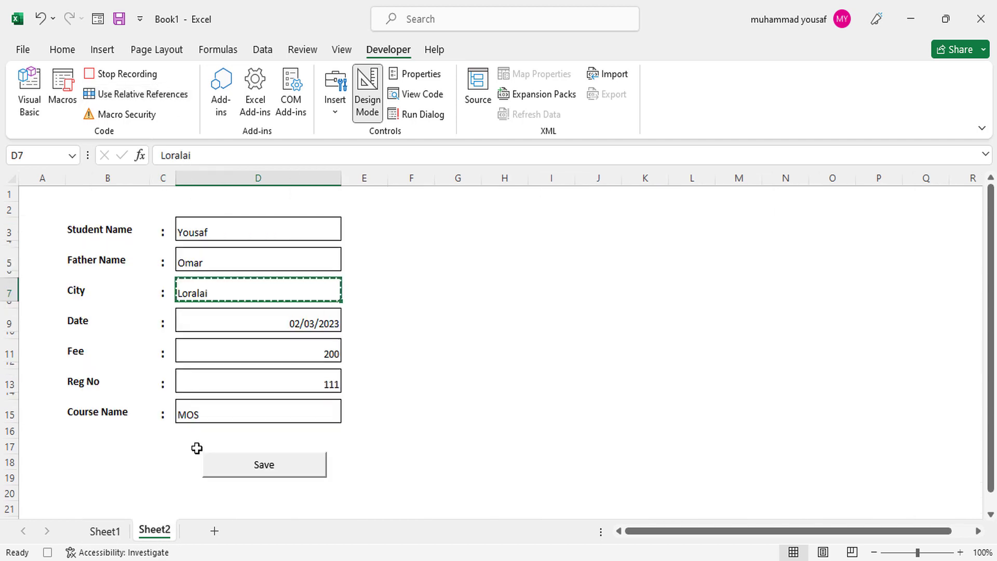
{"action": "left_click", "coordinate": [265, 321]}
{"action": "key", "text": "ctrl+c"}
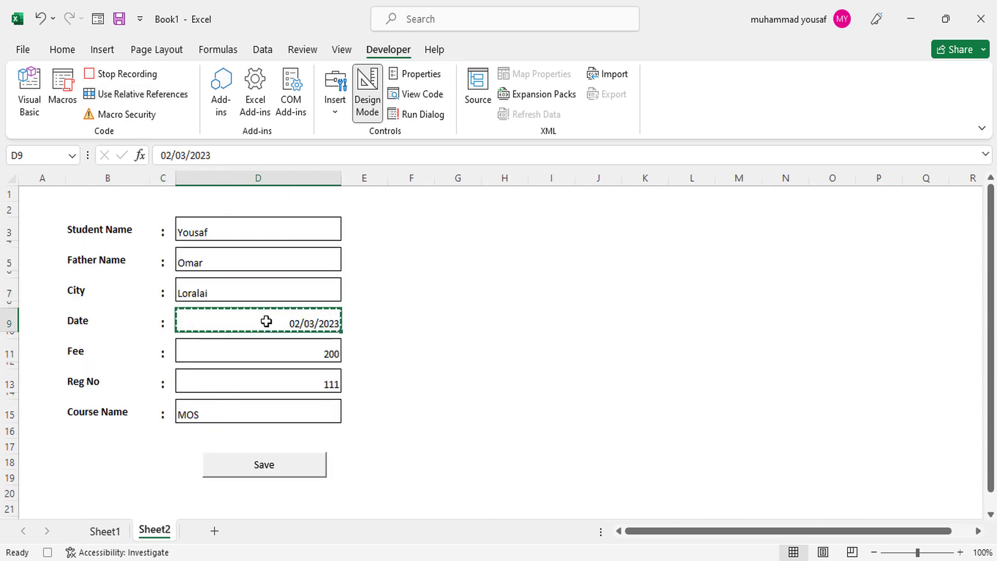
{"action": "left_click", "coordinate": [106, 530]}
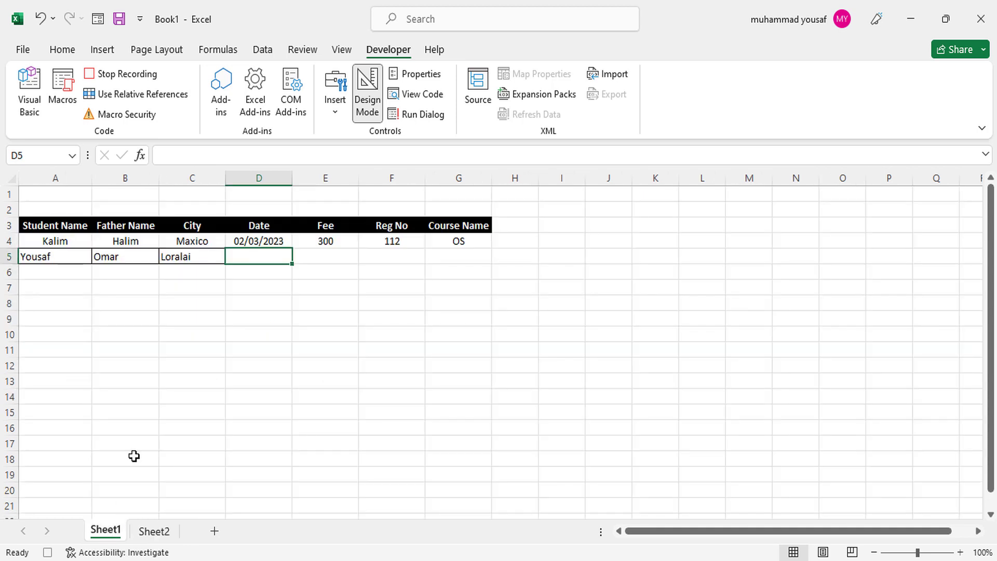
{"action": "key", "text": "ctrl+v"}
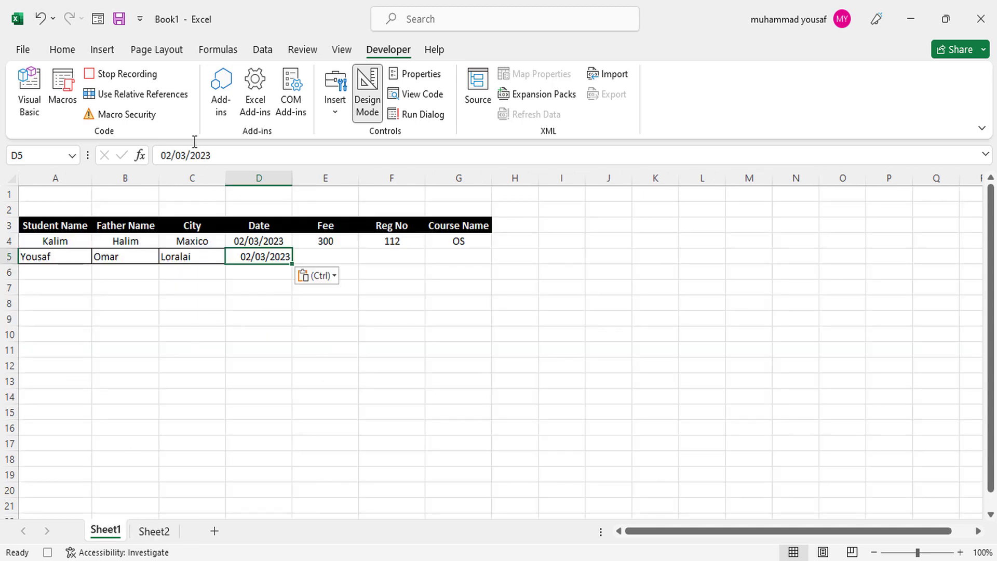
{"action": "left_click", "coordinate": [174, 98]}
{"action": "key", "text": "Tab"}
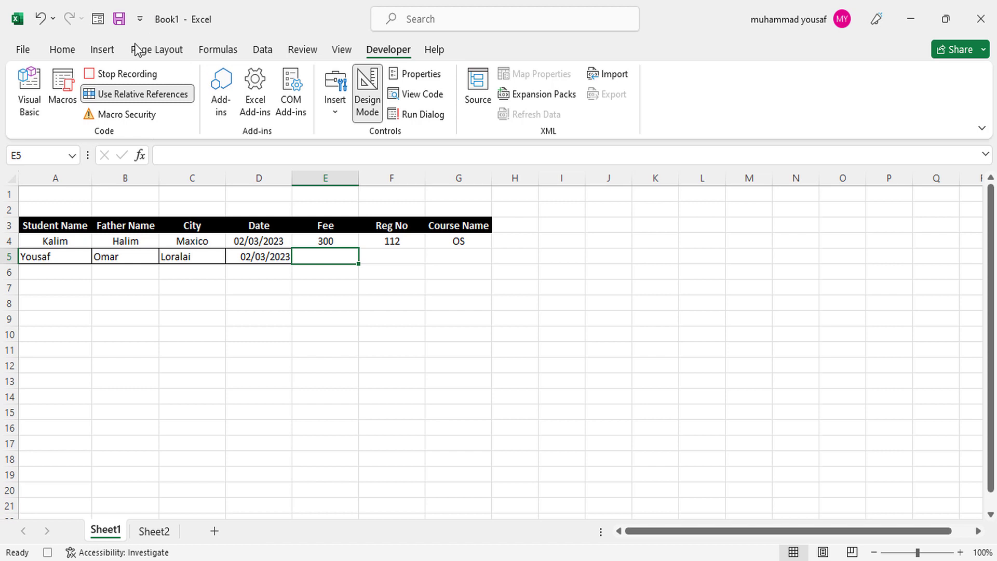
- Copy the fee 200 from the form into Sheet1 E5
{"action": "left_click", "coordinate": [134, 97]}
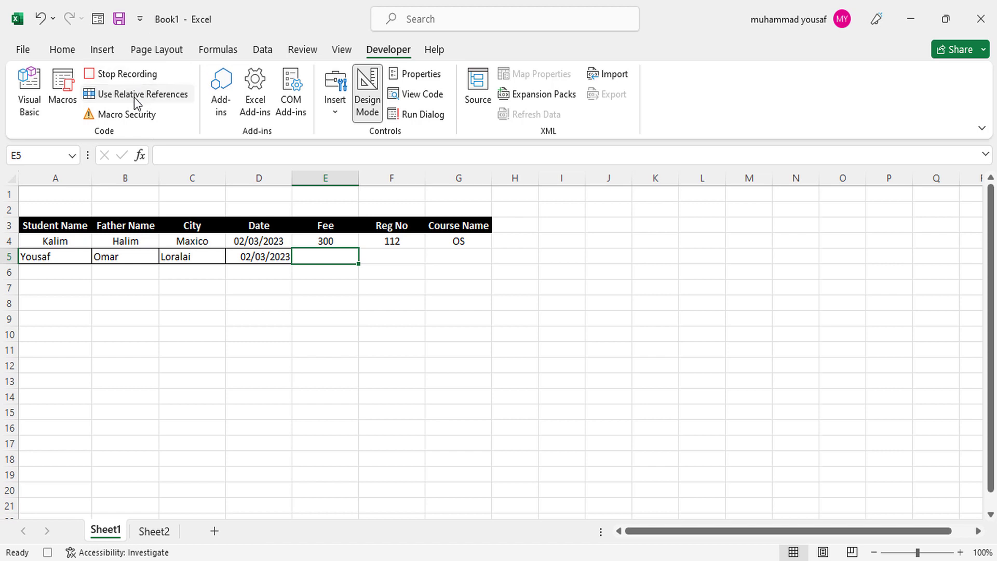
{"action": "left_click", "coordinate": [158, 532]}
{"action": "left_click", "coordinate": [281, 357]}
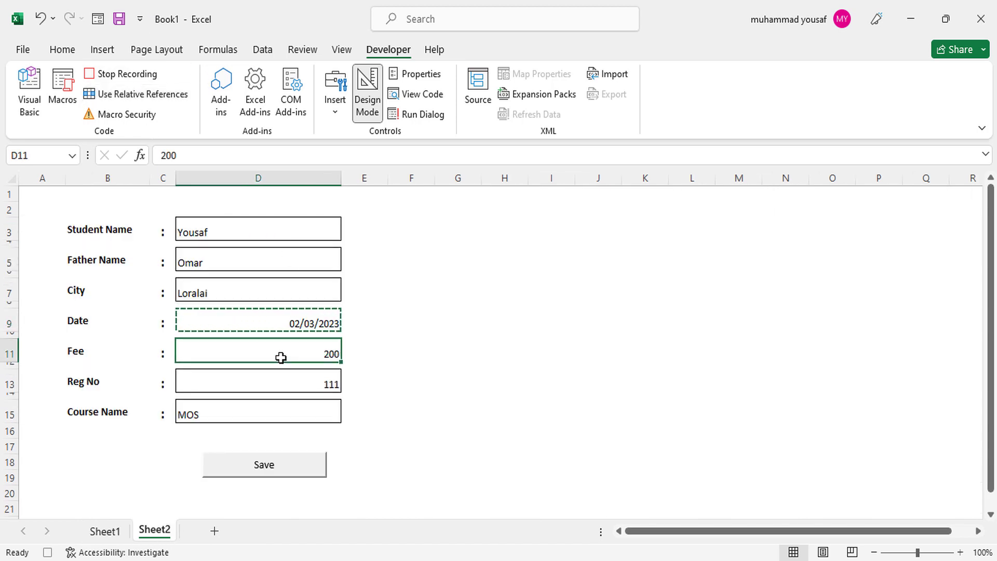
{"action": "key", "text": "ctrl+c"}
{"action": "key", "text": "alt"}
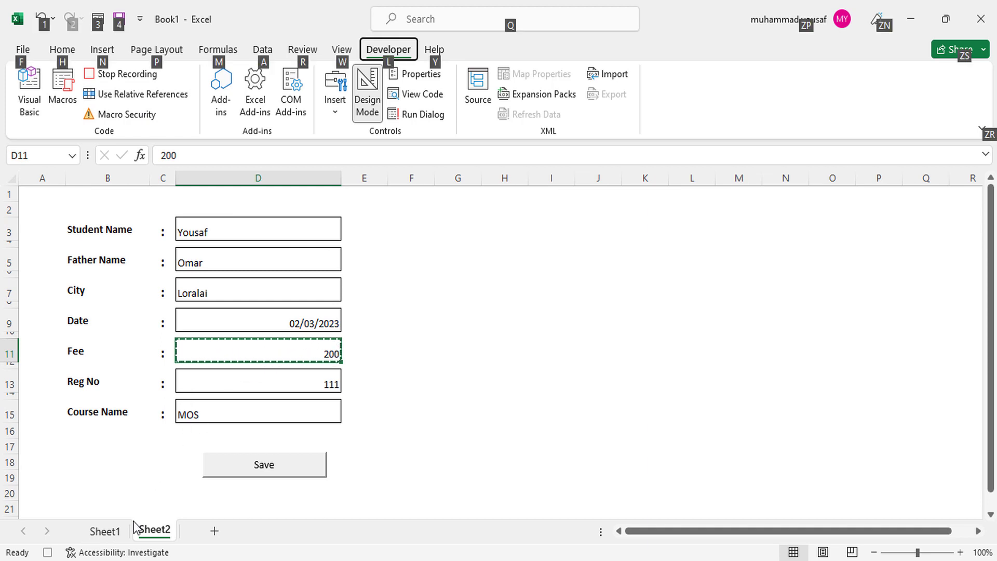
{"action": "left_click", "coordinate": [117, 531]}
{"action": "key", "text": "ctrl+v"}
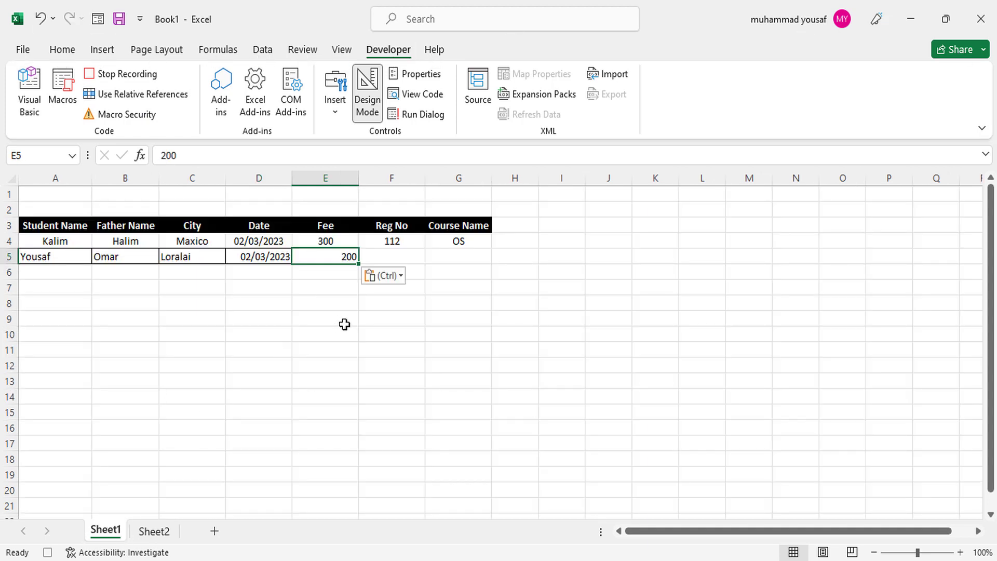
{"action": "left_click", "coordinate": [173, 97]}
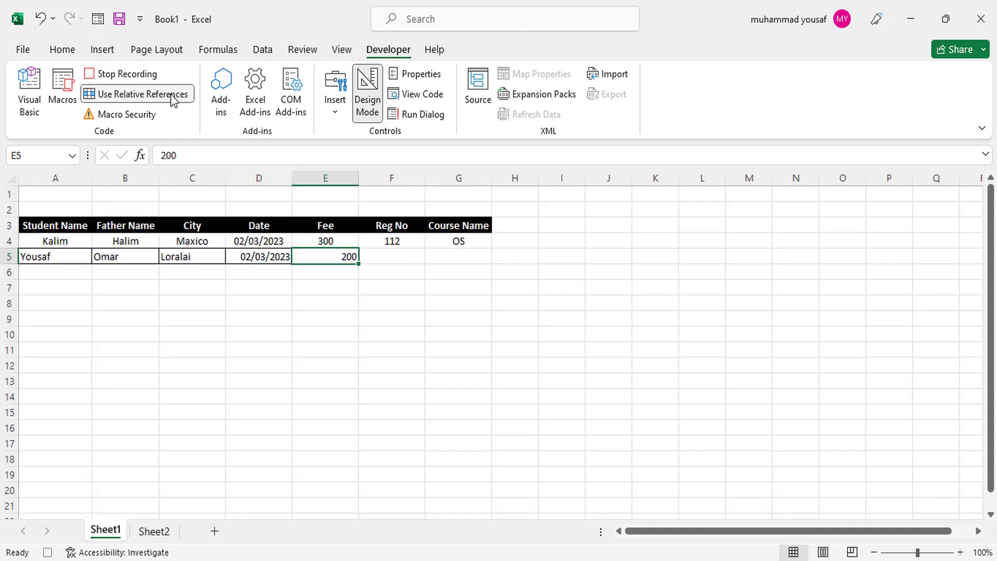
{"action": "key", "text": "Right"}
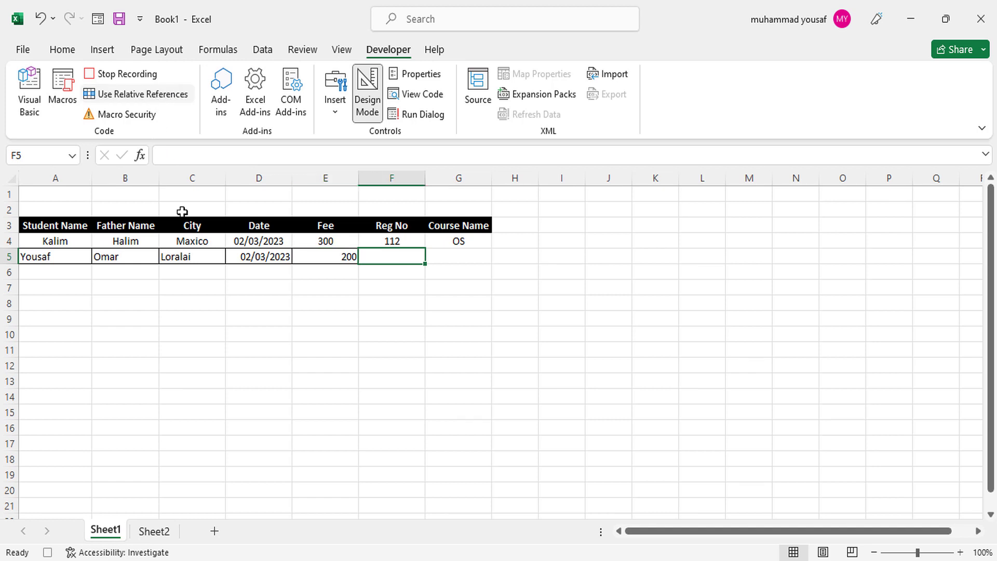
- Copy Reg No 111 from the form into Sheet1 F5
{"action": "left_click", "coordinate": [155, 531]}
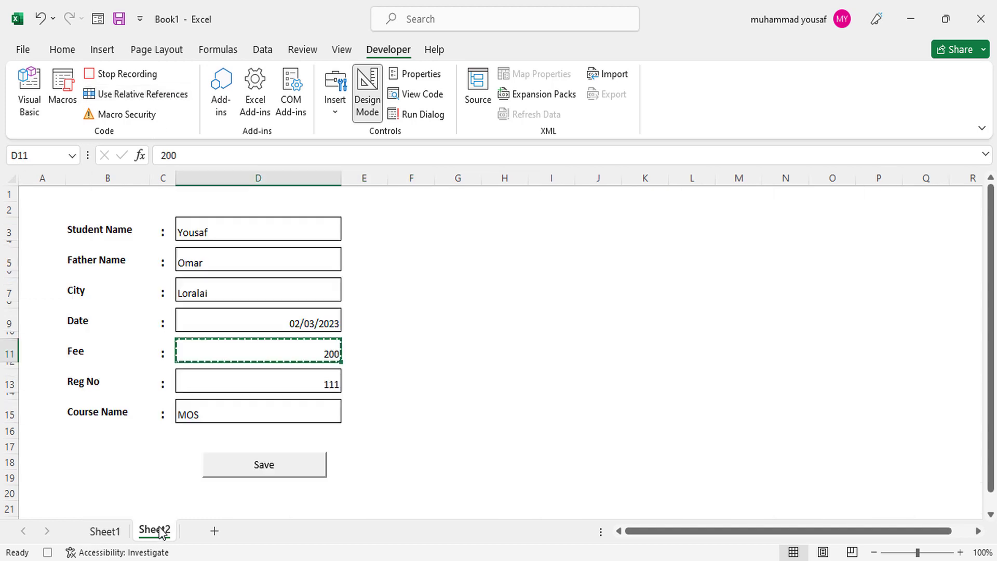
{"action": "left_click", "coordinate": [250, 375]}
{"action": "key", "text": "ctrl+c"}
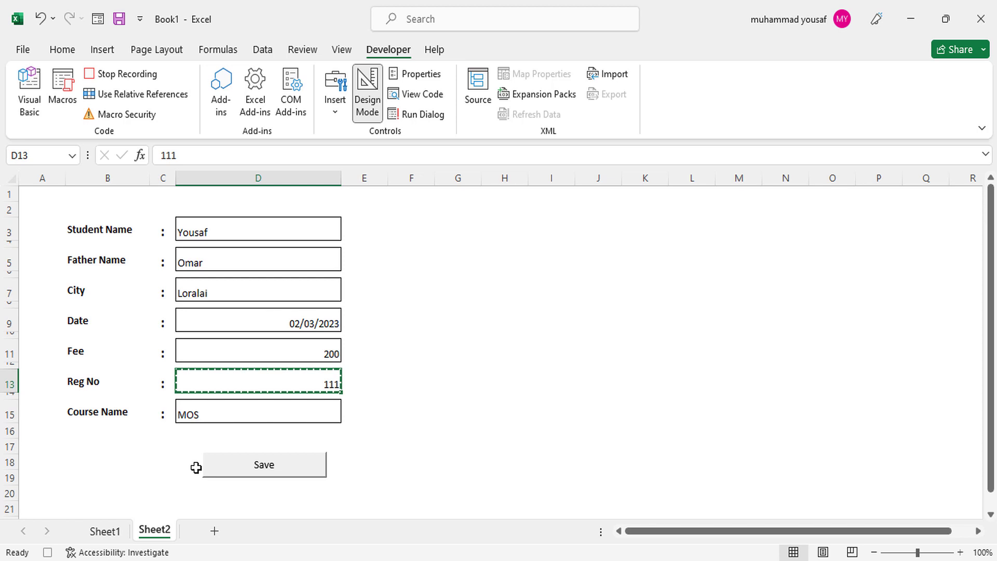
{"action": "left_click", "coordinate": [129, 531]}
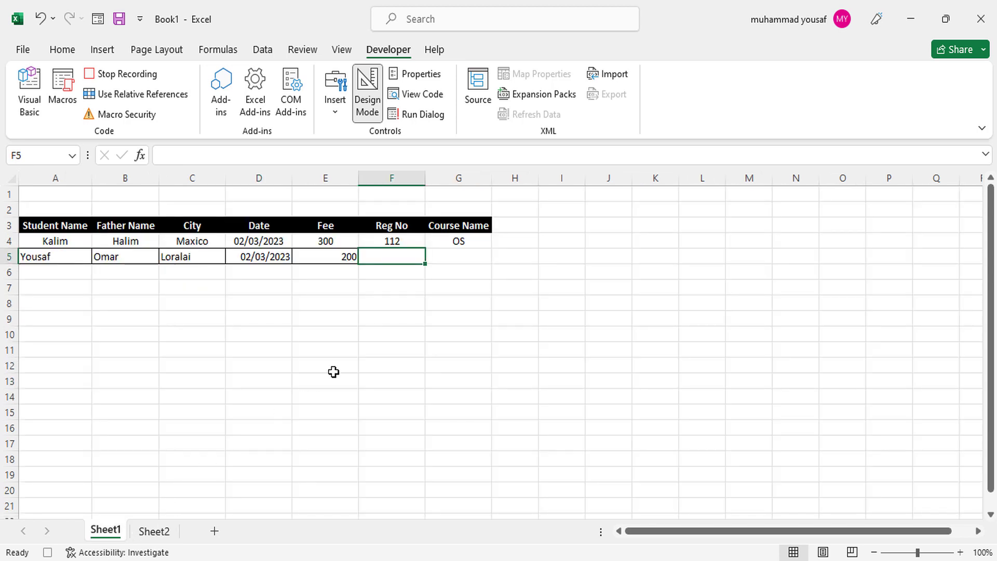
{"action": "key", "text": "ctrl+v"}
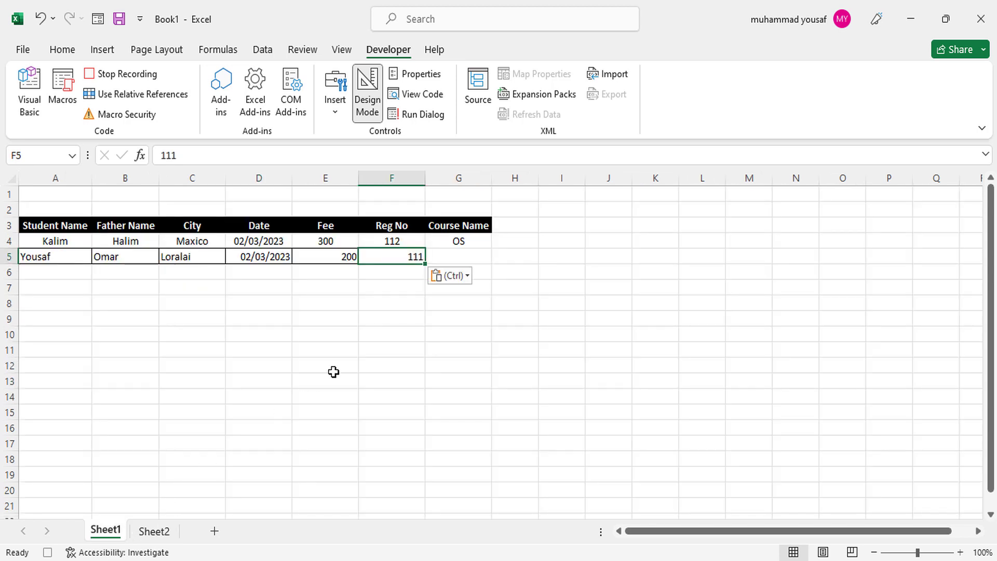
{"action": "left_click", "coordinate": [175, 98]}
{"action": "key", "text": "Right"}
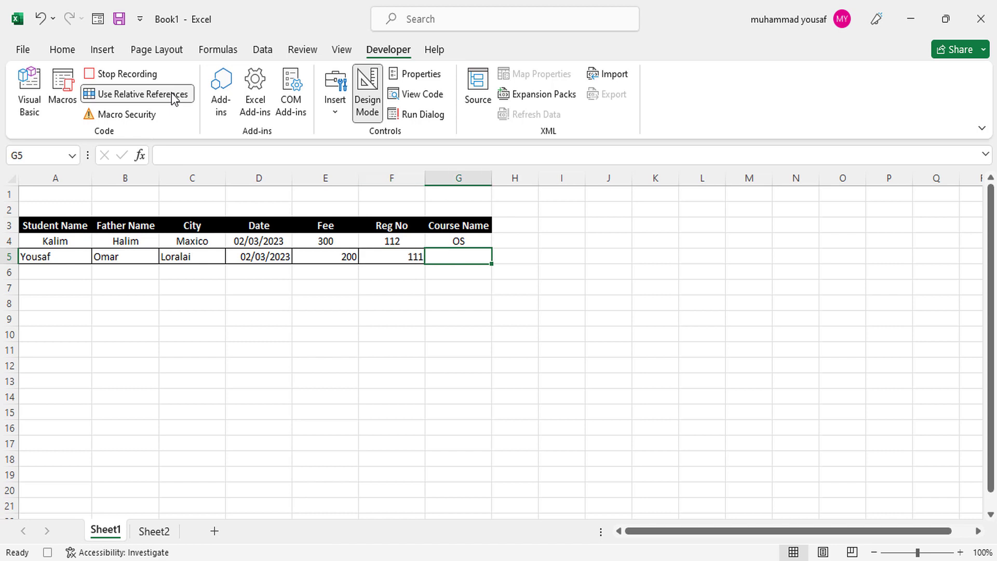
- Copy the course MOS from the form into Sheet1 G5
{"action": "left_click", "coordinate": [153, 532]}
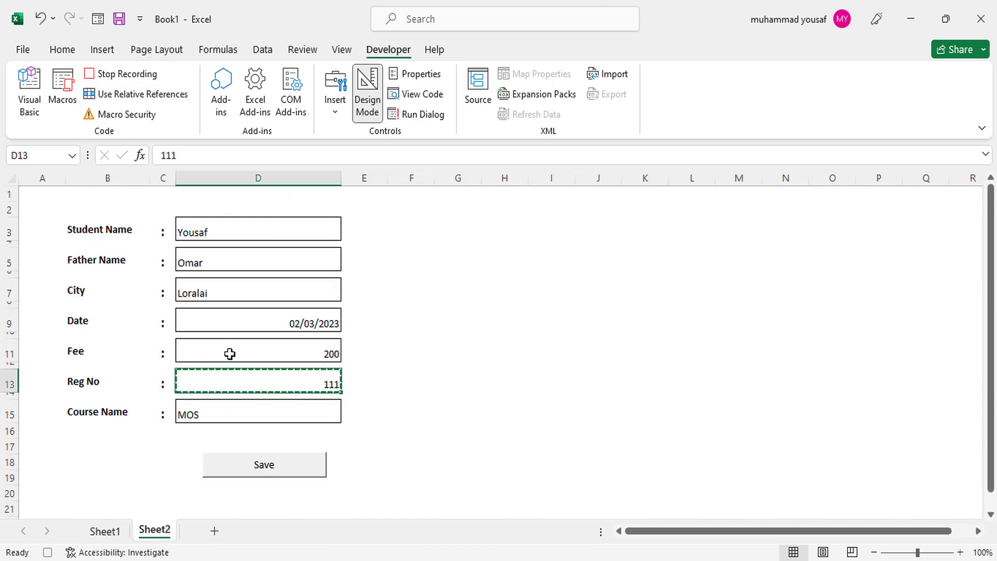
{"action": "left_click", "coordinate": [226, 413]}
{"action": "key", "text": "ctrl+c"}
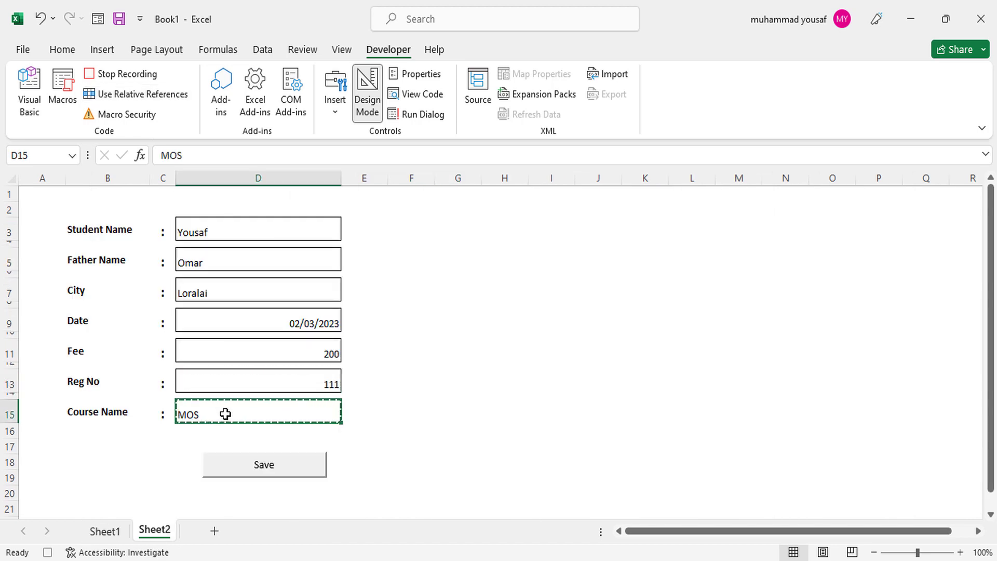
{"action": "left_click", "coordinate": [110, 533]}
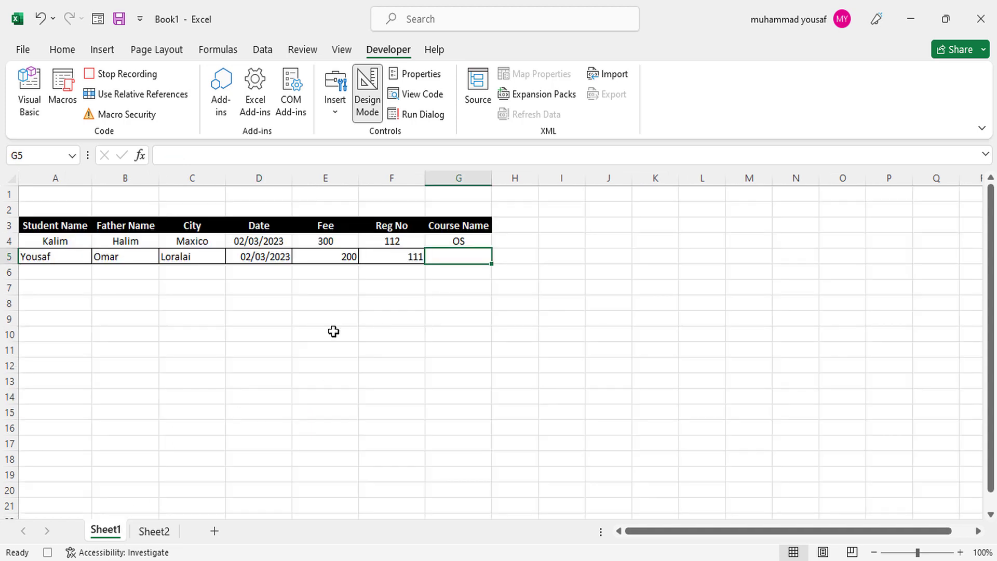
{"action": "key", "text": "ctrl+v"}
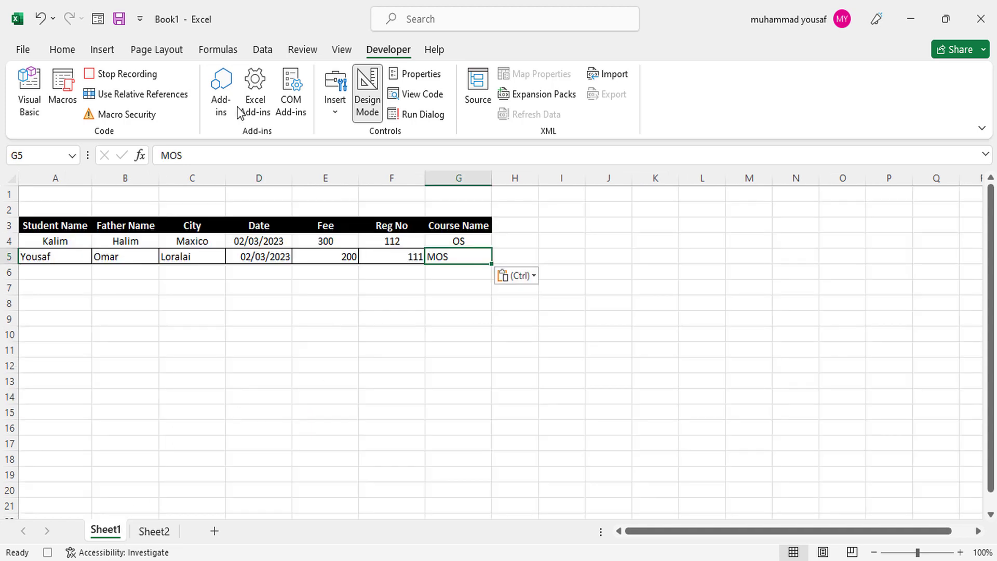
{"action": "left_click", "coordinate": [175, 98]}
{"action": "key", "text": "Right"}
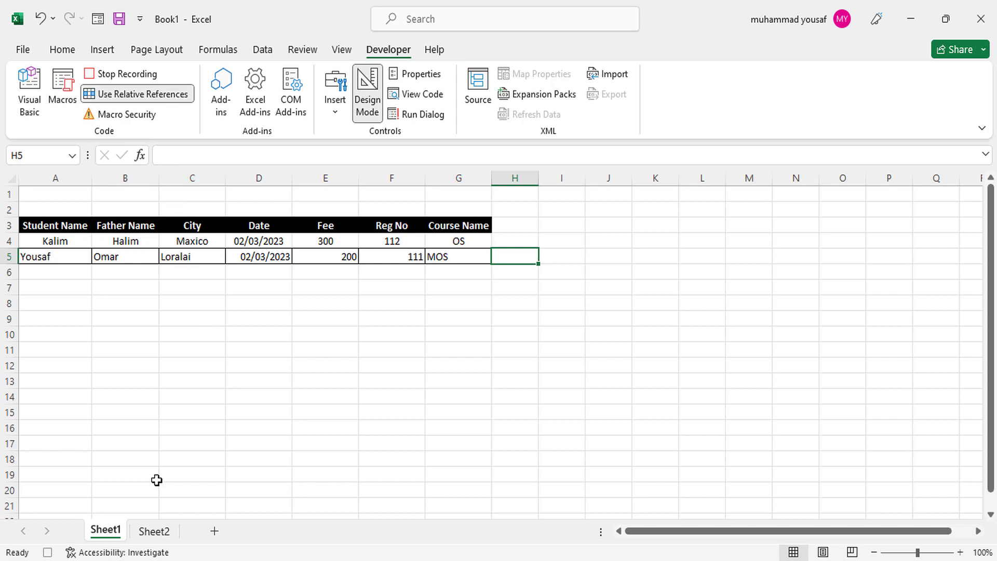
- Clear the form's entry cells D3:D15, select E16, and stop the macro recording
{"action": "left_click", "coordinate": [152, 531]}
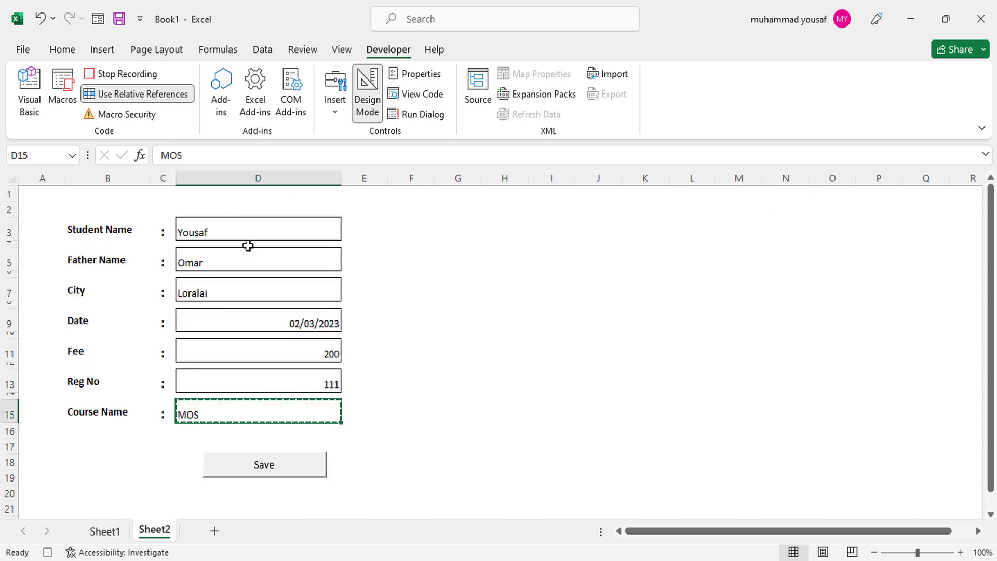
{"action": "left_click_drag", "start_coordinate": [254, 236], "coordinate": [250, 406]}
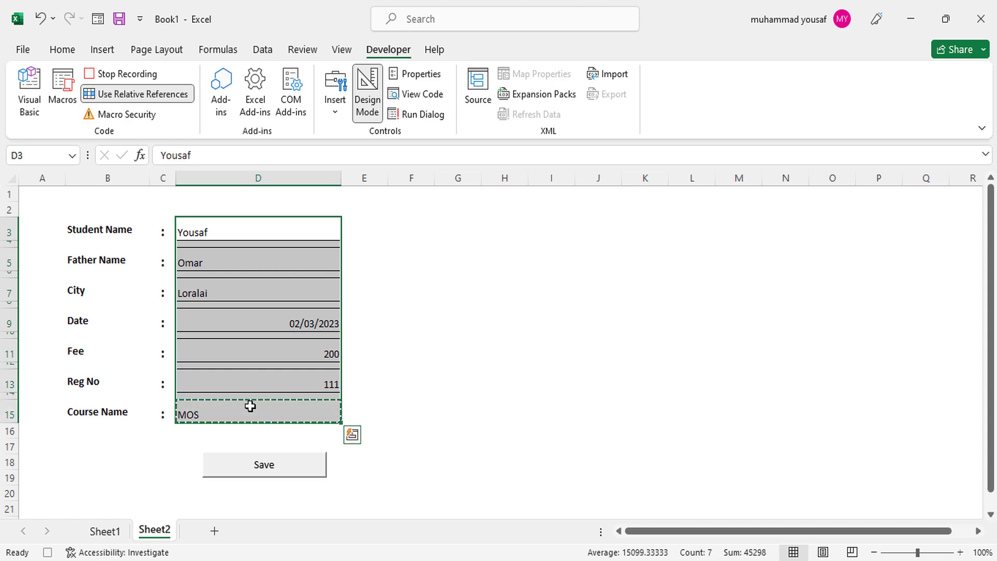
{"action": "key", "text": "Delete"}
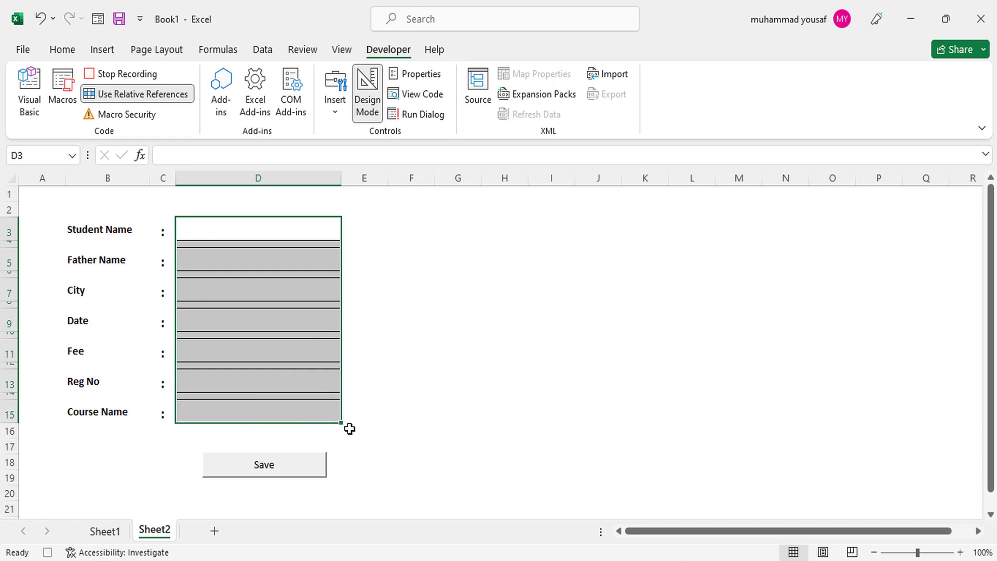
{"action": "left_click", "coordinate": [368, 432]}
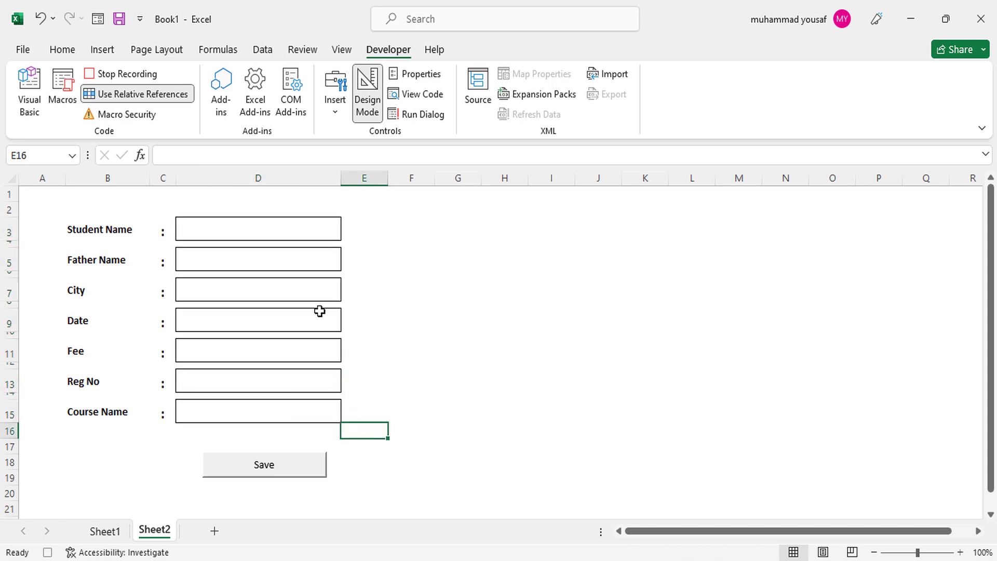
{"action": "left_click", "coordinate": [138, 78]}
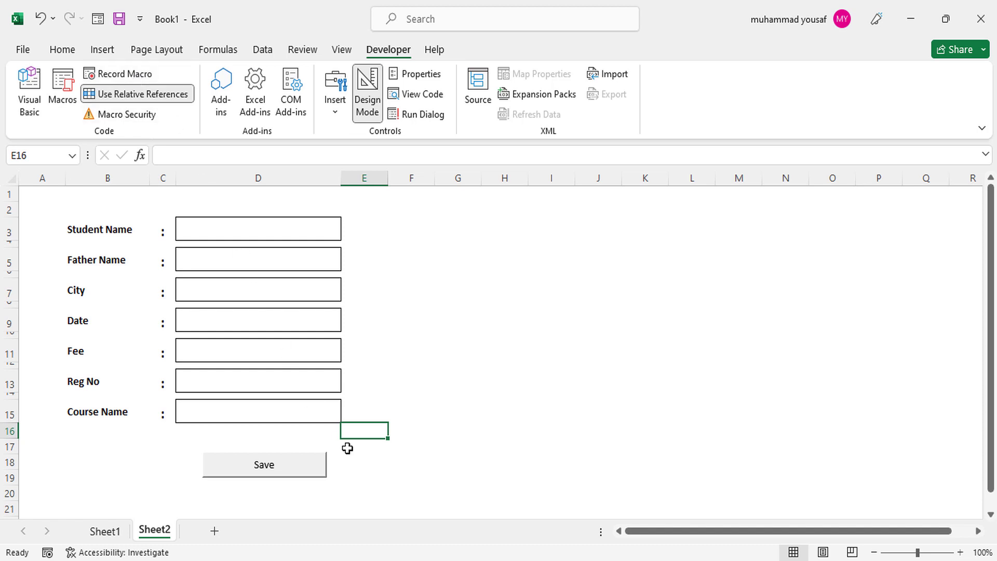
- Assign the saveData macro to the form's Save button
{"action": "right_click", "coordinate": [301, 466]}
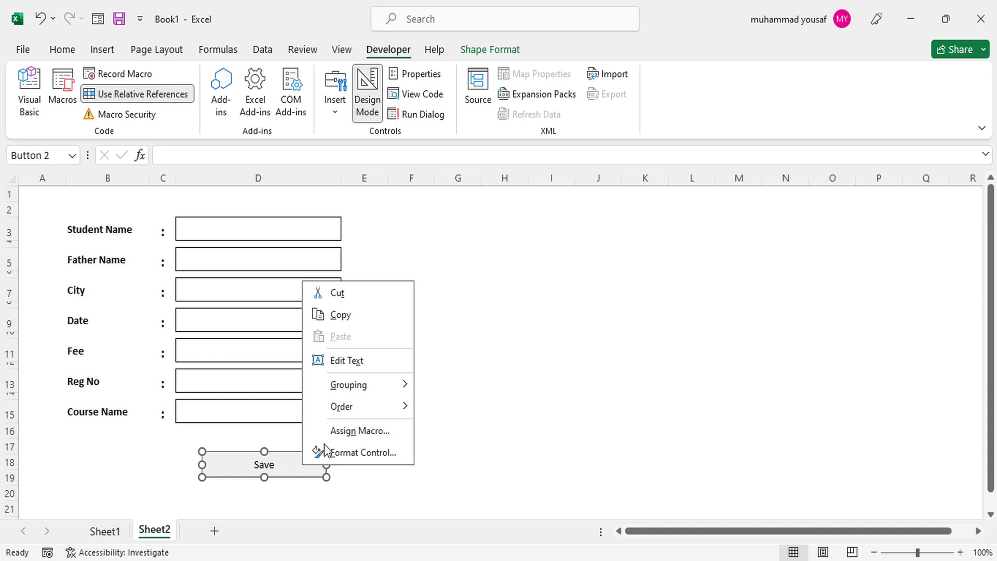
{"action": "left_click", "coordinate": [354, 430]}
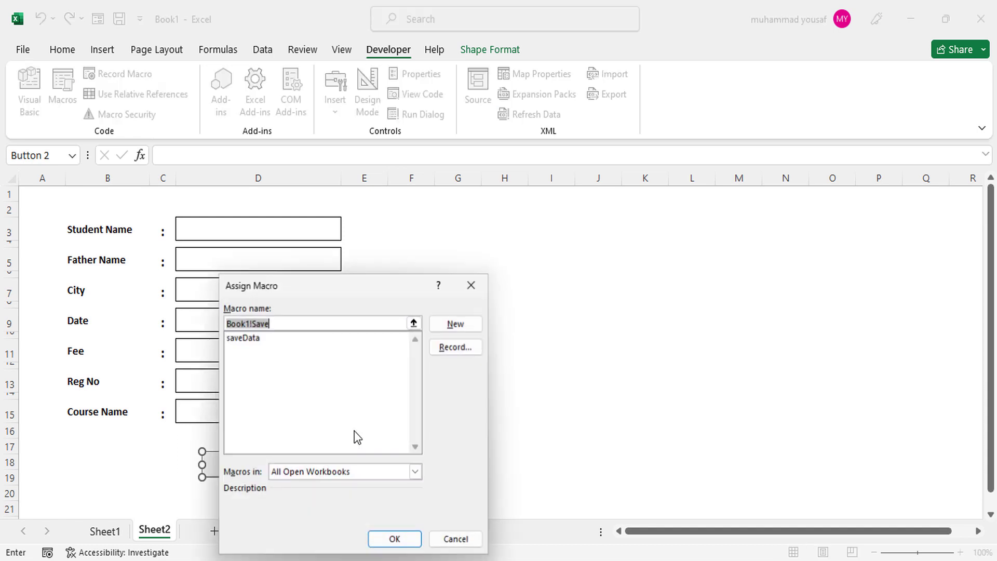
{"action": "left_click", "coordinate": [253, 340]}
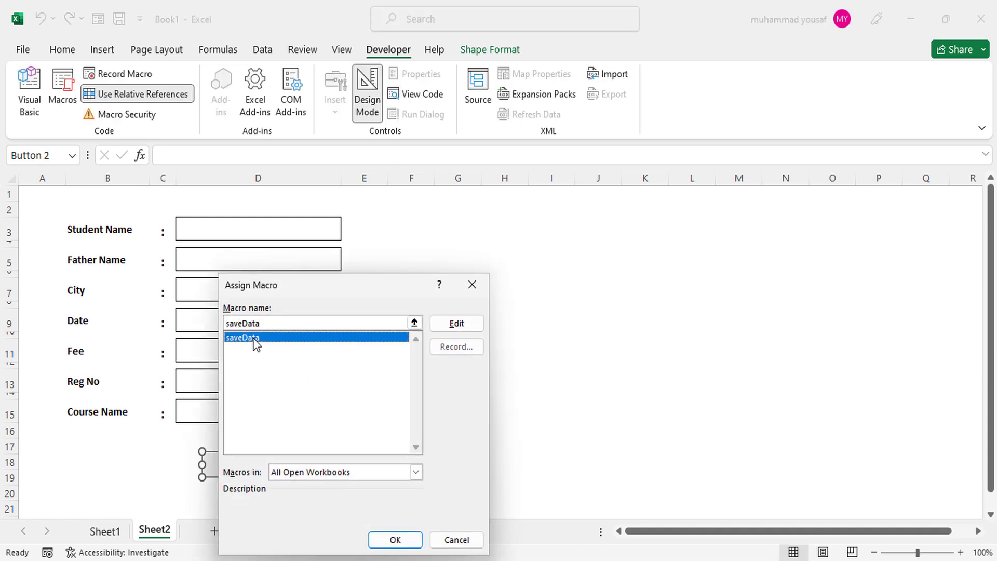
{"action": "left_click", "coordinate": [387, 541]}
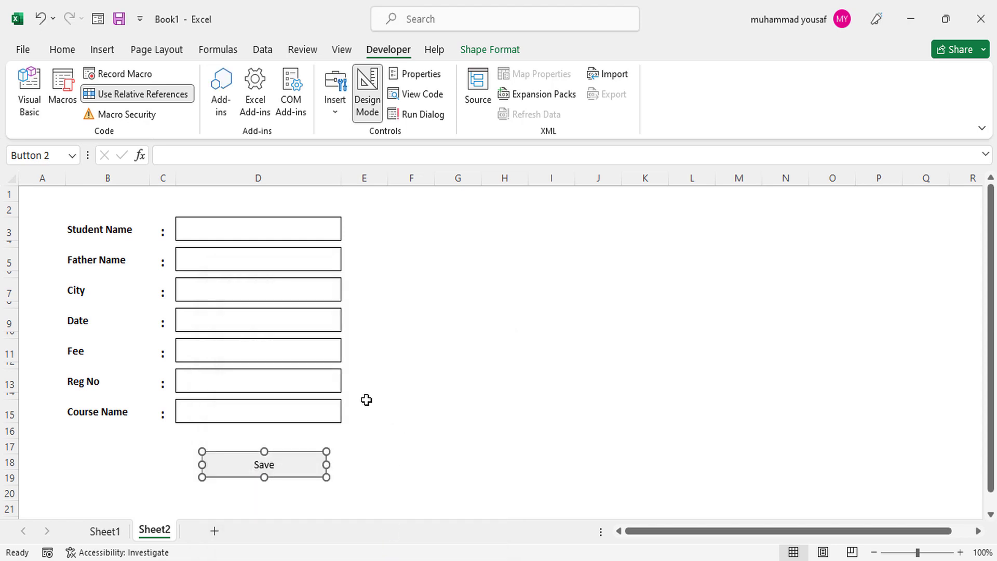
- Enter the second student's name, father name, city B,L and date 3-4-23
{"action": "left_click", "coordinate": [277, 227]}
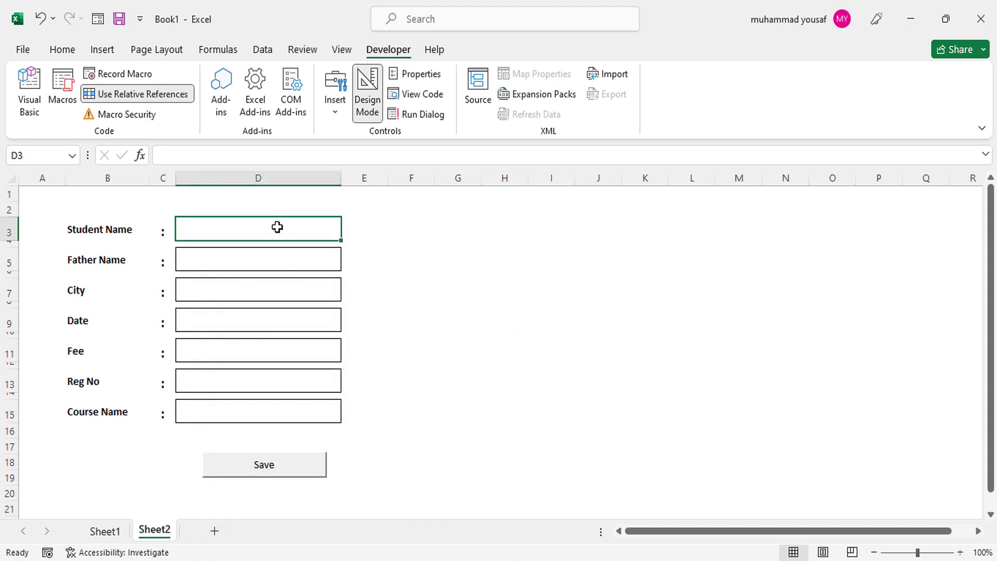
{"action": "type", "text": "arif"}
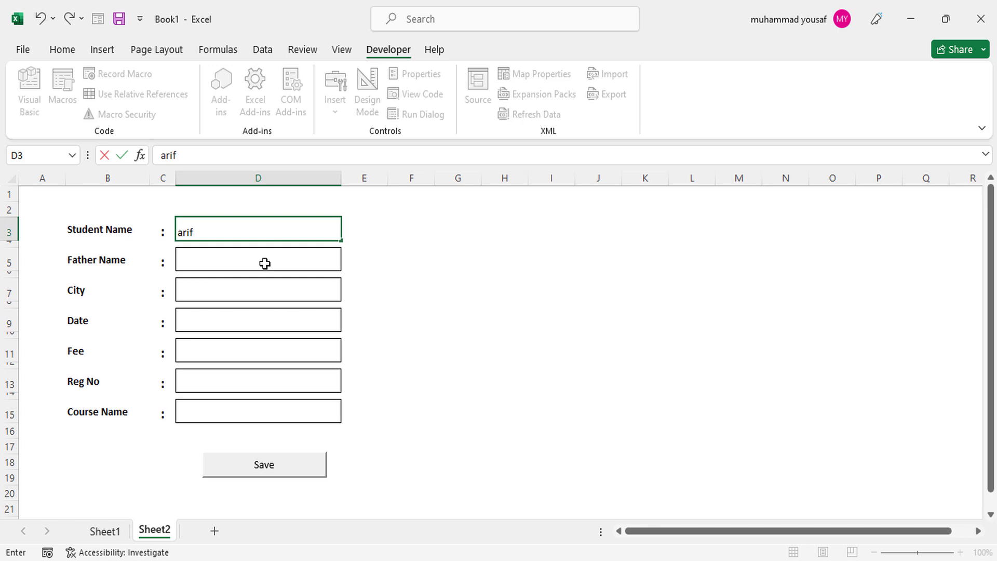
{"action": "left_click", "coordinate": [265, 263]}
{"action": "type", "text": "Omar"}
{"action": "left_click", "coordinate": [257, 288]}
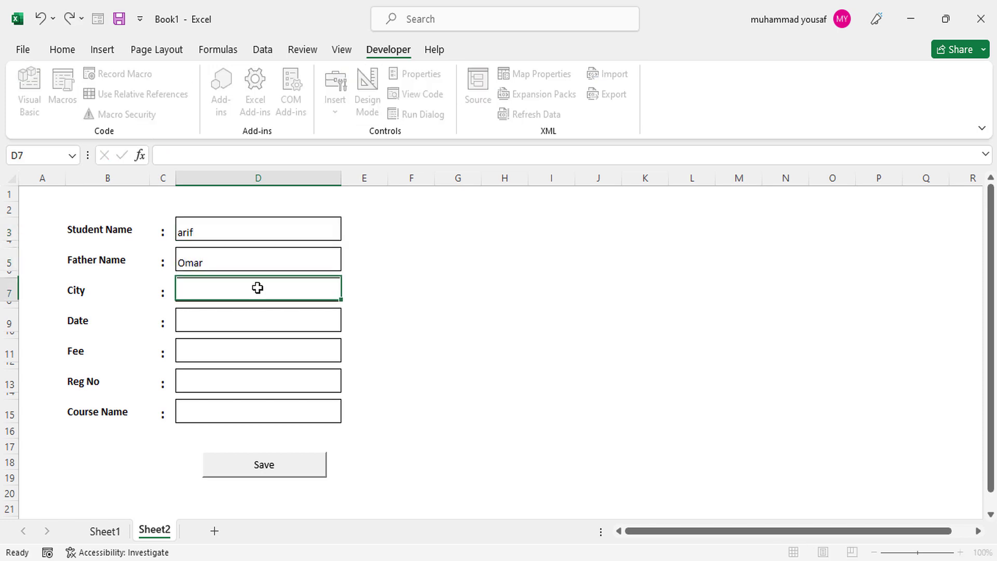
{"action": "type", "text": "B,"}
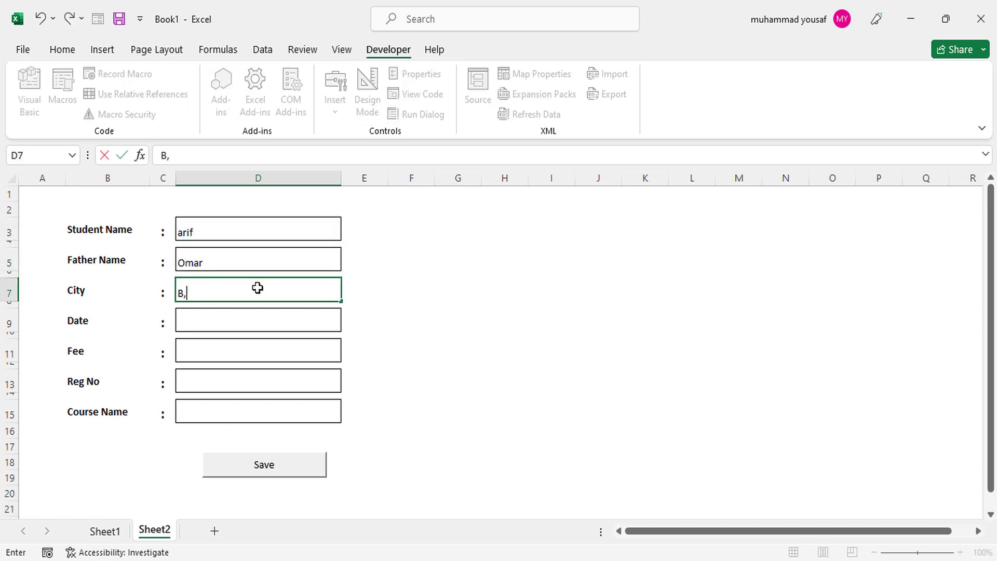
{"action": "type", "text": "L"}
{"action": "left_click", "coordinate": [249, 313]}
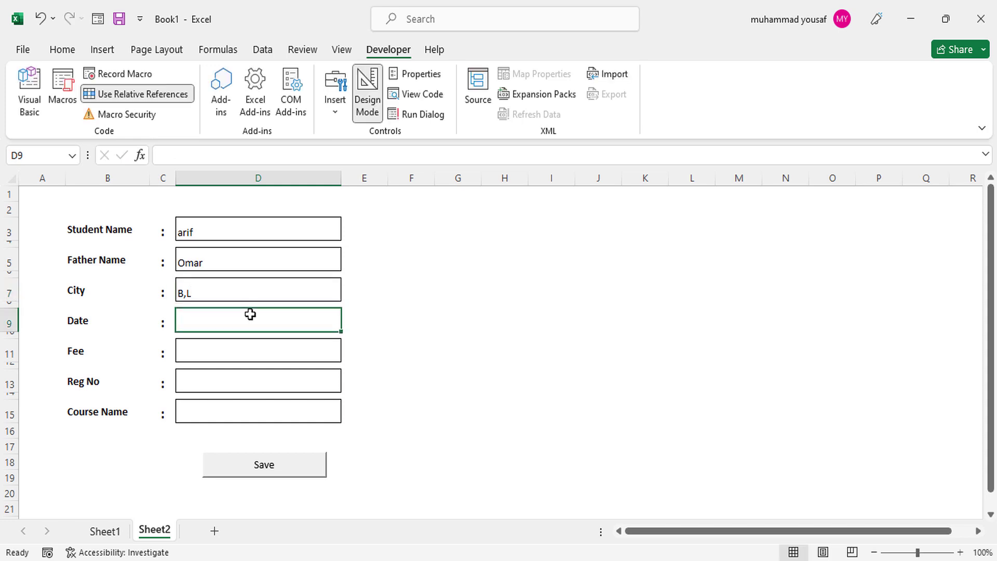
{"action": "type", "text": "3"}
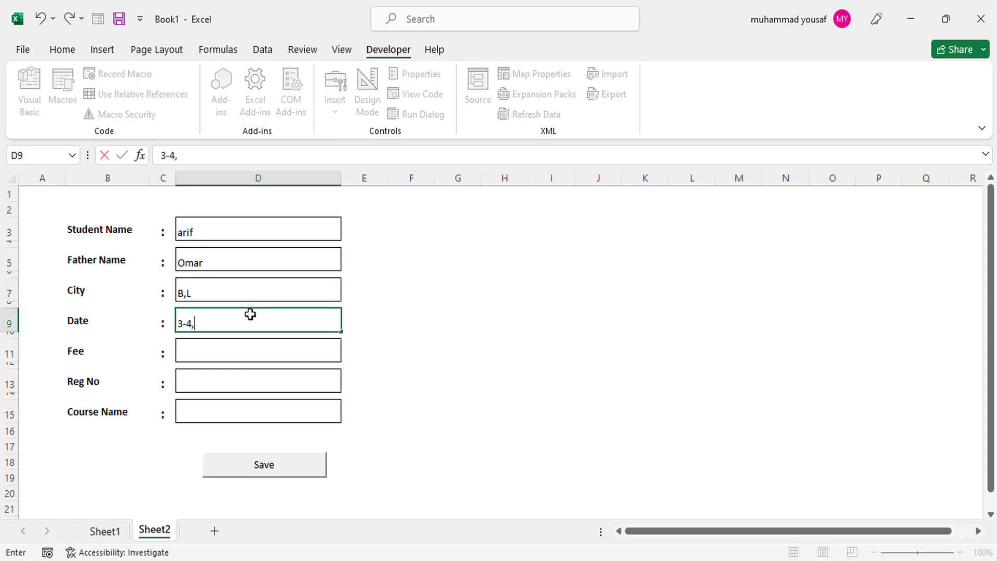
{"action": "type", "text": "-4-23"}
- Enter fee 100, Reg No 222 and course Computer, then run Save
{"action": "left_click", "coordinate": [242, 357]}
{"action": "type", "text": "100"}
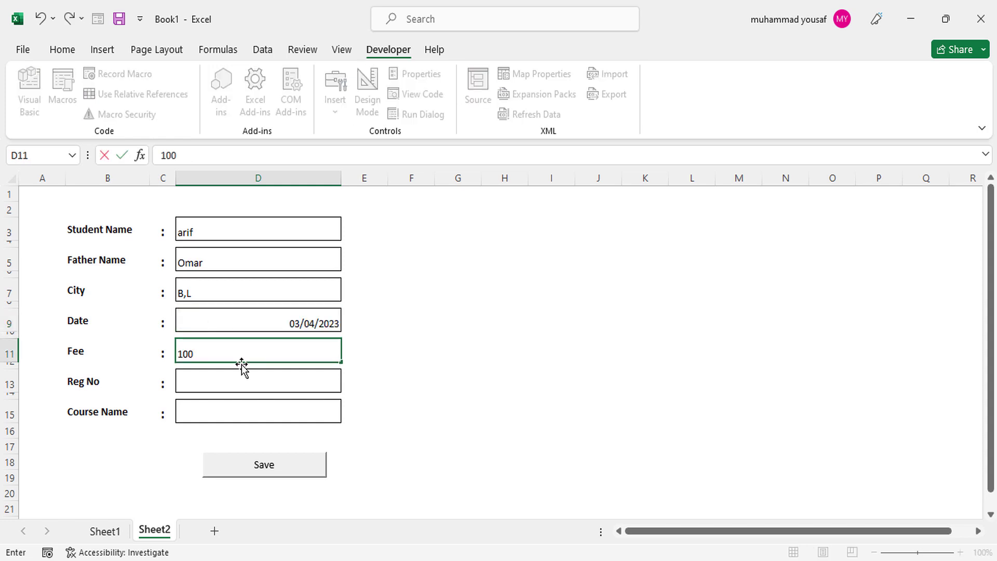
{"action": "left_click", "coordinate": [237, 382]}
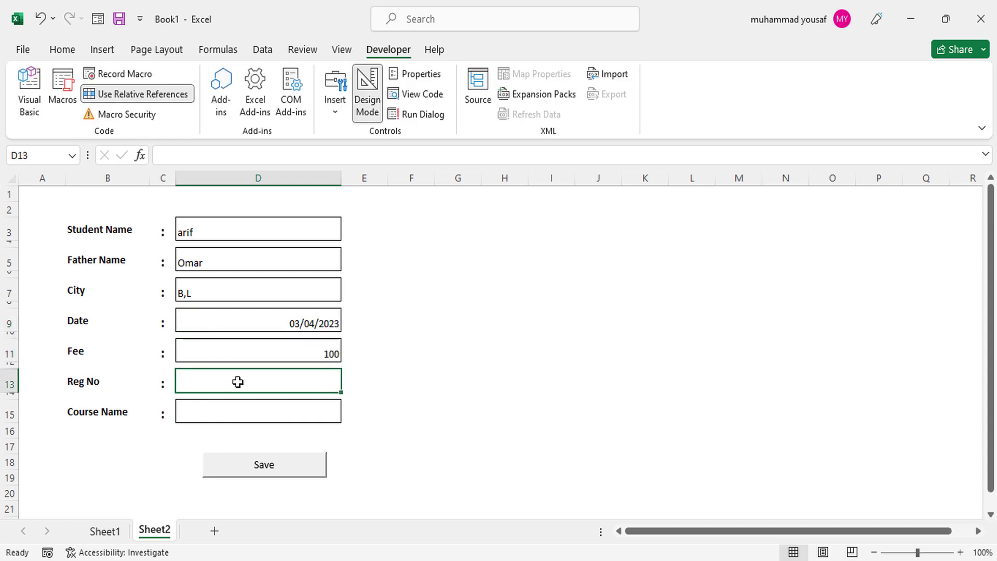
{"action": "type", "text": "222"}
{"action": "left_click", "coordinate": [232, 409]}
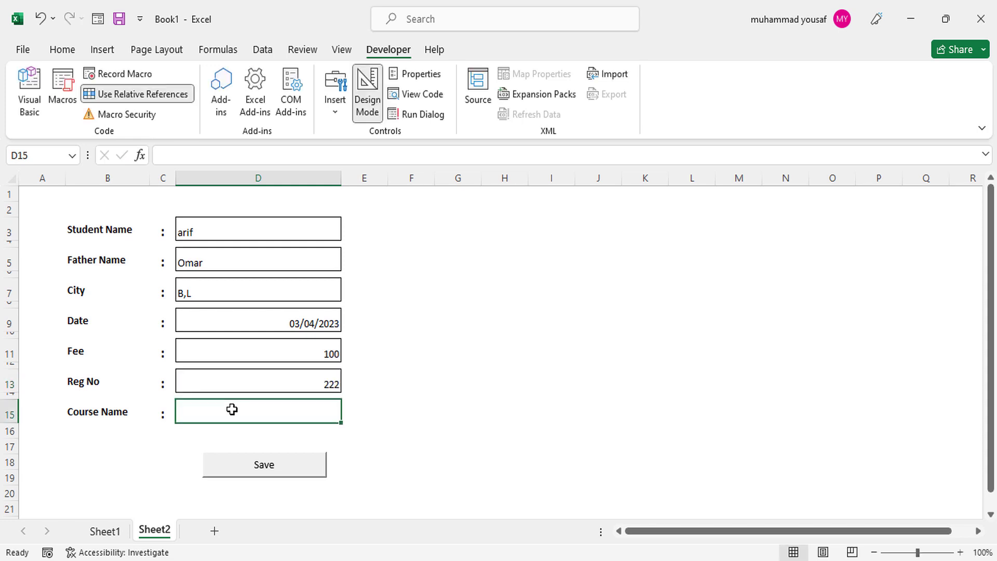
{"action": "type", "text": "Computer"}
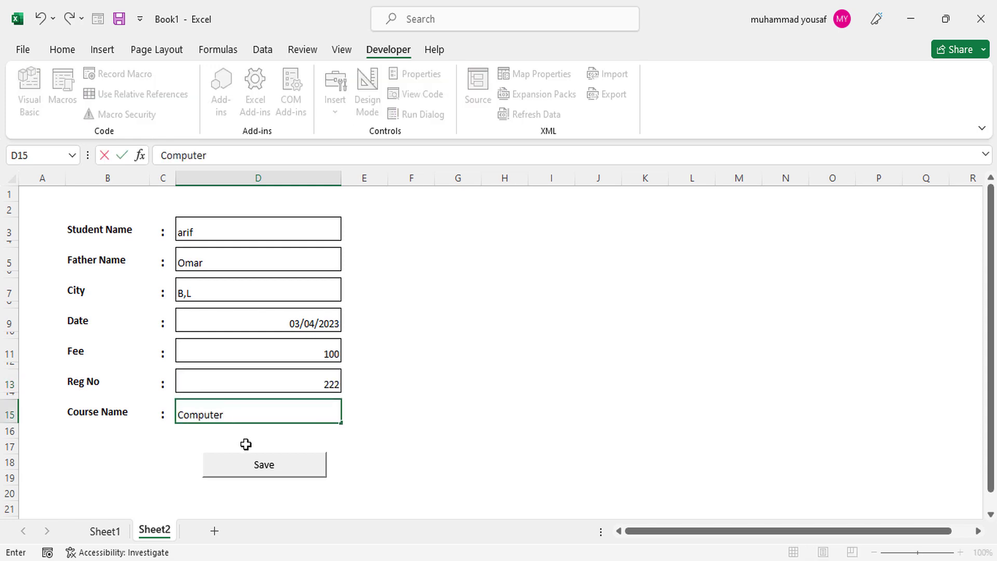
{"action": "left_click", "coordinate": [254, 470]}
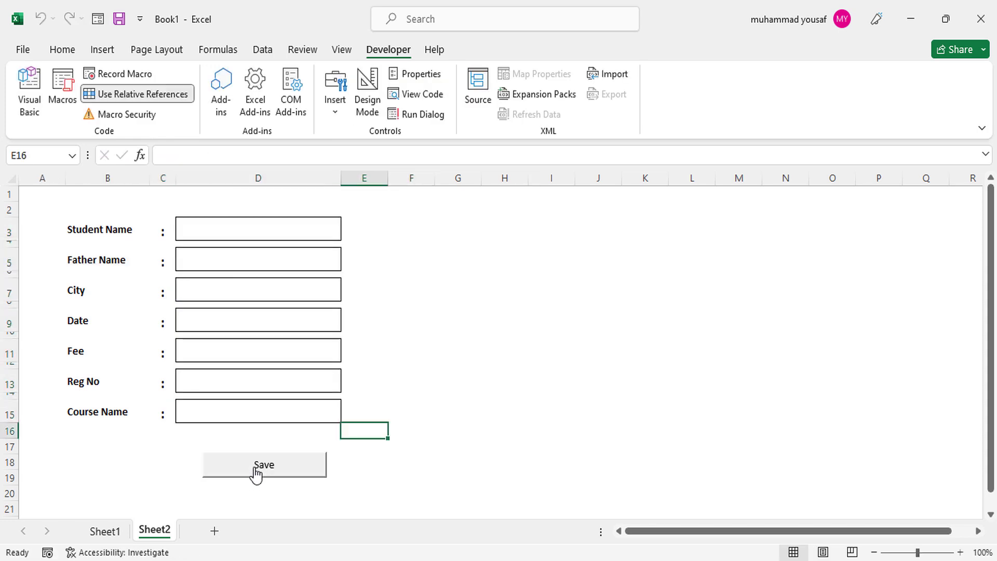
- Check the new row on Sheet1, then return to the Sheet2 form
{"action": "left_click", "coordinate": [118, 530]}
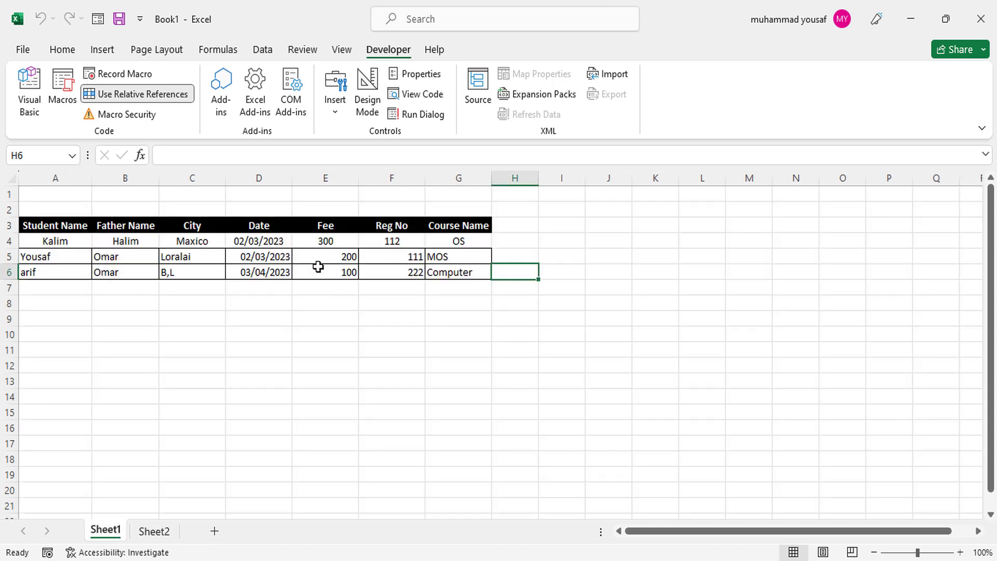
{"action": "left_click", "coordinate": [159, 532]}
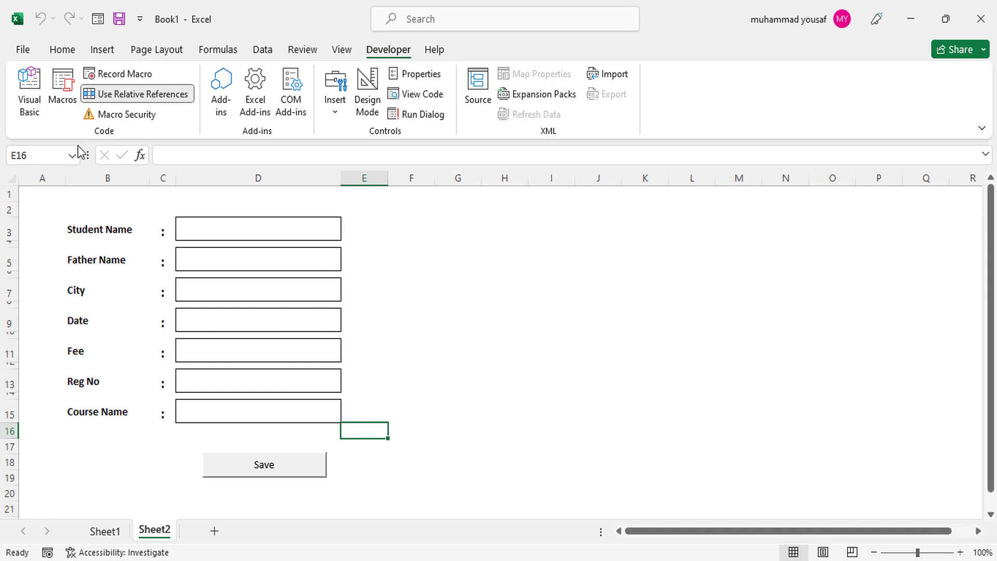
- Open Module1's code in the Visual Basic editor
{"action": "left_click", "coordinate": [29, 109]}
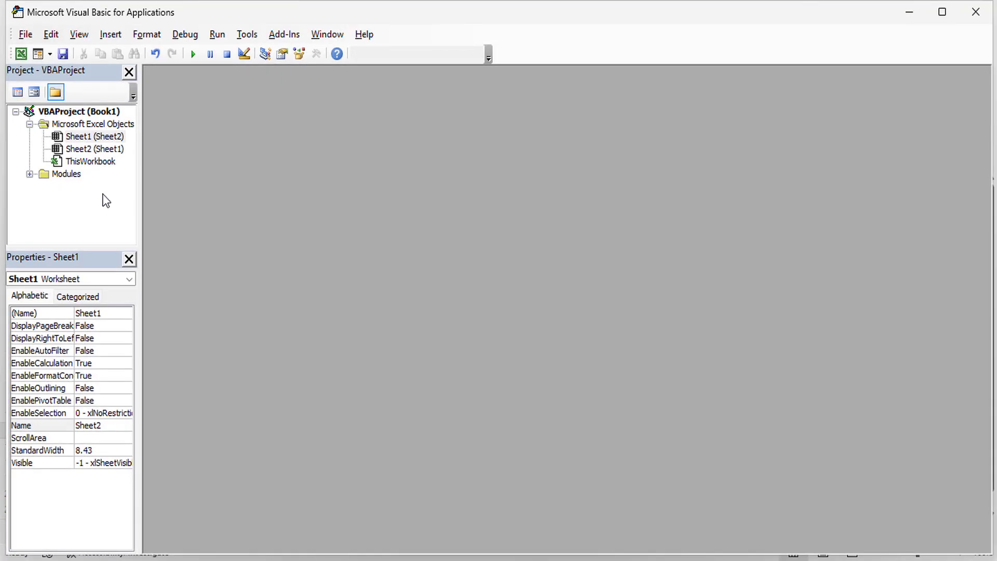
{"action": "double_click", "coordinate": [70, 177]}
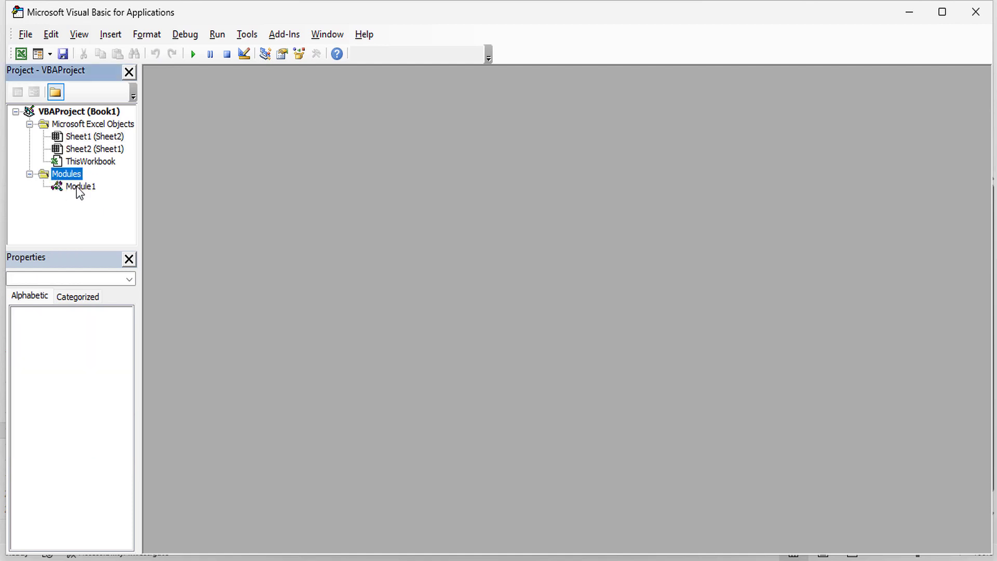
{"action": "double_click", "coordinate": [77, 188]}
- Insert Application.ScreenUpdating = False after the saveData comments, then save the workbook
{"action": "left_click", "coordinate": [268, 202]}
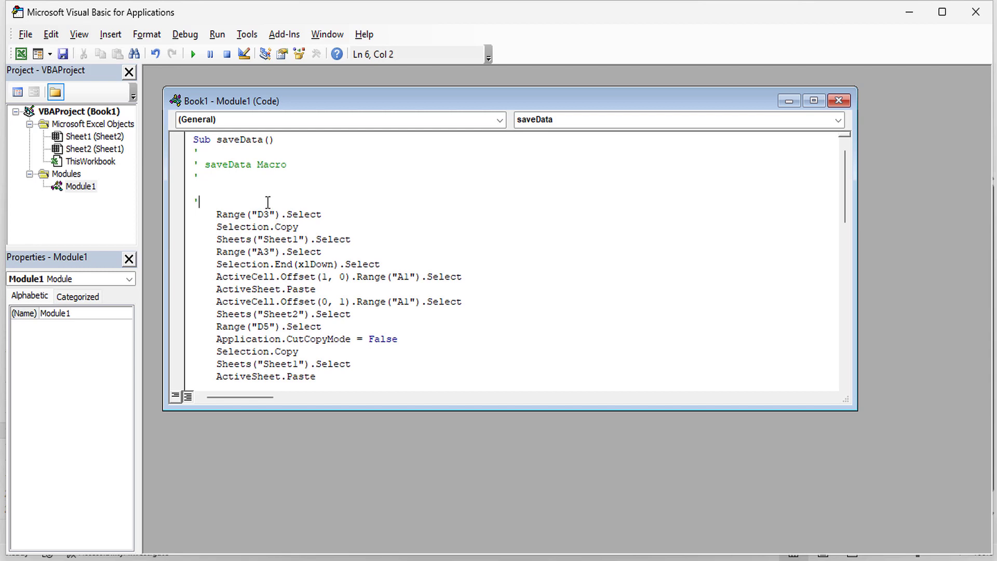
{"action": "key", "text": "Return"}
{"action": "type", "text": "app"}
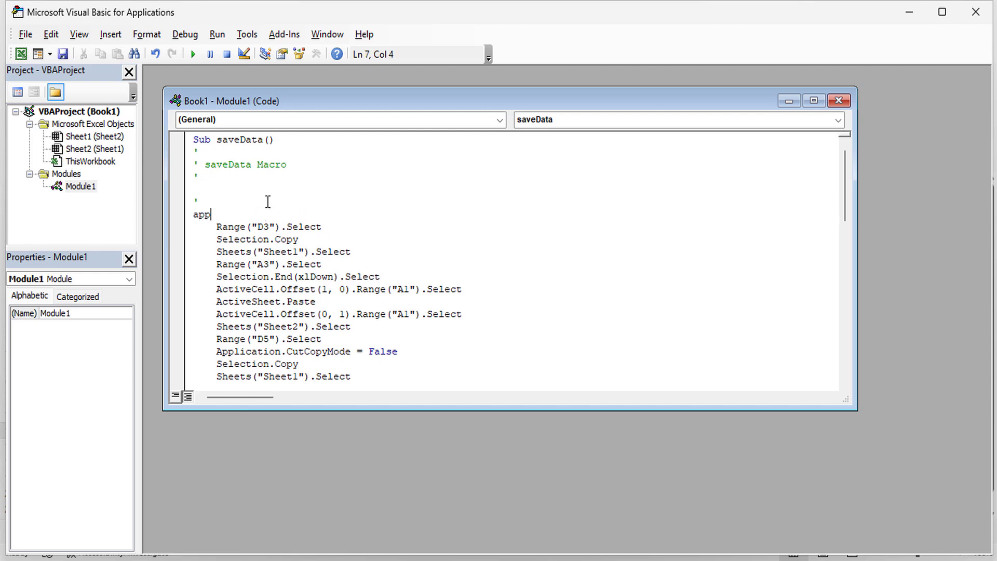
{"action": "type", "text": "lication.s"}
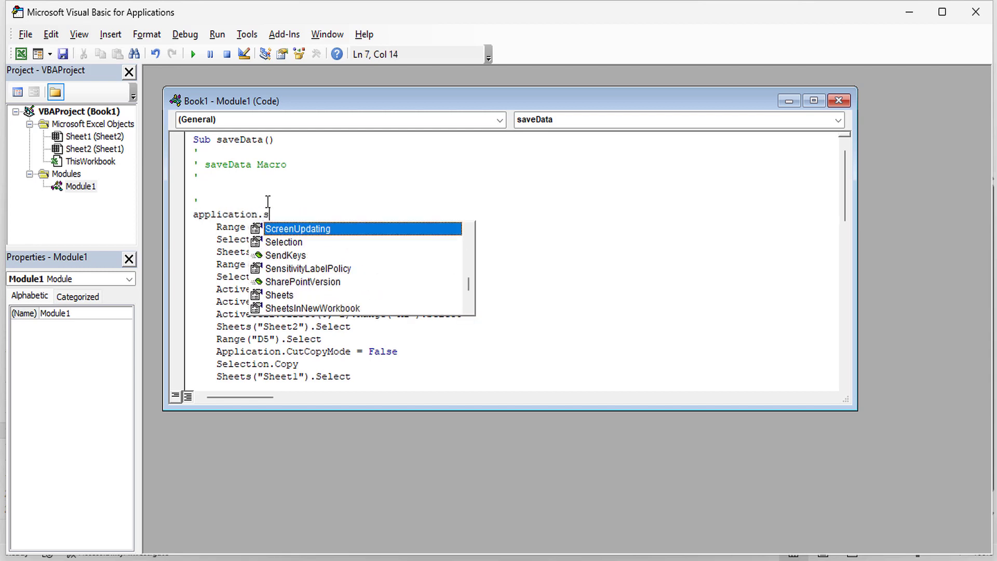
{"action": "type", "text": "c"}
{"action": "key", "text": "Return"}
{"action": "key", "text": "BackSpace"}
{"action": "type", "text": "= false"}
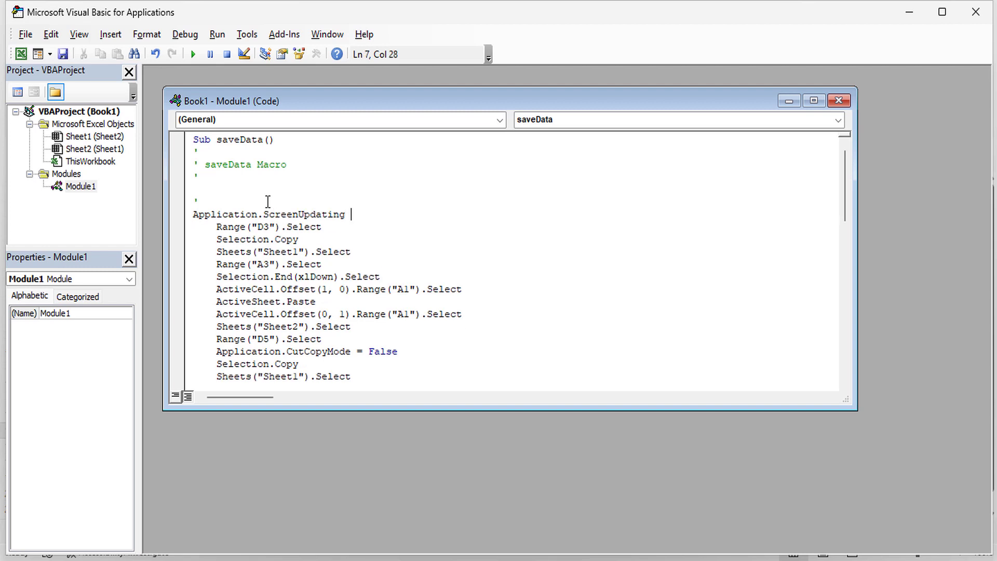
{"action": "key", "text": "Return"}
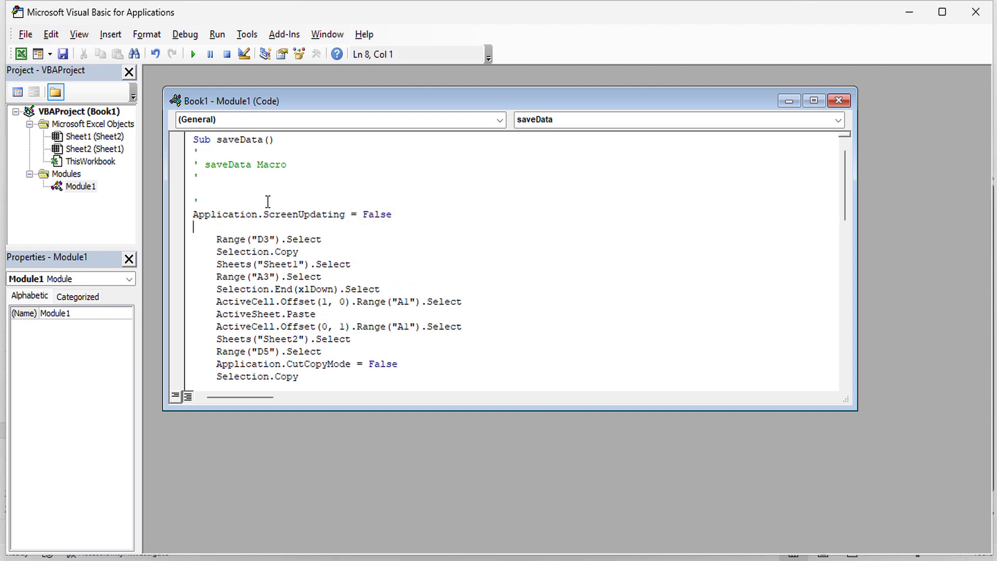
{"action": "left_click", "coordinate": [63, 53]}
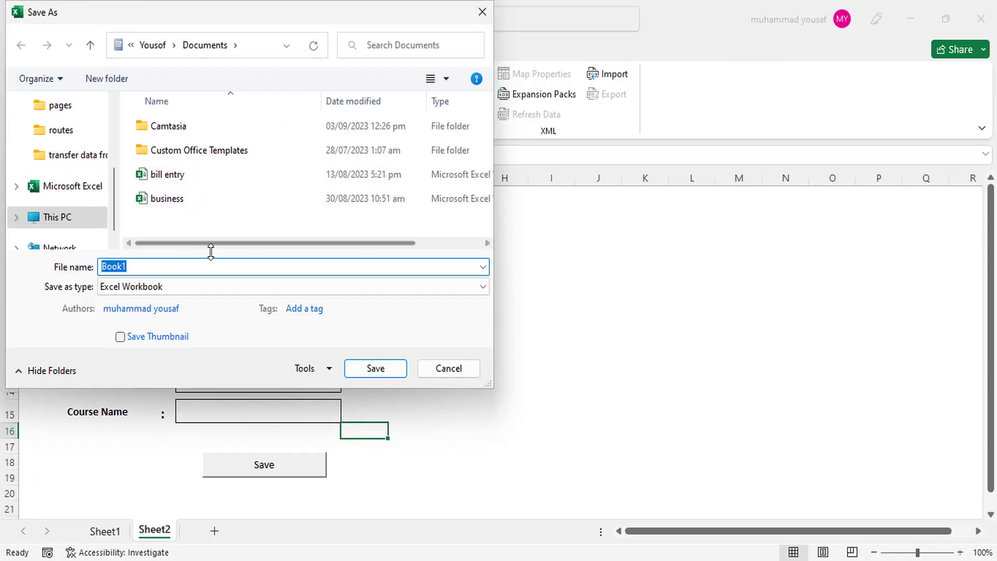
- Save the workbook as an Excel Macro-Enabled Workbook named 'transfer data'
{"action": "left_click", "coordinate": [219, 289]}
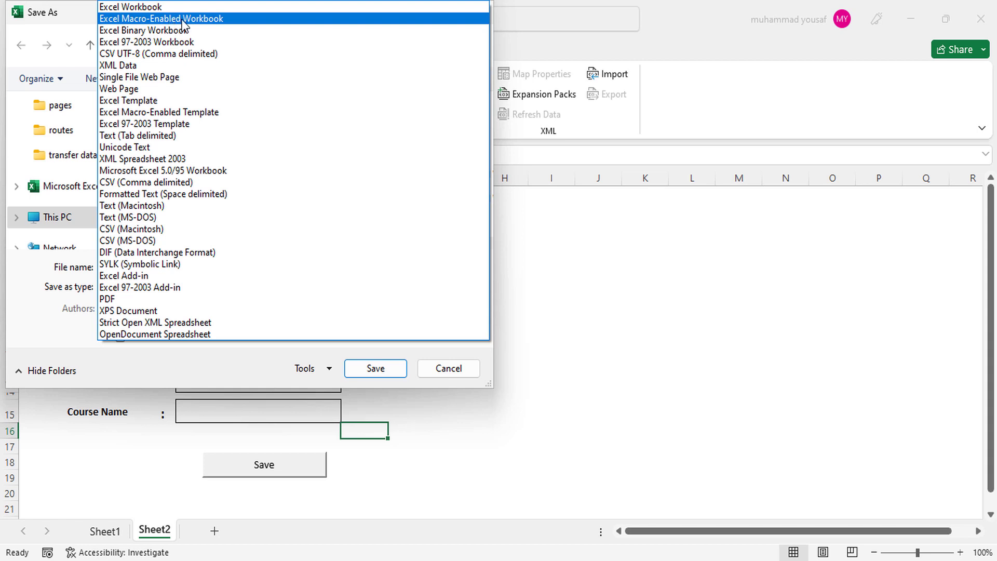
{"action": "left_click", "coordinate": [199, 22]}
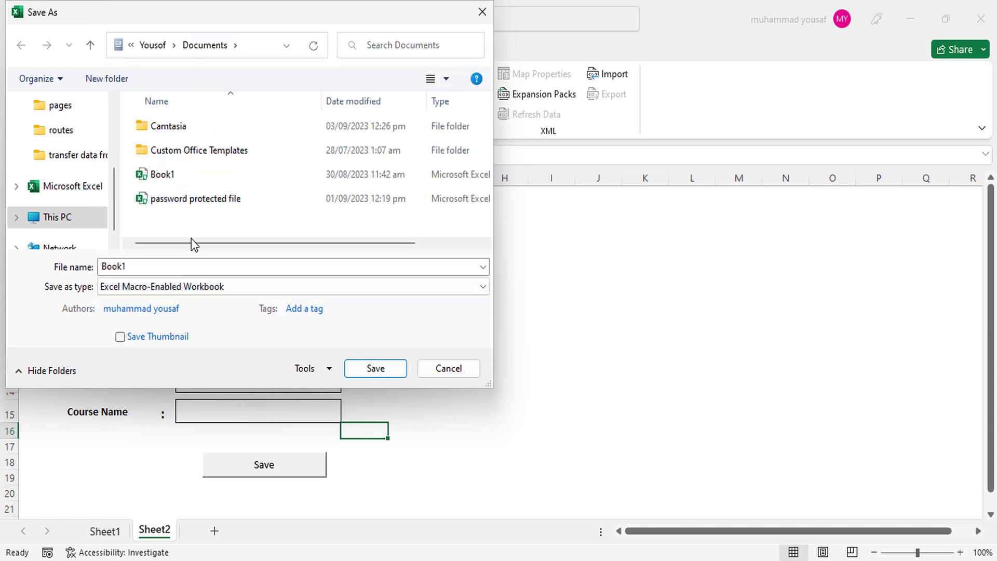
{"action": "double_click", "coordinate": [169, 268]}
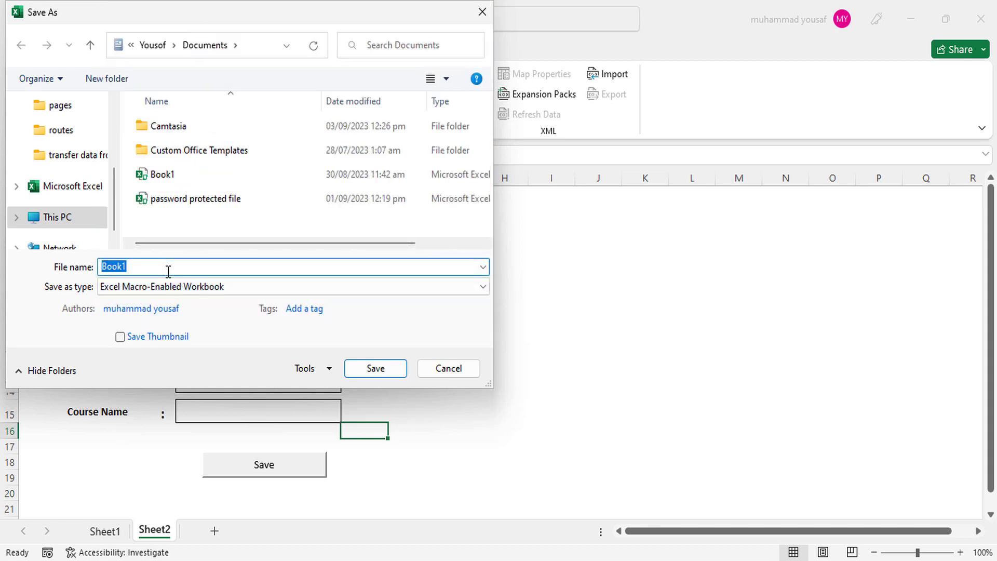
{"action": "type", "text": "transfer data"}
{"action": "key", "text": "Return"}
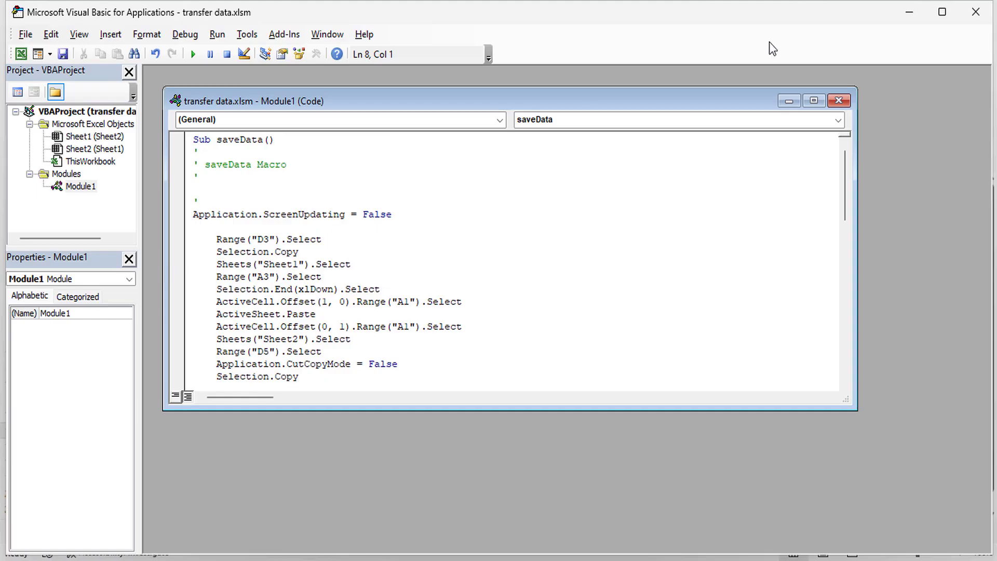
- Back on the form, enter the student name, father name, city and date 4-4-23
{"action": "left_click", "coordinate": [976, 12]}
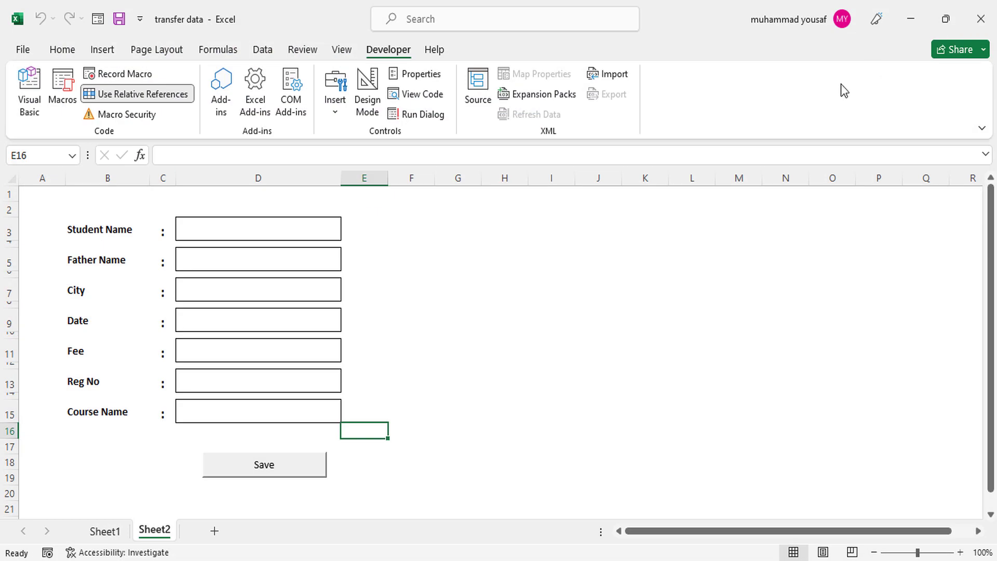
{"action": "left_click", "coordinate": [264, 233]}
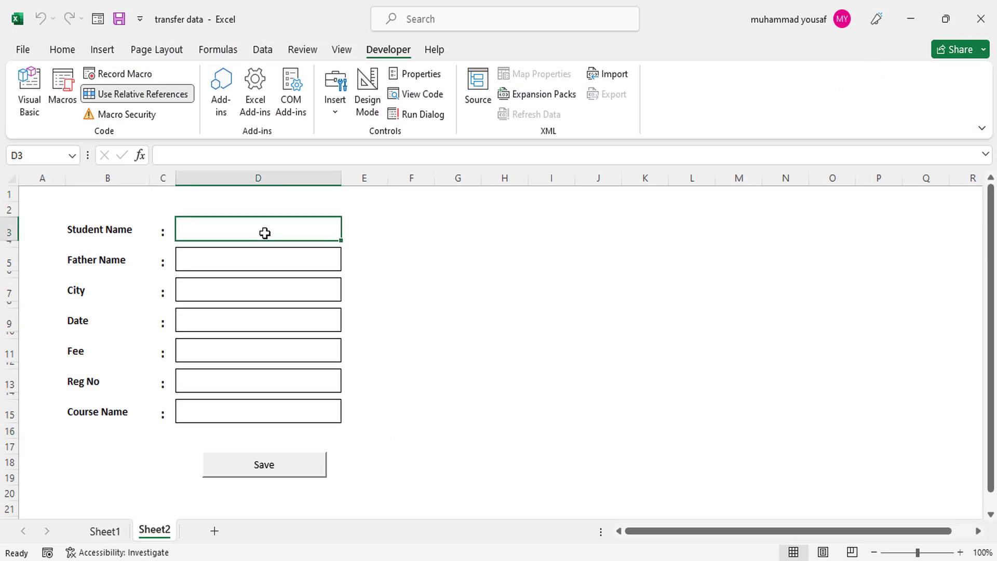
{"action": "type", "text": "asif"}
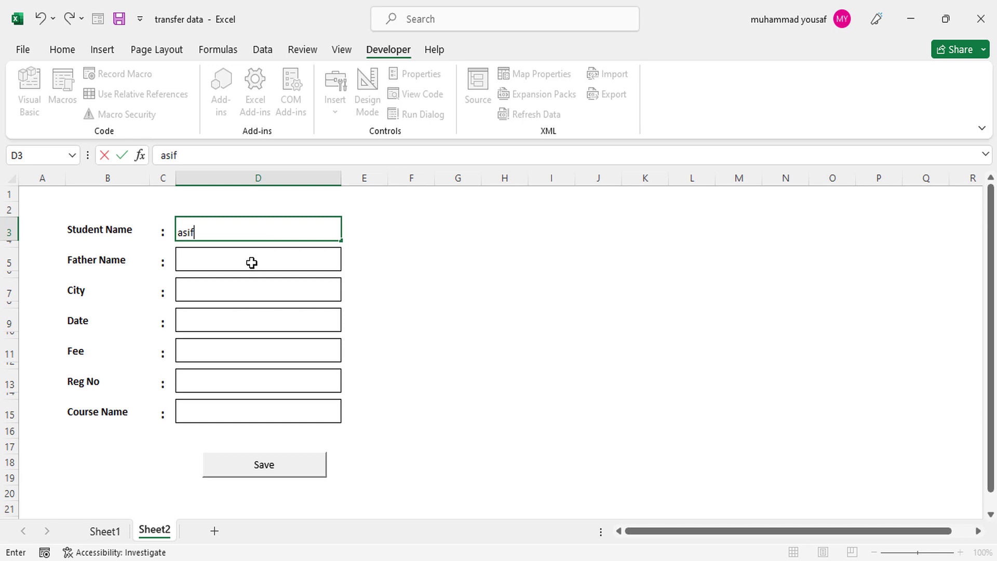
{"action": "left_click", "coordinate": [251, 265]}
{"action": "type", "text": "Khan"}
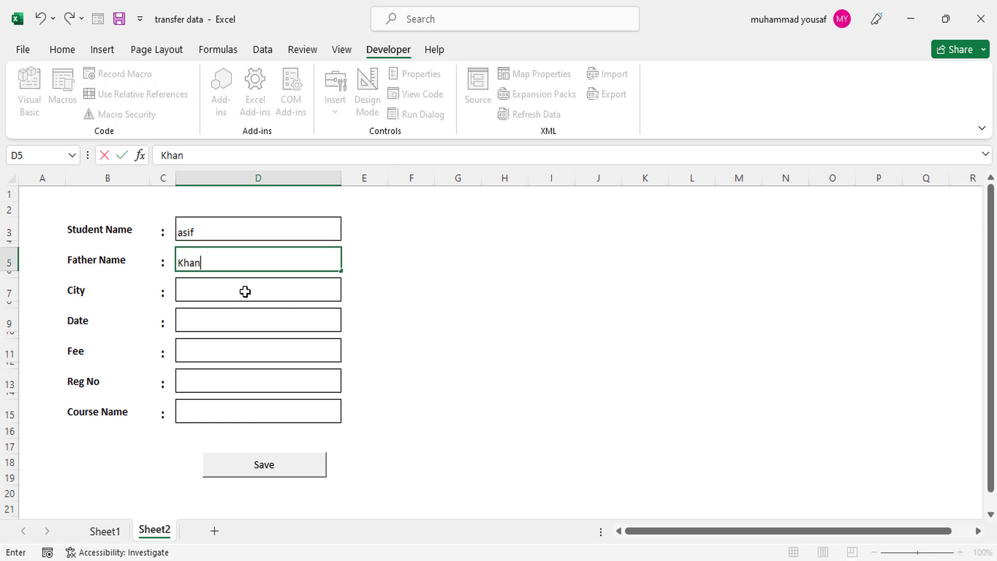
{"action": "left_click", "coordinate": [244, 291]}
{"action": "type", "text": "L"}
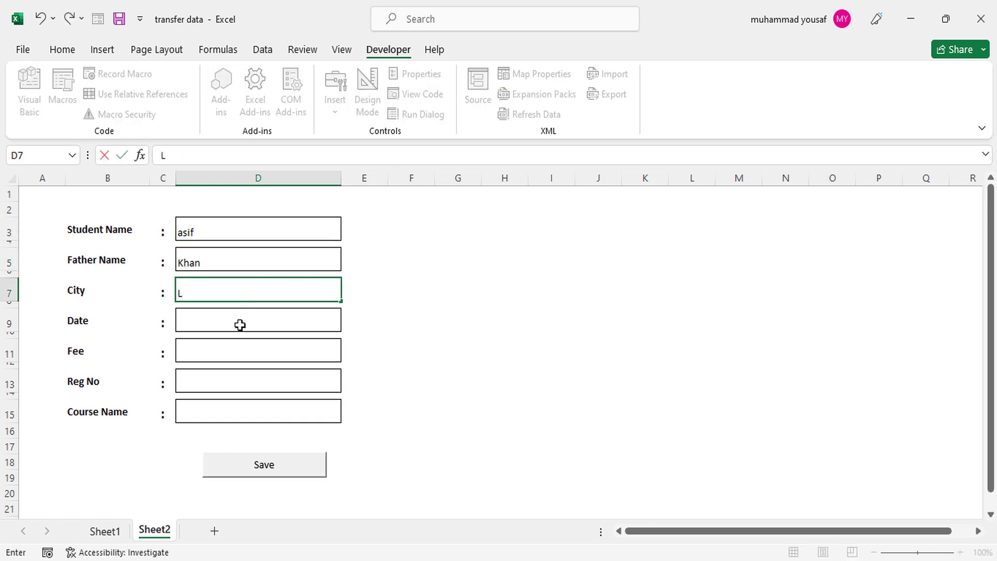
{"action": "left_click", "coordinate": [238, 326]}
{"action": "type", "text": "4"}
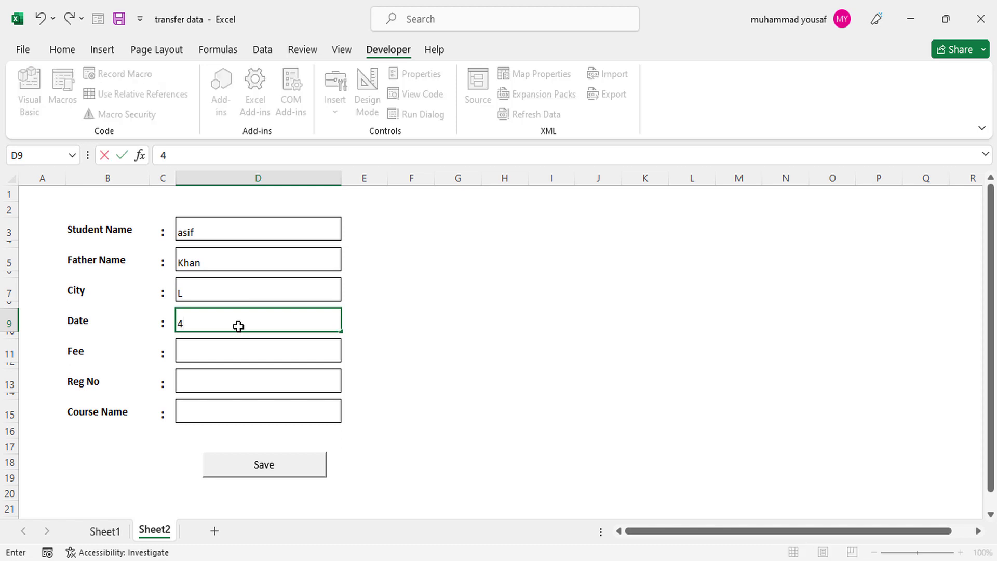
{"action": "type", "text": "-4-23"}
- Enter fee 300, Reg No 333 and course 'computer', then submit with the Save button
{"action": "left_click", "coordinate": [228, 355]}
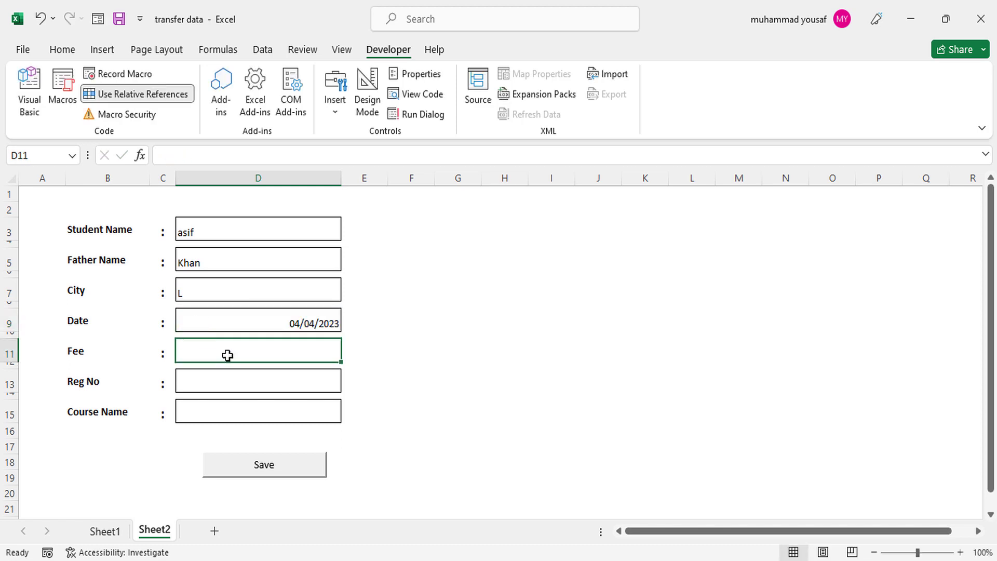
{"action": "type", "text": "300"}
{"action": "left_click", "coordinate": [224, 379]}
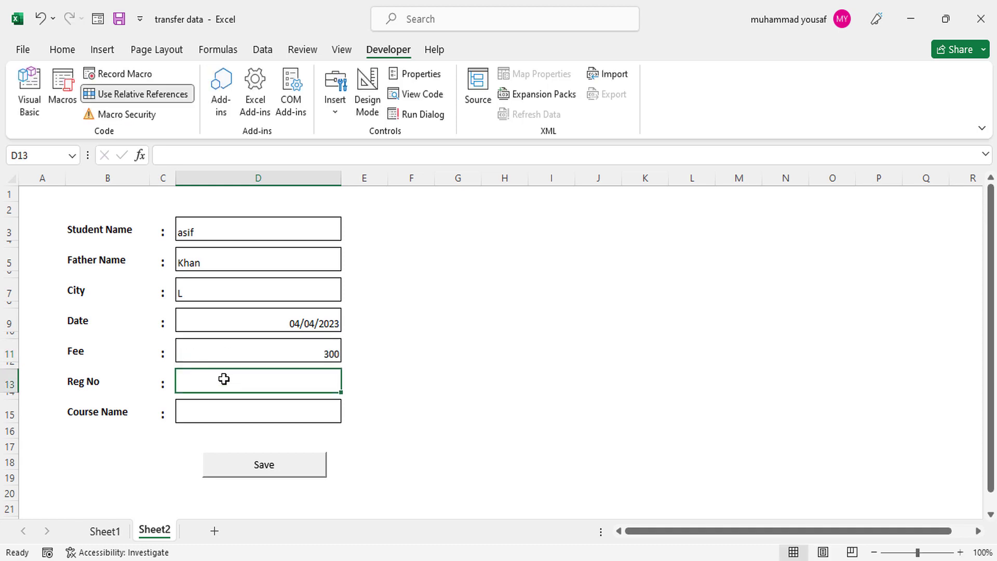
{"action": "type", "text": "333"}
{"action": "left_click", "coordinate": [218, 407]}
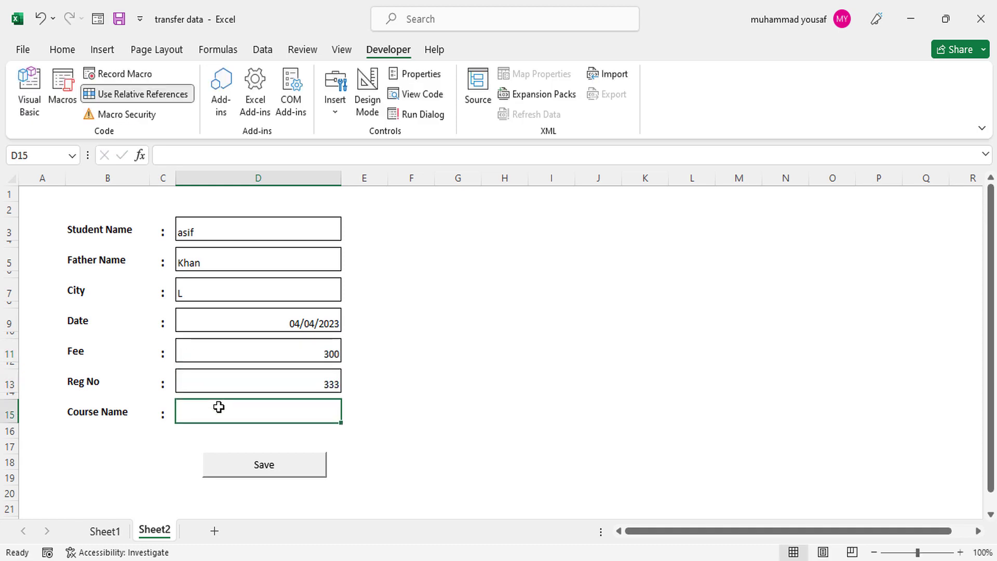
{"action": "type", "text": "computer"}
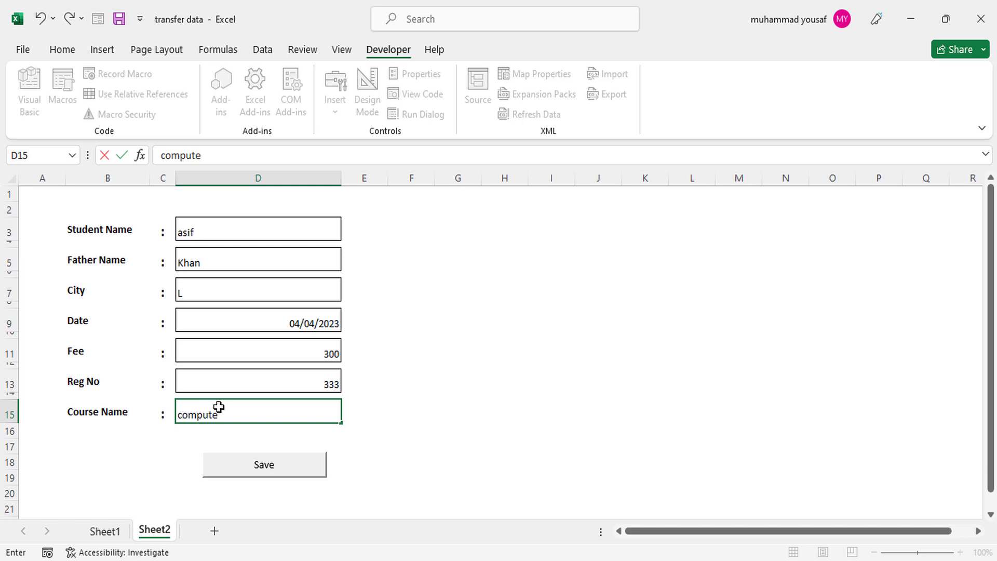
{"action": "left_click", "coordinate": [246, 467]}
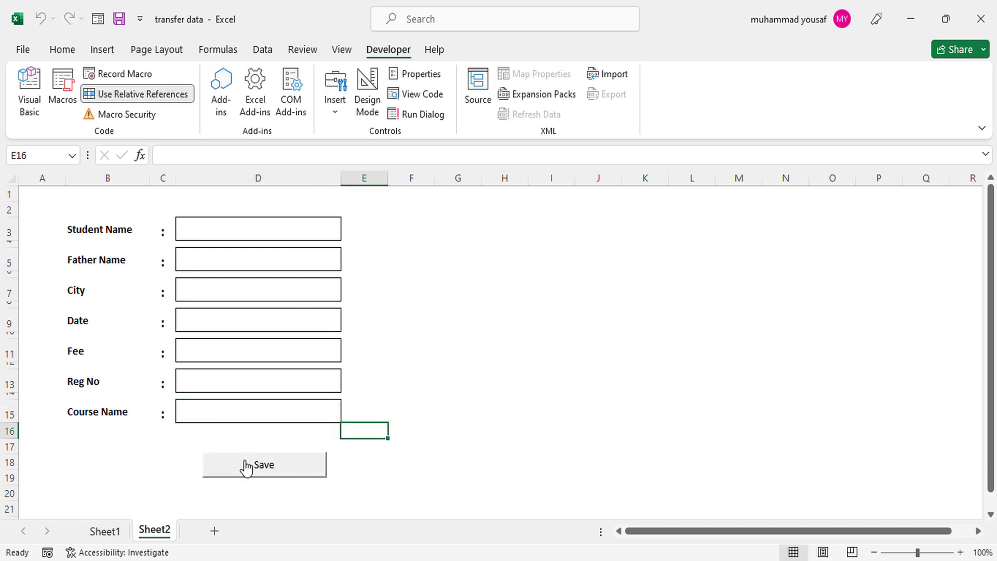
{"action": "left_click", "coordinate": [104, 531]}
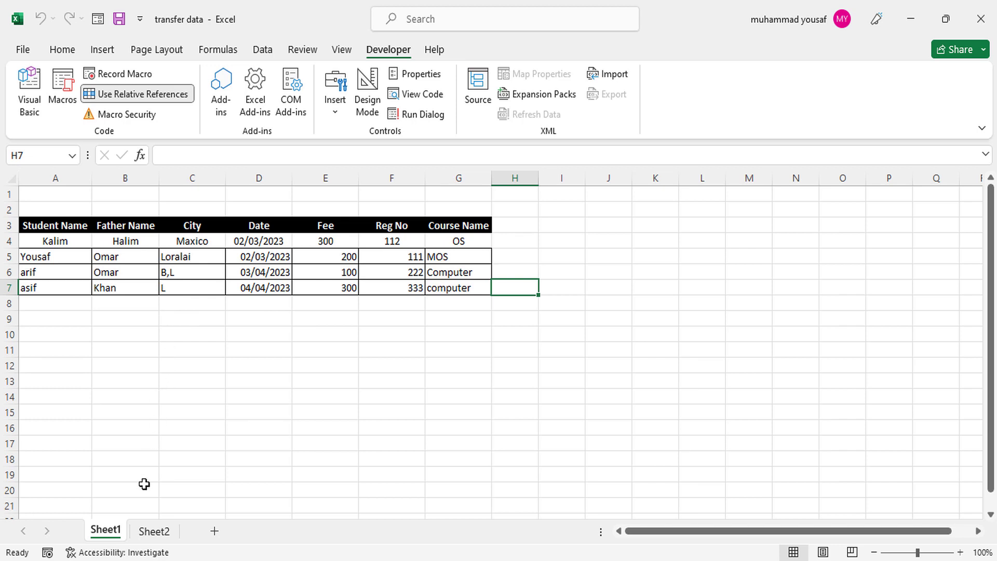
{"action": "left_click", "coordinate": [154, 531]}
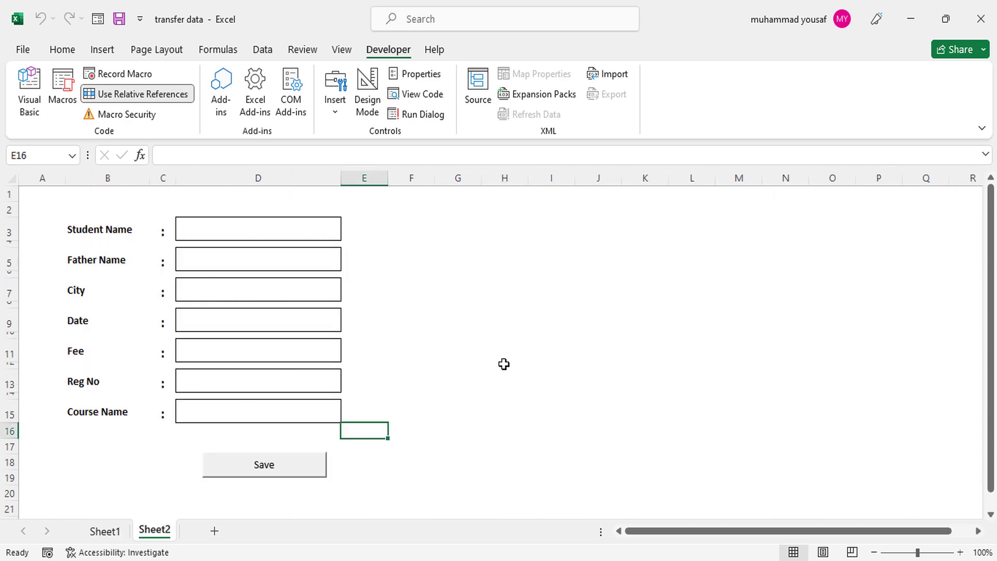